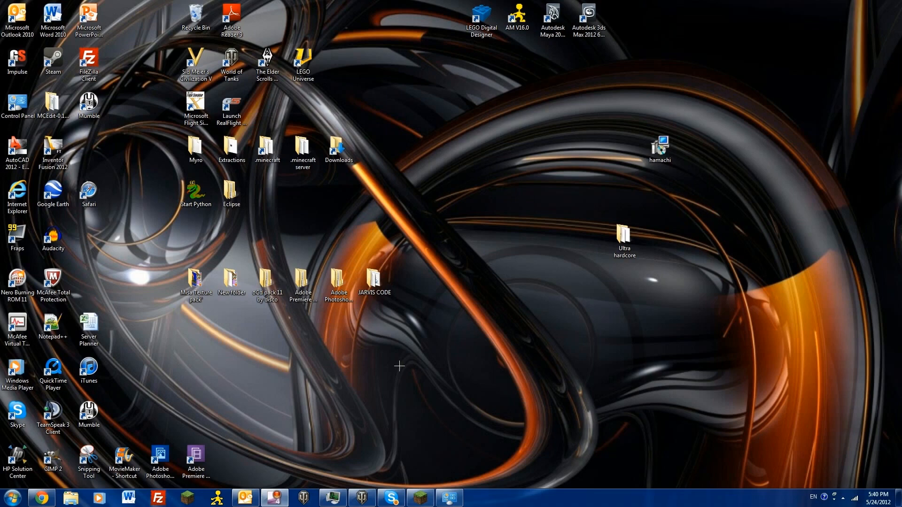
# Switch to the web browser, open minecraft.net in a new tab and go to its download page
pyautogui.click(42, 498)
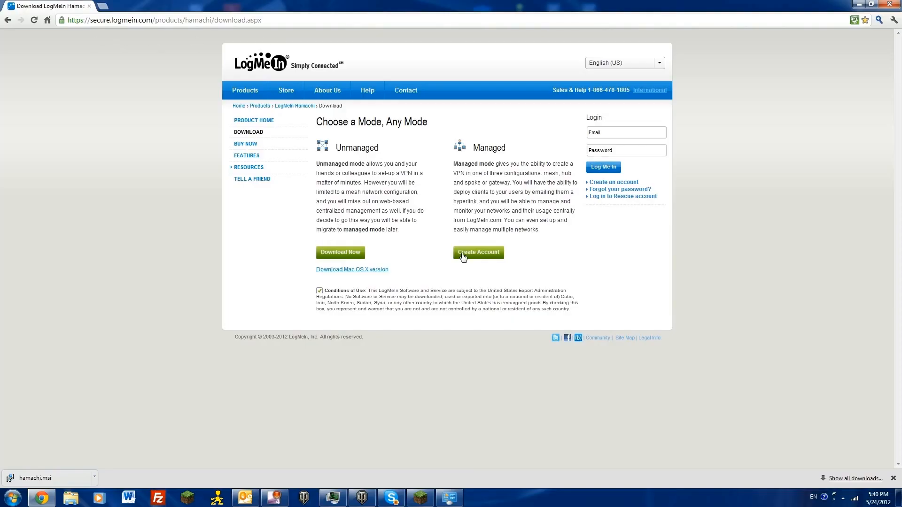
pyautogui.click(101, 5)
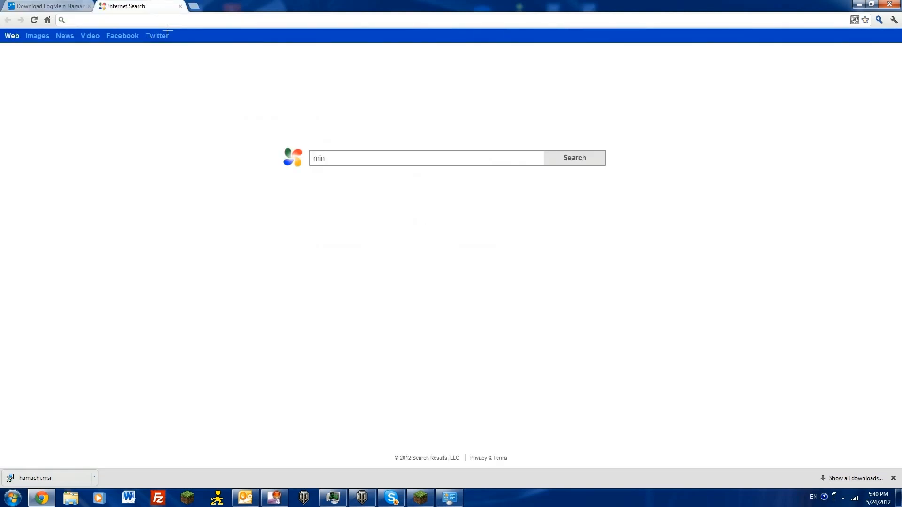
pyautogui.click(171, 19)
pyautogui.write('minecraft.net')
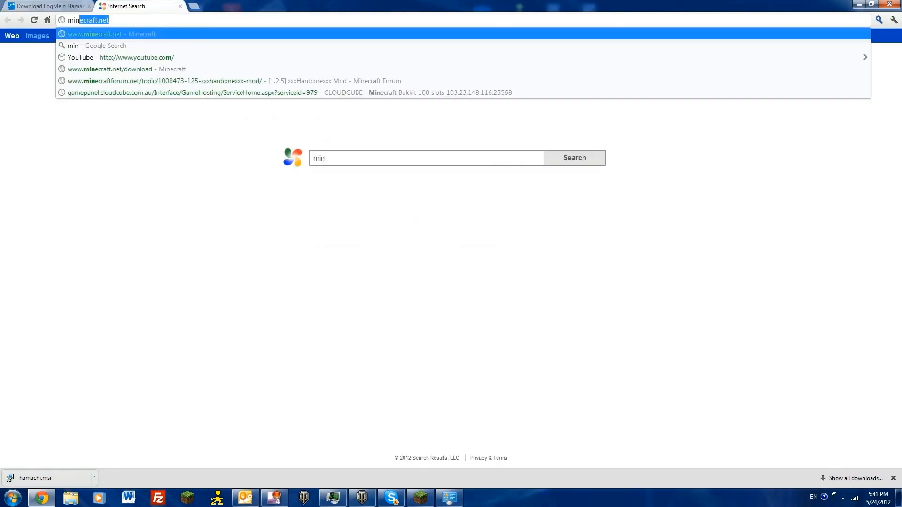
pyautogui.press('Return')
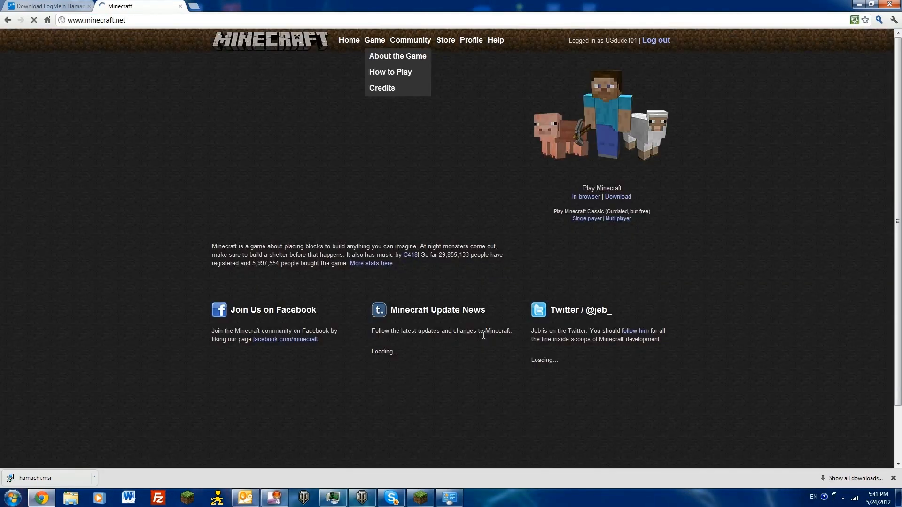
pyautogui.click(619, 196)
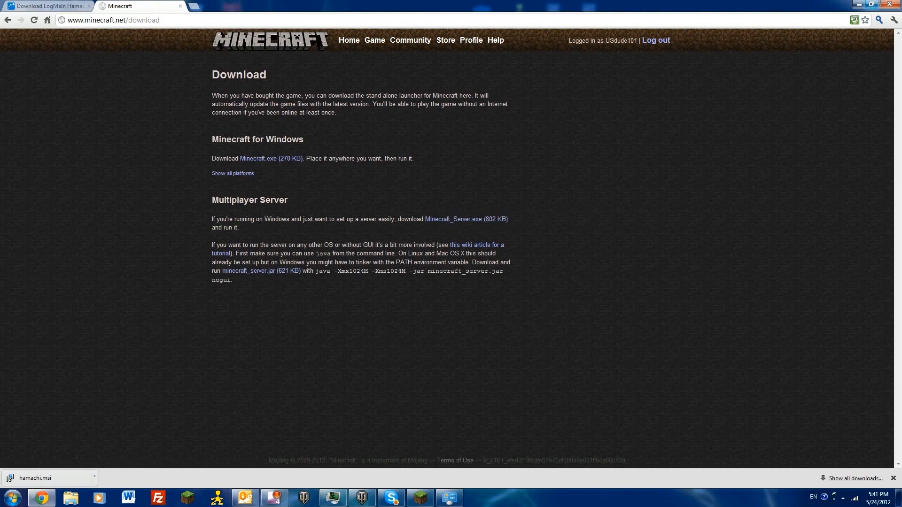
# Close the Minecraft tab, try the unmanaged LogMeIn Hamachi download but discard the file, and close the browser
pyautogui.click(75, 6)
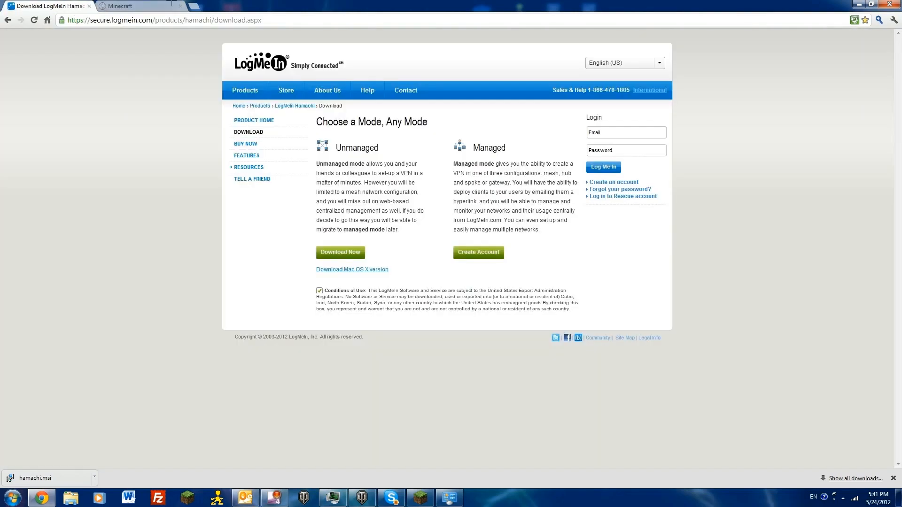
pyautogui.click(180, 5)
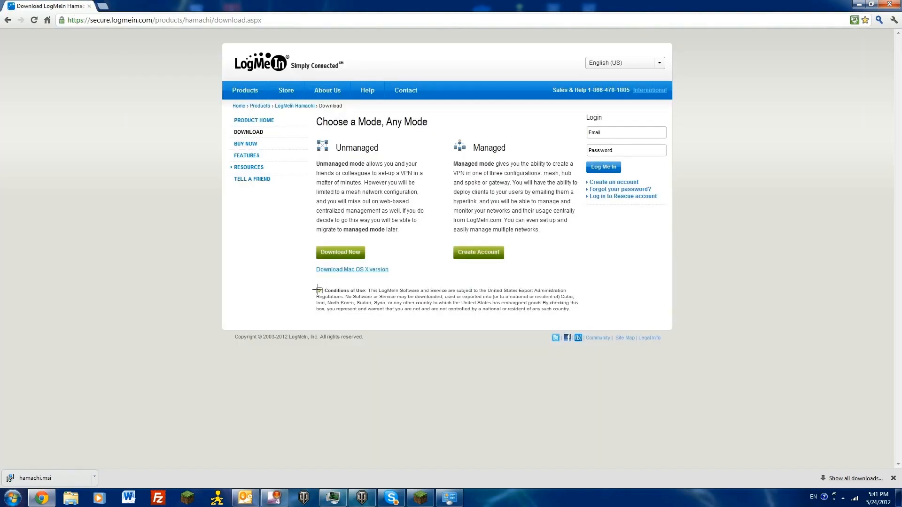
pyautogui.click(327, 254)
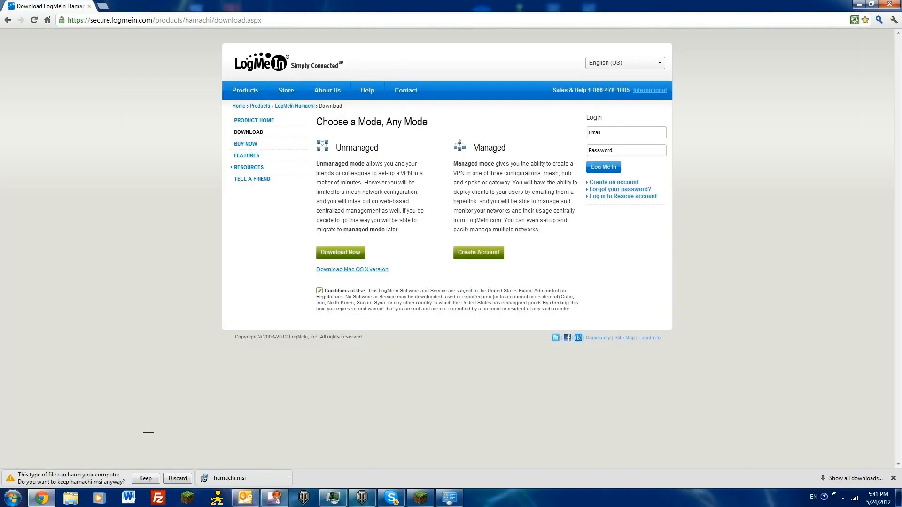
pyautogui.click(179, 479)
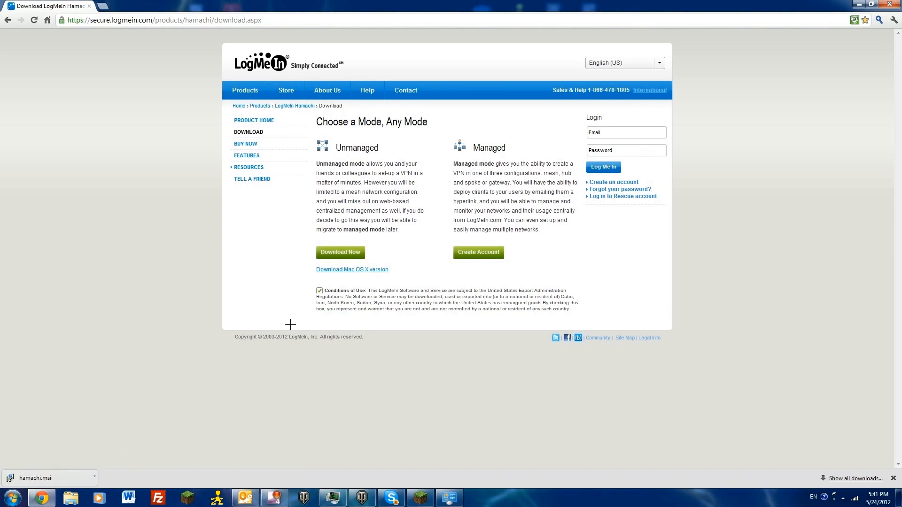
pyautogui.click(889, 4)
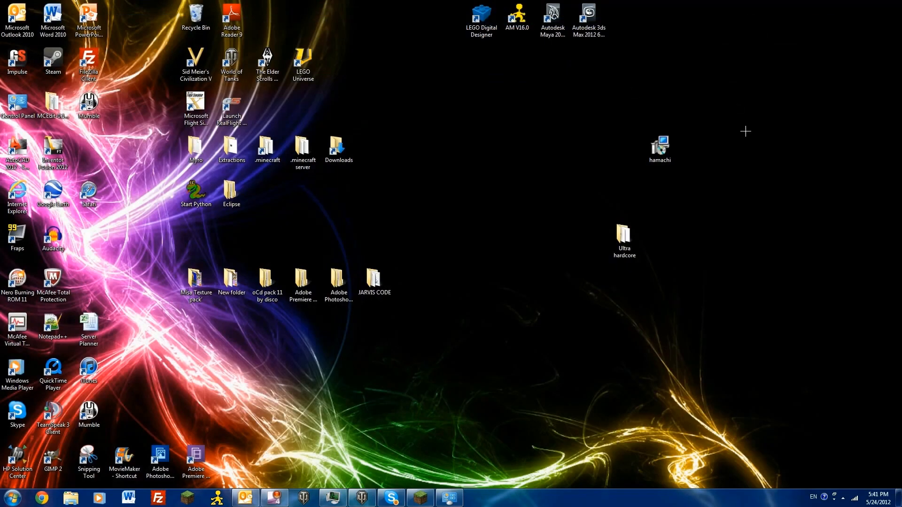
# Install LogMeIn Hamachi with the hamachi installer on the desktop and finish the setup with Launch Hamachi enabled
pyautogui.moveTo(745, 131); pyautogui.dragTo(657, 141)
pyautogui.moveTo(752, 110); pyautogui.dragTo(671, 158)
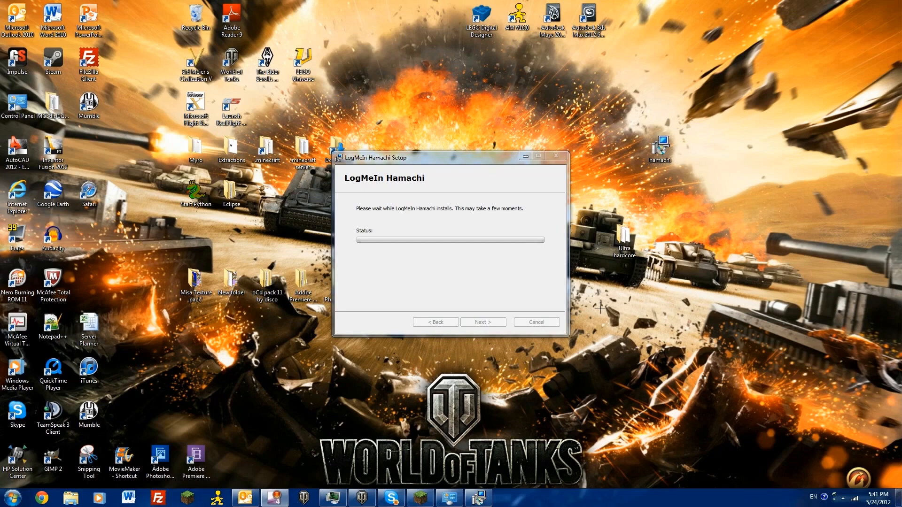
pyautogui.moveTo(625, 109); pyautogui.dragTo(625, 217)
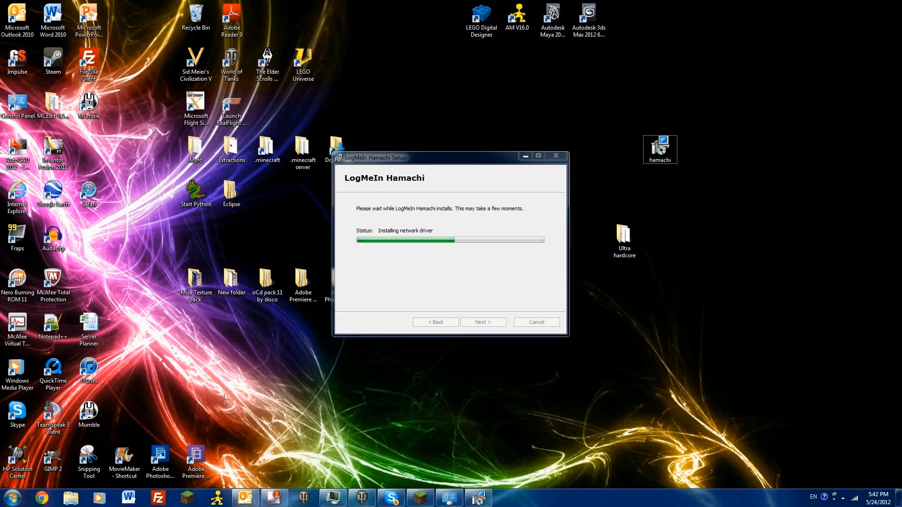
pyautogui.moveTo(504, 405); pyautogui.dragTo(480, 442)
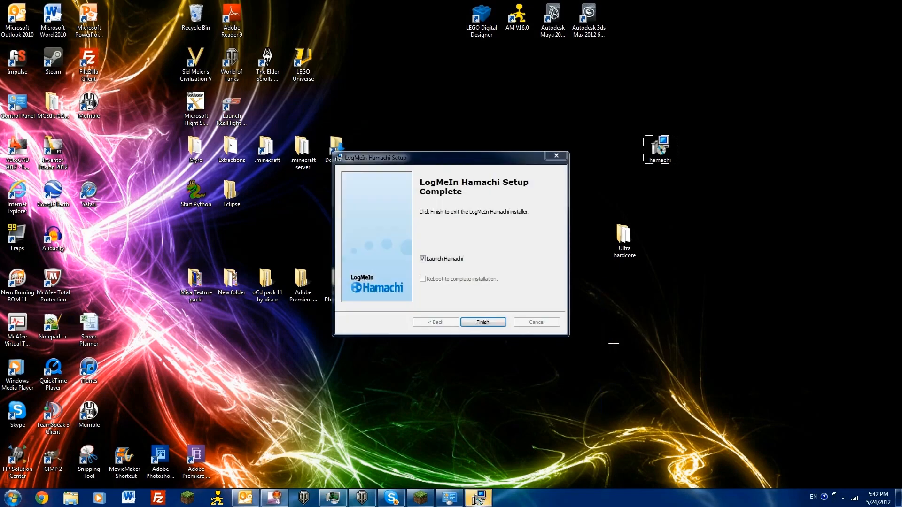
pyautogui.click(482, 321)
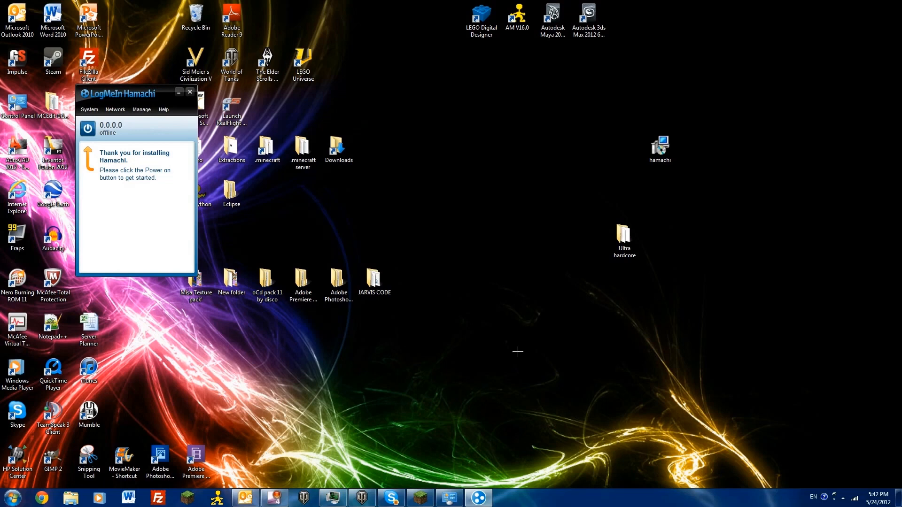
# Move the LogMeIn Hamachi window slightly up and to the right on the desktop
pyautogui.click(695, 366)
pyautogui.moveTo(599, 105)
pyautogui.mouseDown()
pyautogui.moveTo(655, 131)
pyautogui.moveTo(549, 93)
pyautogui.moveTo(550, 101)
pyautogui.mouseUp()
pyautogui.moveTo(136, 94); pyautogui.dragTo(161, 83)
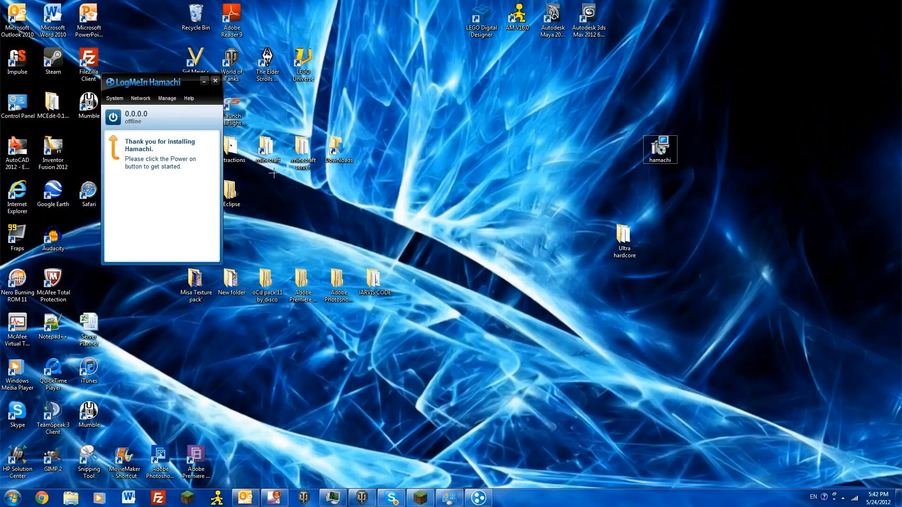
# Open the .minecraft server folder from the desktop
pyautogui.click(303, 151)
pyautogui.click(374, 282)
pyautogui.click(461, 198)
pyautogui.moveTo(322, 214); pyautogui.dragTo(285, 135)
pyautogui.press('Return')
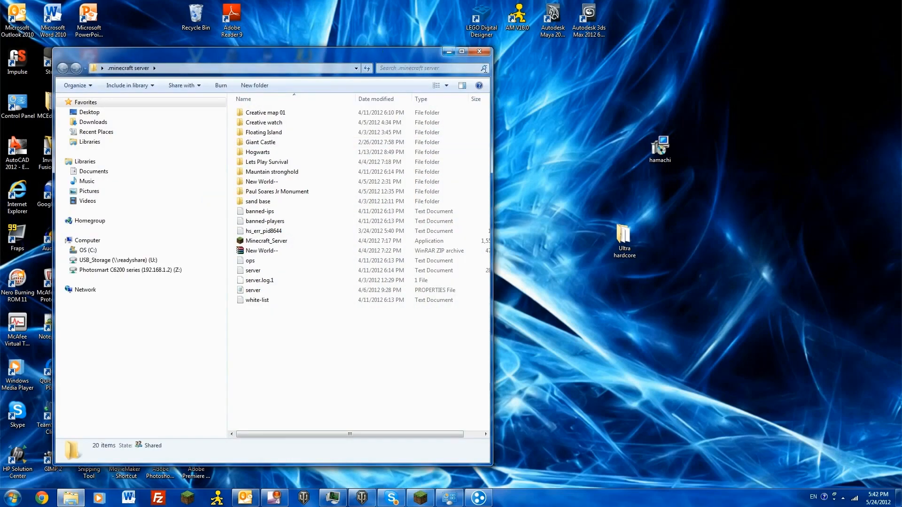
# Create a new folder on the desktop named "Back up server"
pyautogui.rightClick(569, 112)
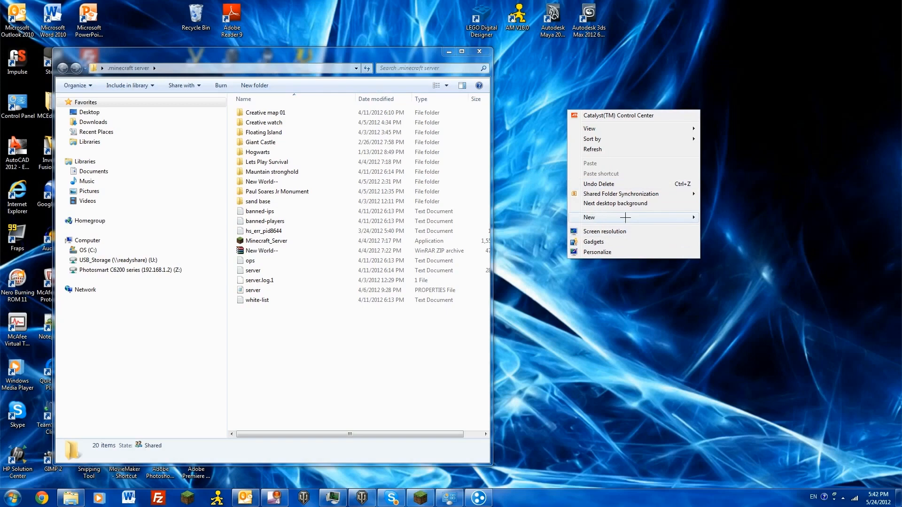
pyautogui.moveTo(626, 217)
pyautogui.click(714, 217)
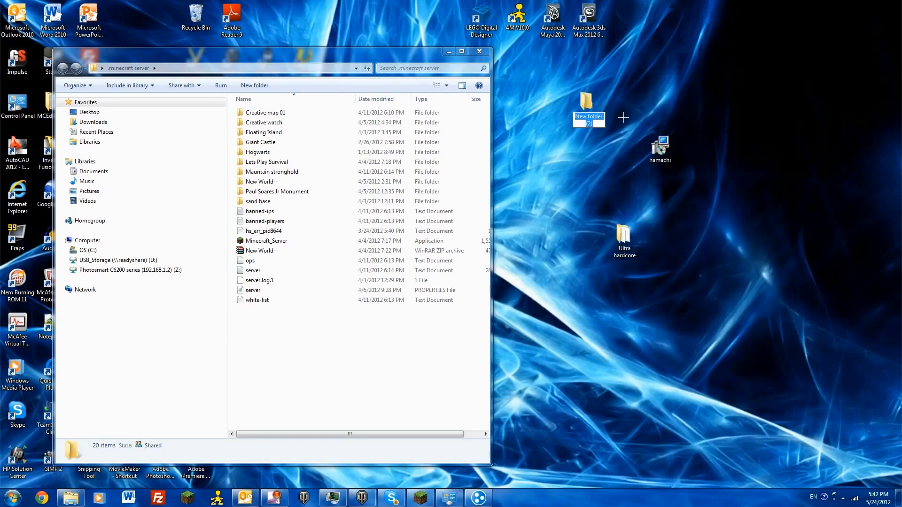
pyautogui.write('Back up server')
pyautogui.press('Return')
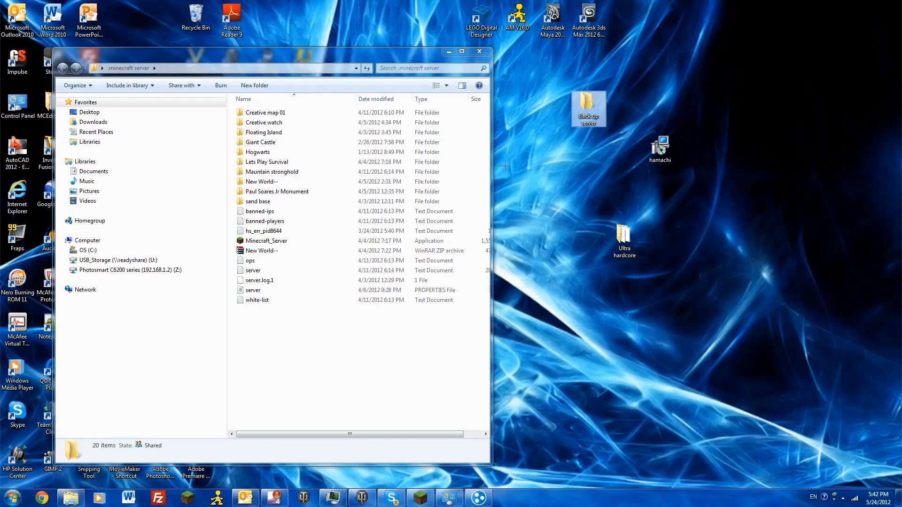
# Move all world folders, from Creative map 01 to sand base, out of .minecraft server into the Back up server folder
pyautogui.click(254, 99)
pyautogui.click(282, 113)
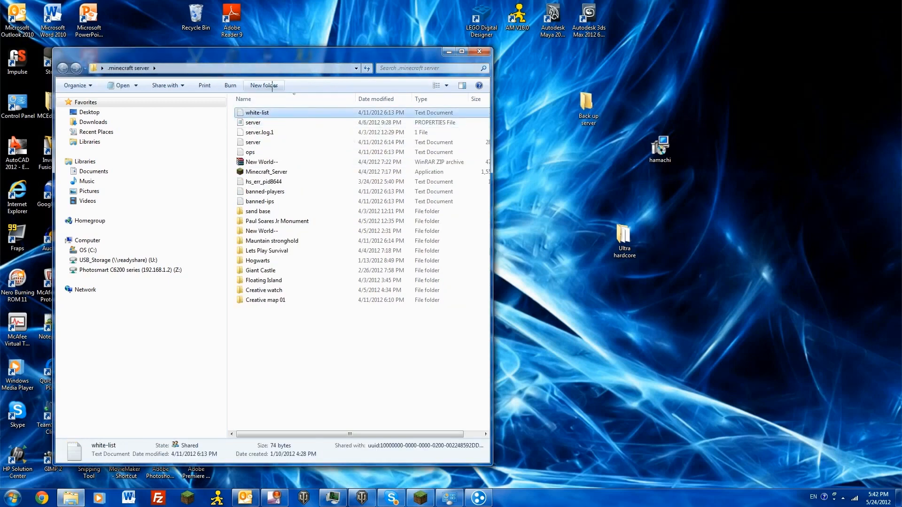
pyautogui.click(282, 99)
pyautogui.click(291, 113)
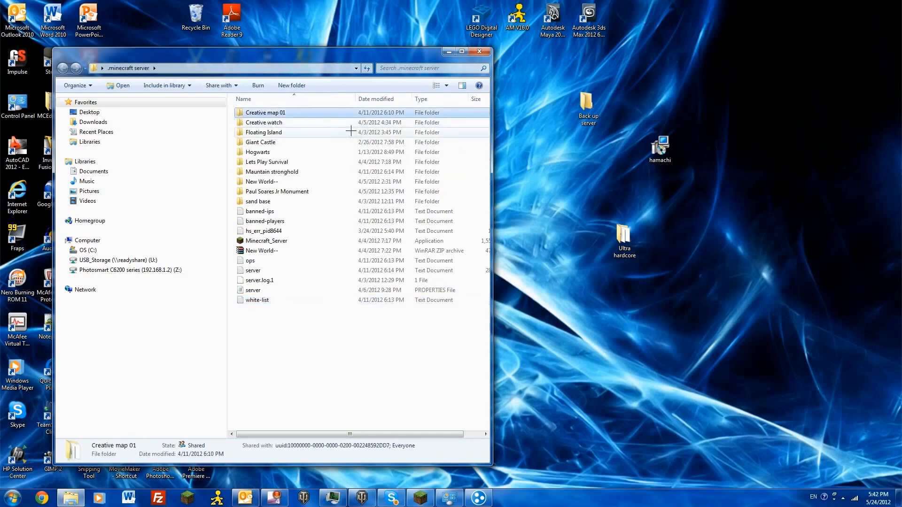
pyautogui.hotkey('shift', 'End')
pyautogui.hotkey('shift', 'Up')
pyautogui.hotkey('shift', 'Up')
pyautogui.hotkey('shift', 'Up')
pyautogui.hotkey('shift', 'Up')
pyautogui.hotkey('shift', 'Up')
pyautogui.hotkey('shift', 'Up')
pyautogui.hotkey('shift', 'Up')
pyautogui.hotkey('shift', 'Up')
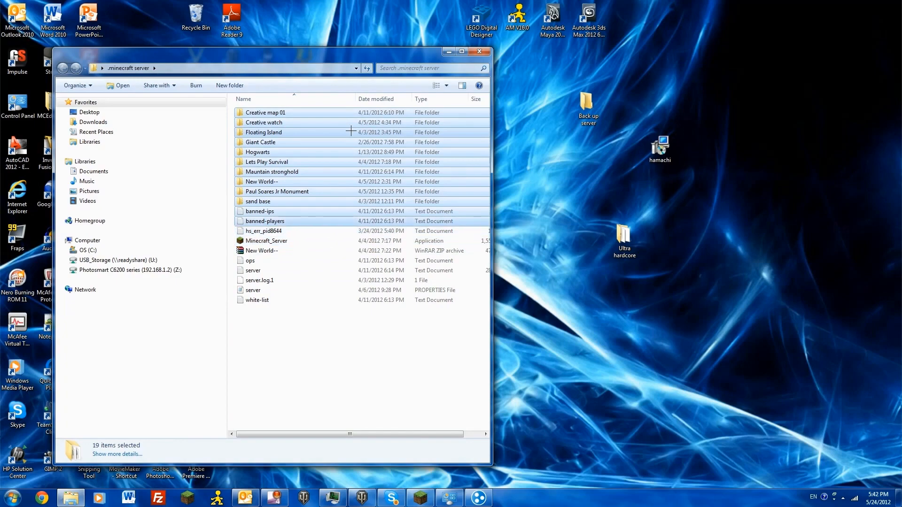
pyautogui.hotkey('shift', 'Up')
pyautogui.hotkey('shift', 'Up')
pyautogui.hotkey('shift', 'Up')
pyautogui.hotkey('shift', 'Down')
pyautogui.moveTo(342, 117); pyautogui.dragTo(590, 113)
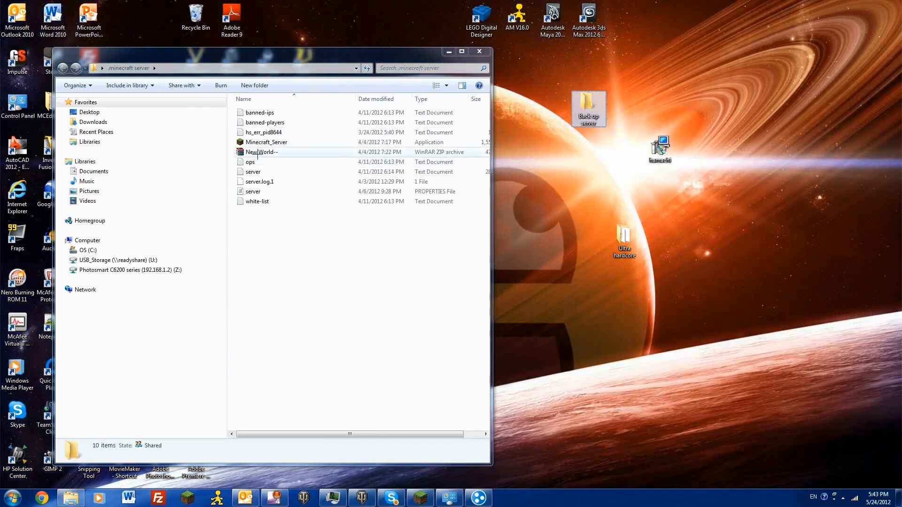
# Delete the New World-- archive and all files listed below it, through white-list
pyautogui.click(258, 153)
pyautogui.hotkey('shift', 'End')
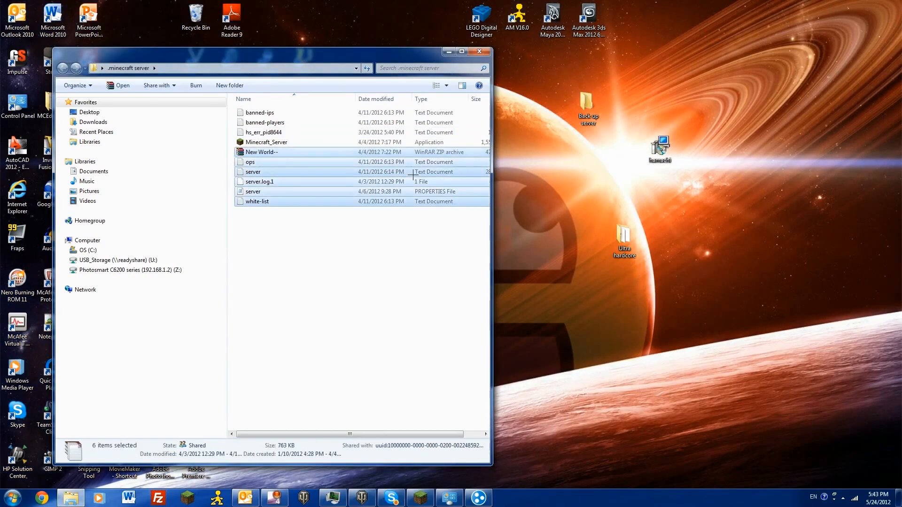
pyautogui.press('Delete')
pyautogui.press('Return')
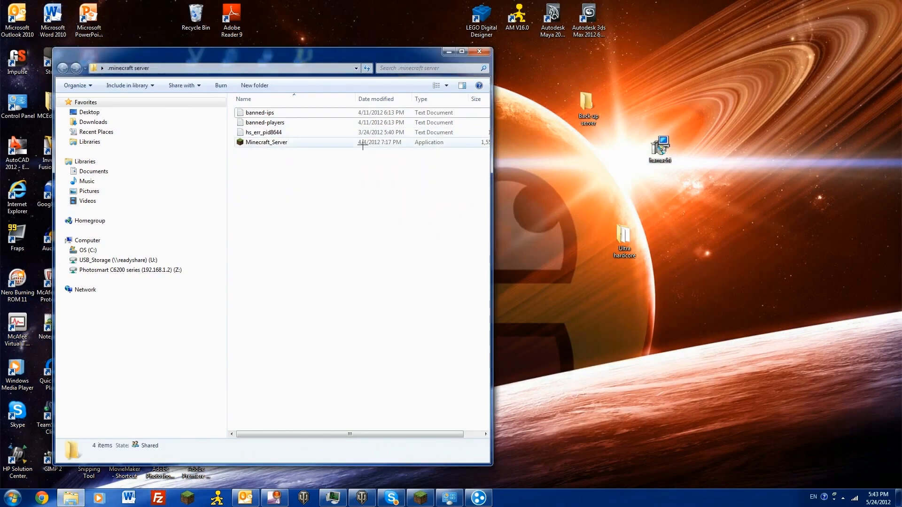
# Delete the banned-ips, banned-players and hs_err_pid8644 files, keeping only Minecraft_Server in the folder
pyautogui.press('Home')
pyautogui.hotkey('shift', 'Down')
pyautogui.hotkey('shift', 'Down')
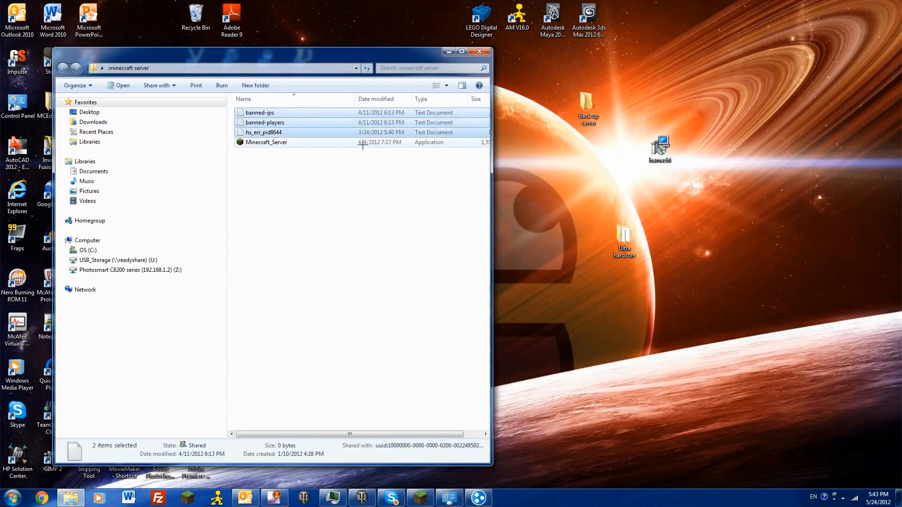
pyautogui.press('Delete')
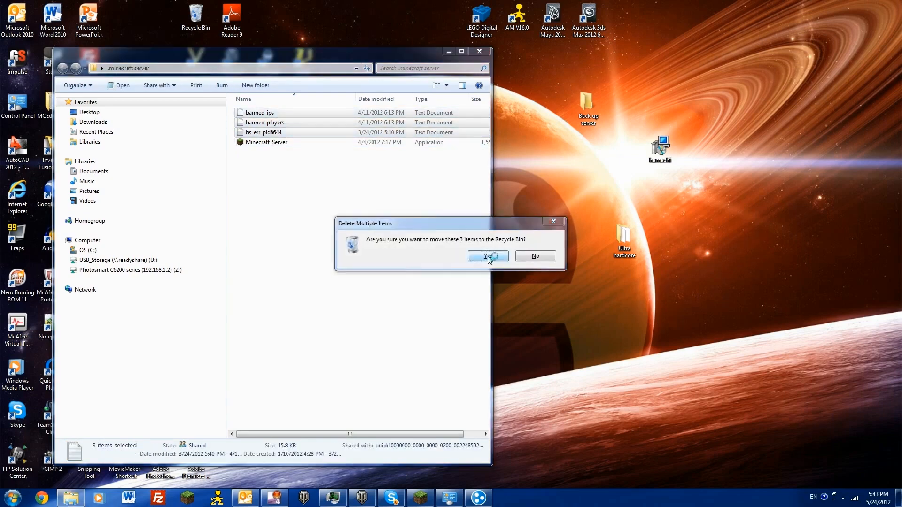
pyautogui.press('Return')
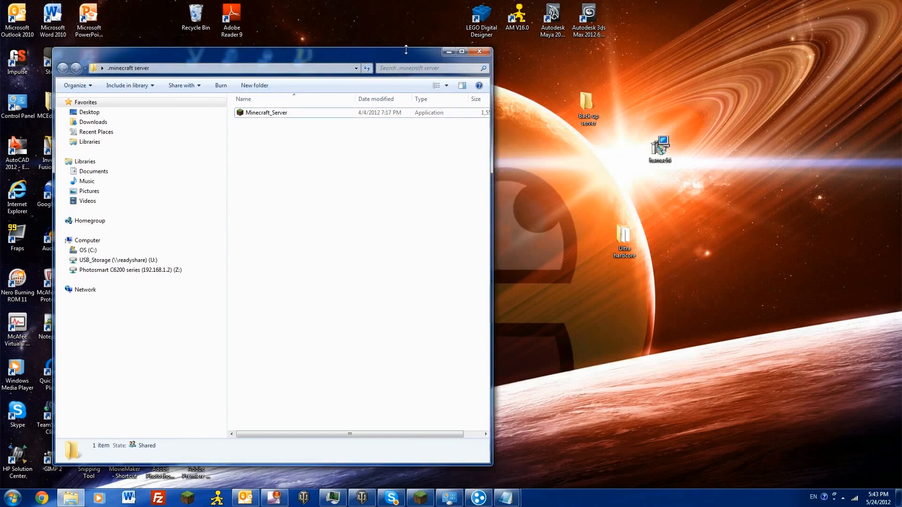
# Move the .minecraft server window clear of Hamachi and run Minecraft_Server from it
pyautogui.moveTo(444, 48); pyautogui.dragTo(444, 72)
pyautogui.moveTo(377, 80); pyautogui.dragTo(705, 47)
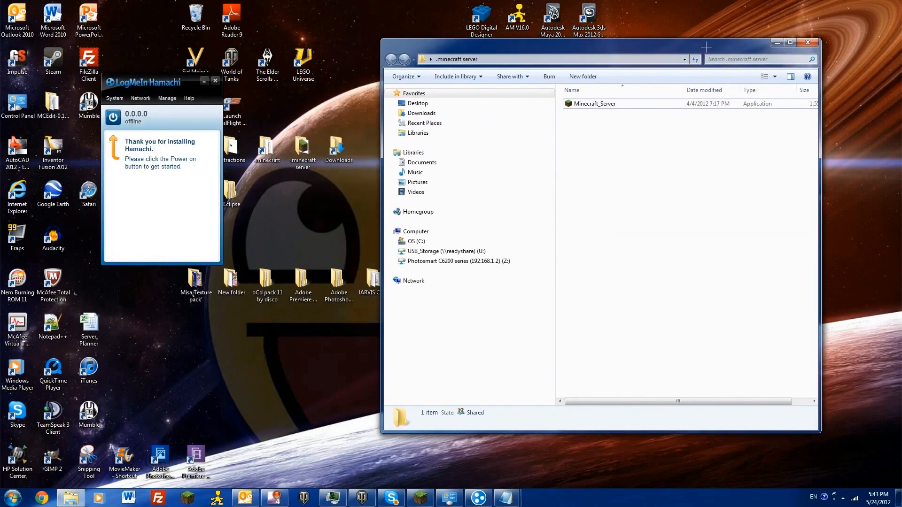
pyautogui.click(639, 103)
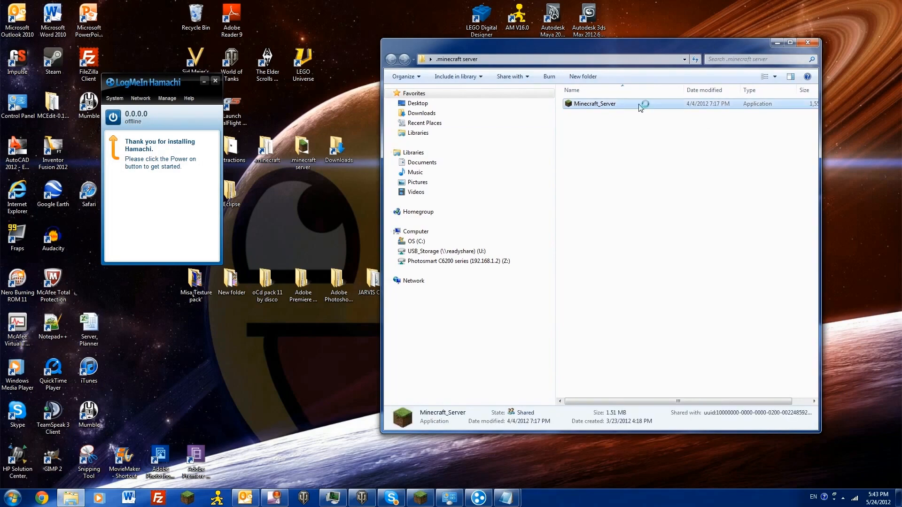
pyautogui.rightClick(513, 501)
pyautogui.click(493, 472)
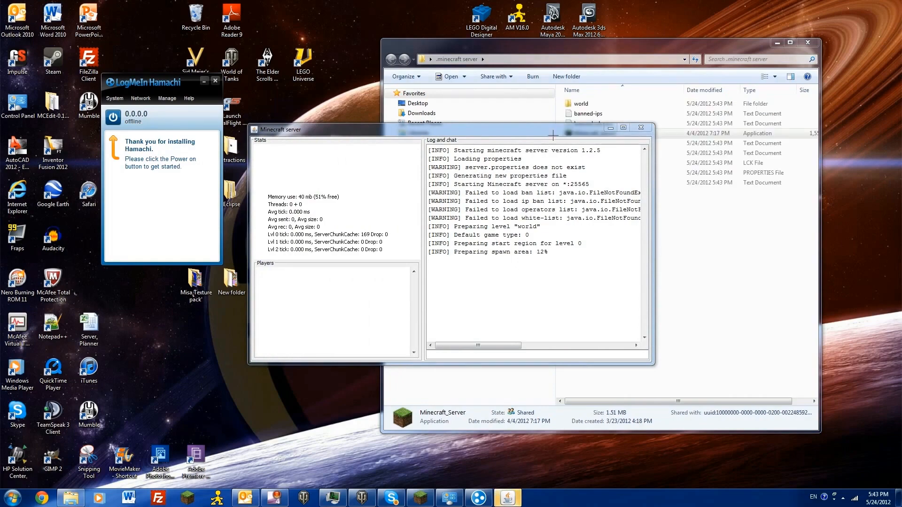
# Move the Minecraft server window off the folder's file list and bring the .minecraft server folder to the front
pyautogui.moveTo(553, 136); pyautogui.dragTo(427, 70)
pyautogui.moveTo(654, 278); pyautogui.dragTo(628, 249)
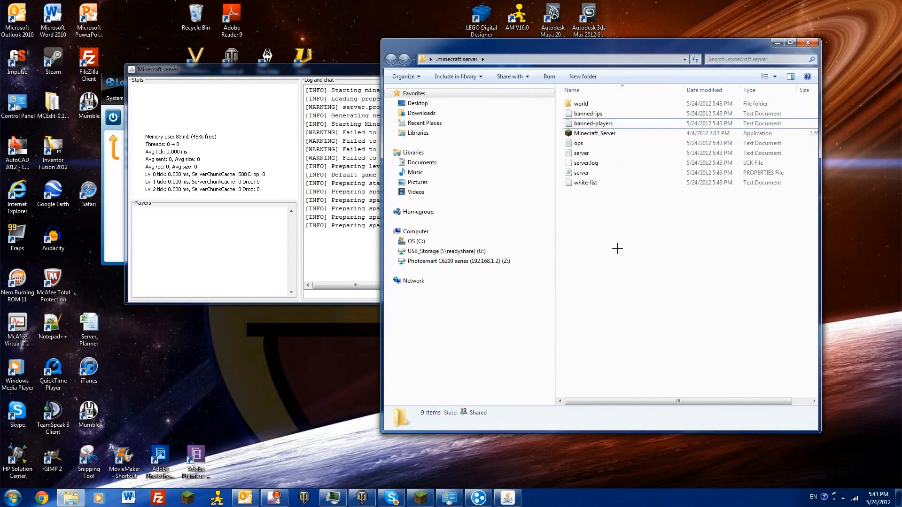
pyautogui.click(238, 264)
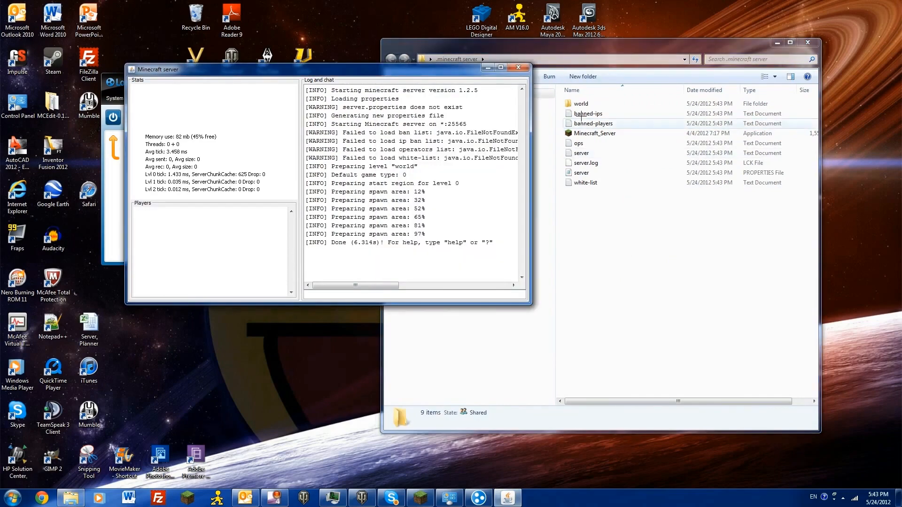
pyautogui.click(672, 267)
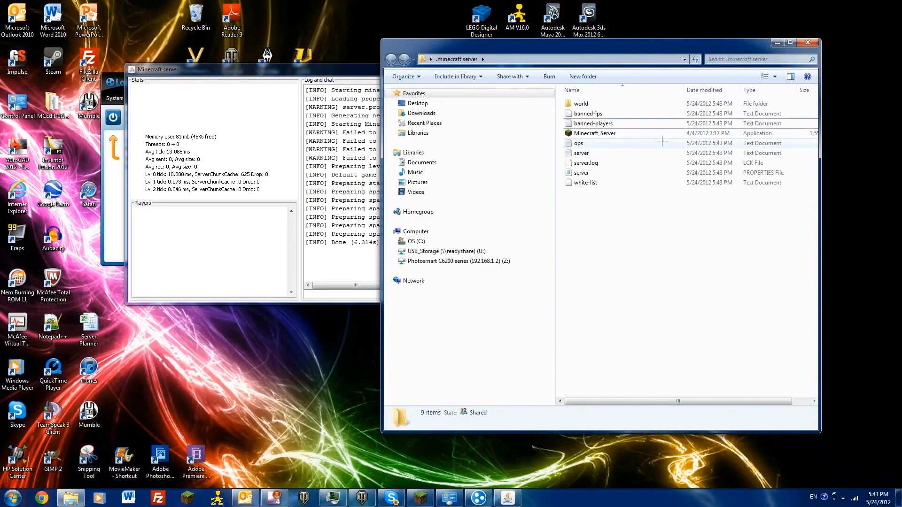
# Bring the Minecraft server window to the front, narrow it while reviewing its startup log, and close the server
pyautogui.click(228, 253)
pyautogui.moveTo(424, 234); pyautogui.dragTo(362, 236)
pyautogui.click(370, 247)
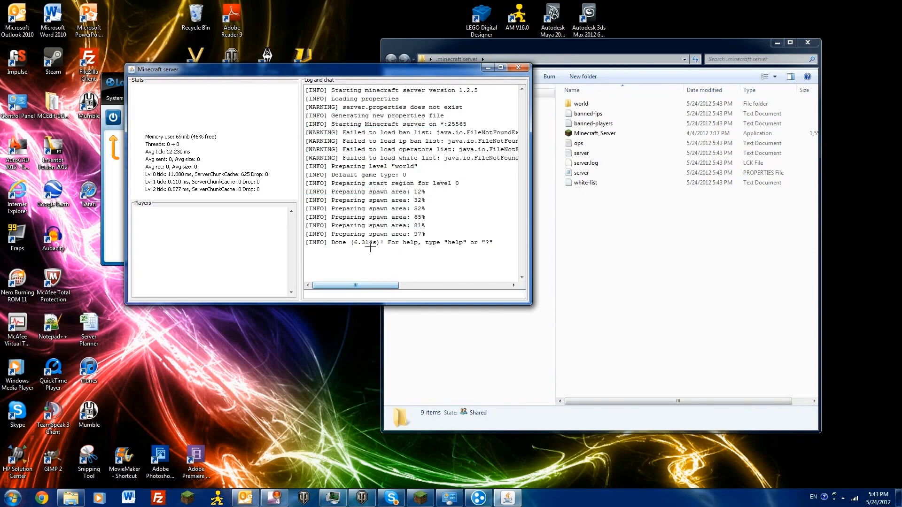
pyautogui.moveTo(368, 283); pyautogui.dragTo(280, 280)
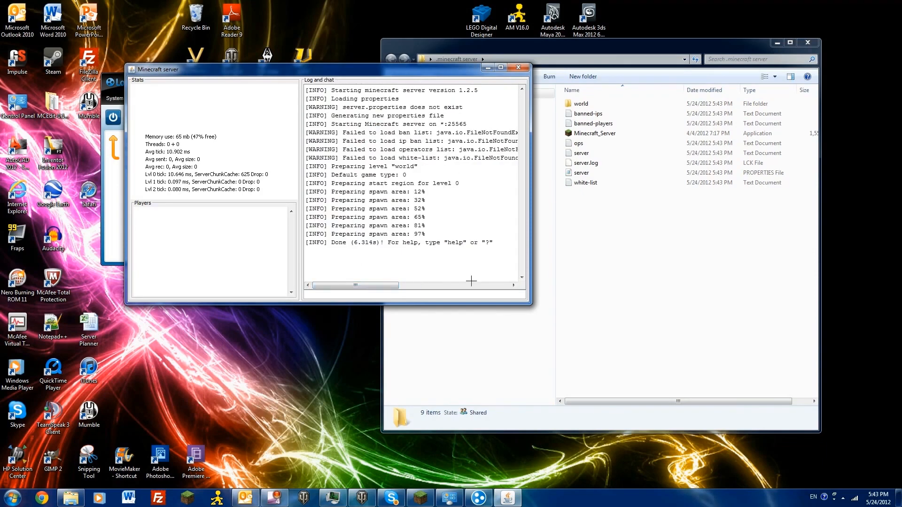
pyautogui.moveTo(531, 224); pyautogui.dragTo(500, 244)
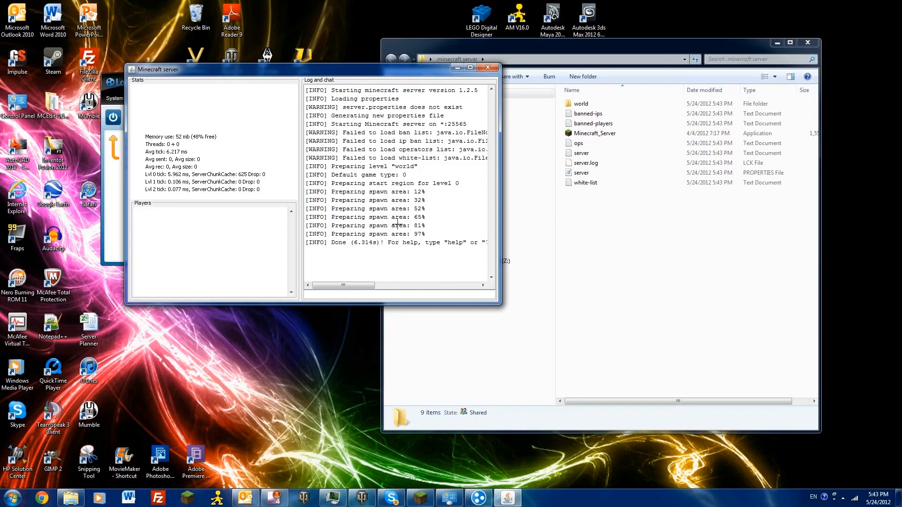
pyautogui.moveTo(435, 73); pyautogui.dragTo(483, 85)
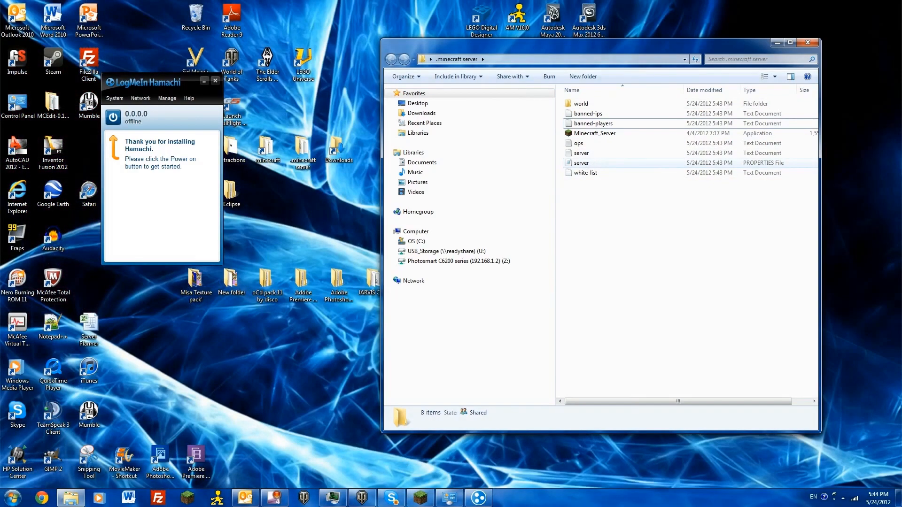
pyautogui.rightClick(598, 157)
pyautogui.rightClick(591, 164)
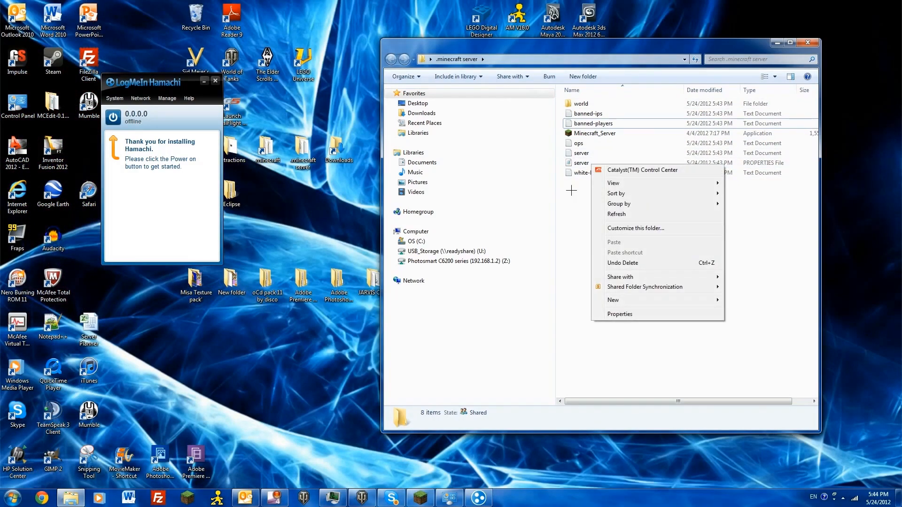
pyautogui.click(583, 163)
pyautogui.rightClick(582, 164)
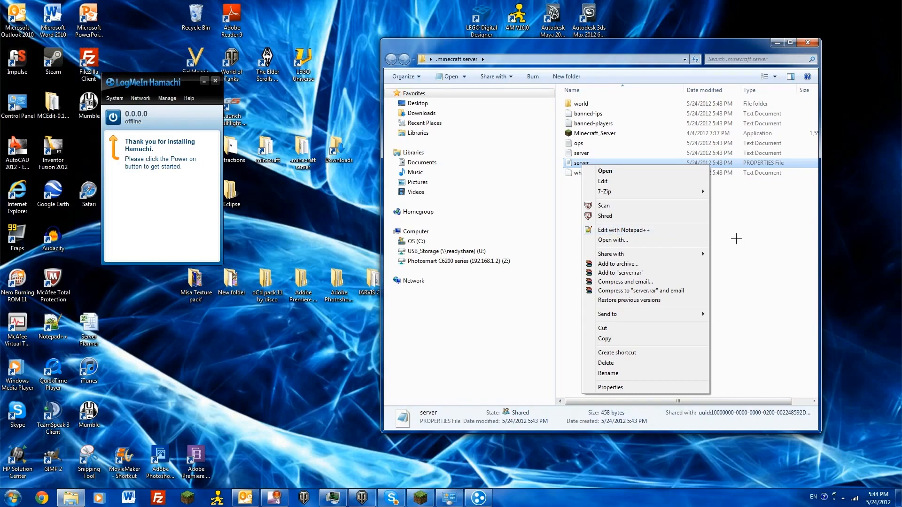
pyautogui.click(728, 216)
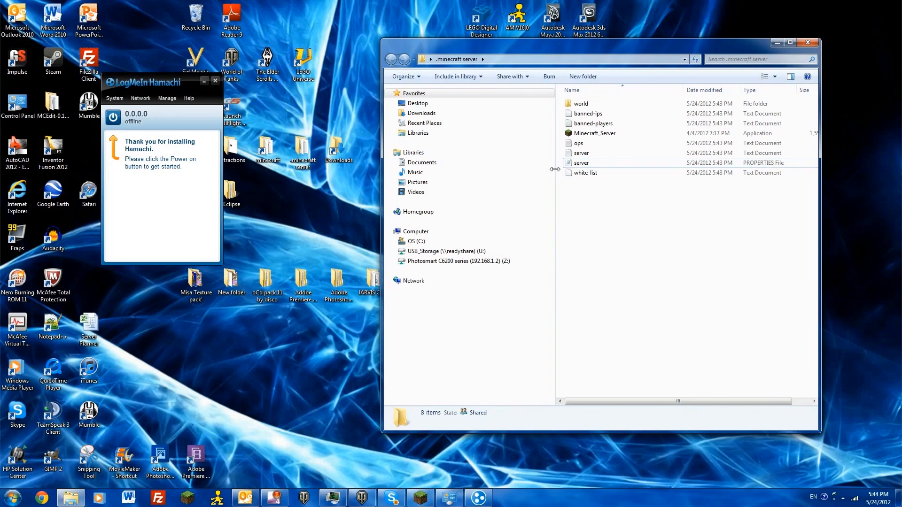
# Open the server PROPERTIES file in Notepad++, look over its settings and close it again
pyautogui.click(581, 163)
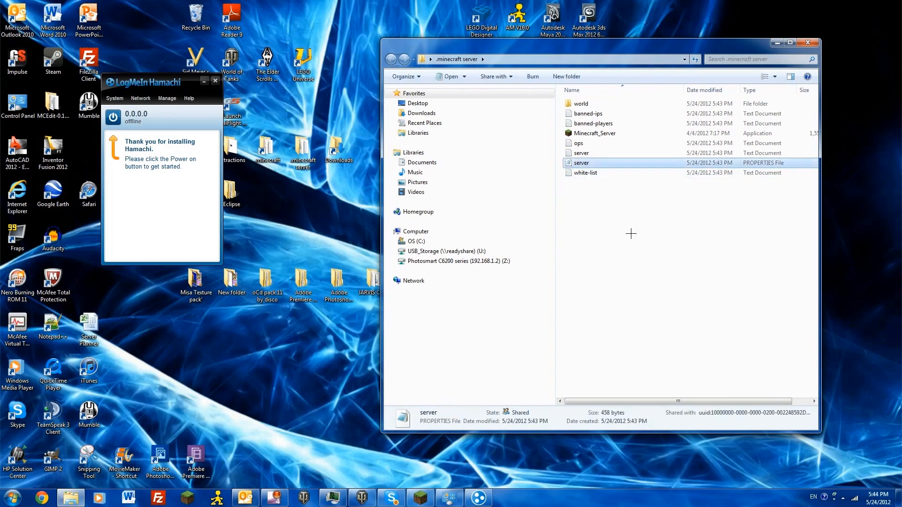
pyautogui.rightClick(587, 164)
pyautogui.click(623, 228)
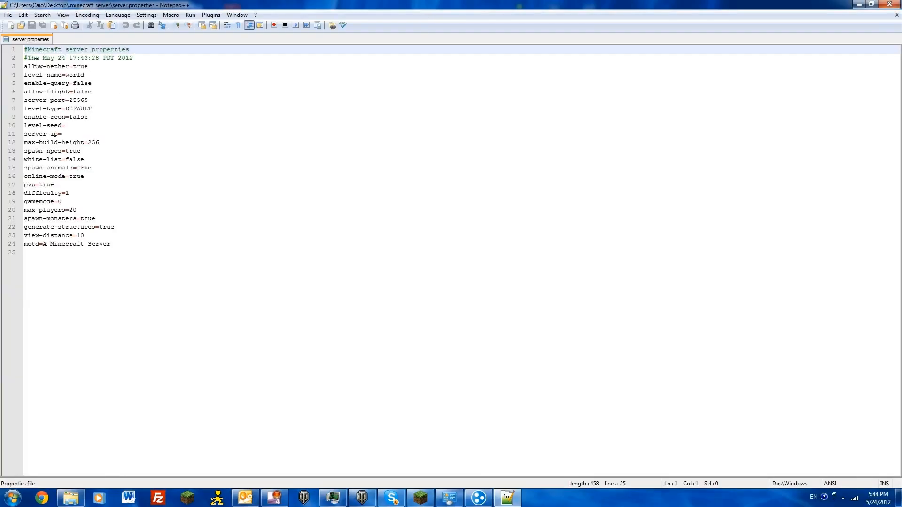
pyautogui.moveTo(119, 235); pyautogui.dragTo(176, 205)
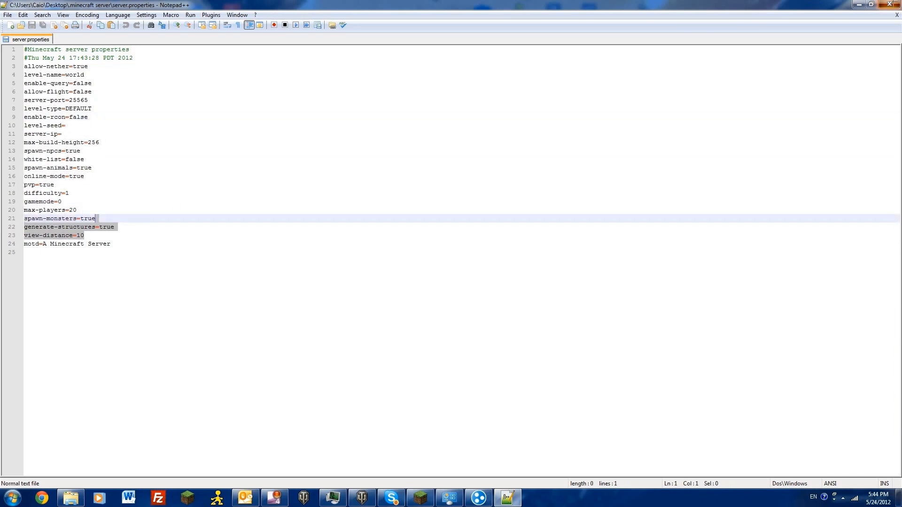
pyautogui.click(890, 3)
# Open the server PROPERTIES file in Notepad and look through its property list down to the motd line
pyautogui.doubleClick(597, 163)
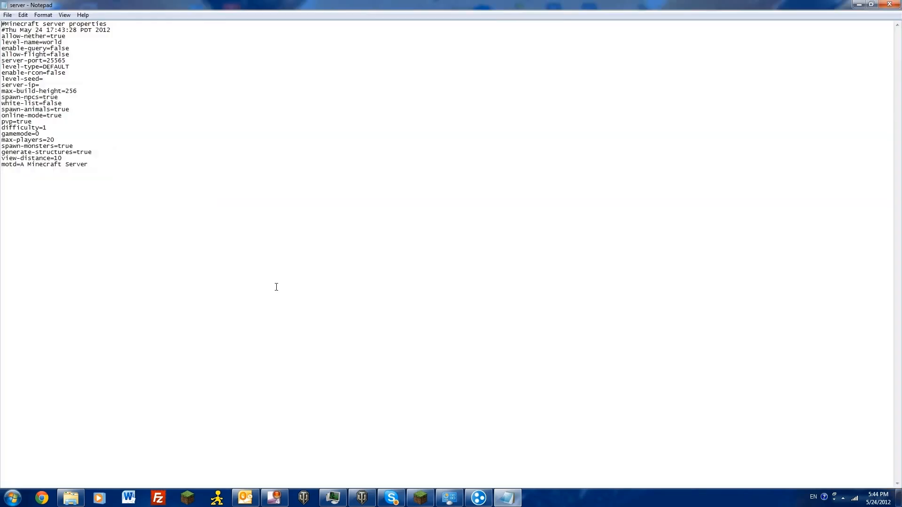
pyautogui.moveTo(88, 164); pyautogui.dragTo(28, 55)
pyautogui.moveTo(96, 67); pyautogui.dragTo(108, 72)
pyautogui.moveTo(165, 65); pyautogui.dragTo(176, 60)
pyautogui.click(206, 110)
pyautogui.moveTo(3, 35); pyautogui.dragTo(111, 34)
pyautogui.click(95, 40)
pyautogui.moveTo(2, 41); pyautogui.dragTo(27, 165)
pyautogui.click(86, 196)
pyautogui.click(24, 167)
pyautogui.keyDown('shift'); pyautogui.click(21, 165); pyautogui.keyUp('shift')
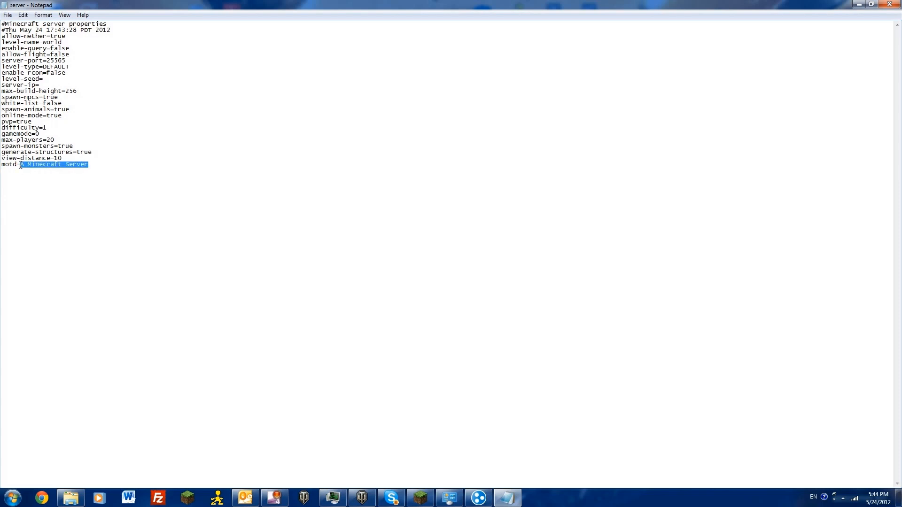
pyautogui.keyDown('shift'); pyautogui.click(24, 165); pyautogui.keyUp('shift')
# Examine the individual server properties, from generate-structures, gamemode and pvp up to white-list, server-ip and level-name
pyautogui.moveTo(111, 152); pyautogui.dragTo(18, 152)
pyautogui.moveTo(83, 146); pyautogui.dragTo(2, 146)
pyautogui.click(59, 135)
pyautogui.keyDown('shift'); pyautogui.click(3, 134); pyautogui.keyUp('shift')
pyautogui.moveTo(34, 124); pyautogui.dragTo(4, 122)
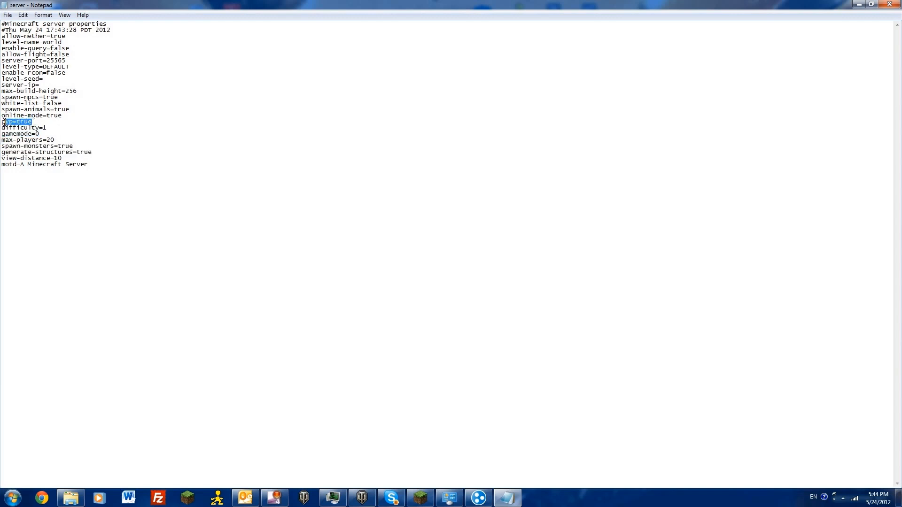
pyautogui.moveTo(83, 110); pyautogui.dragTo(2, 111)
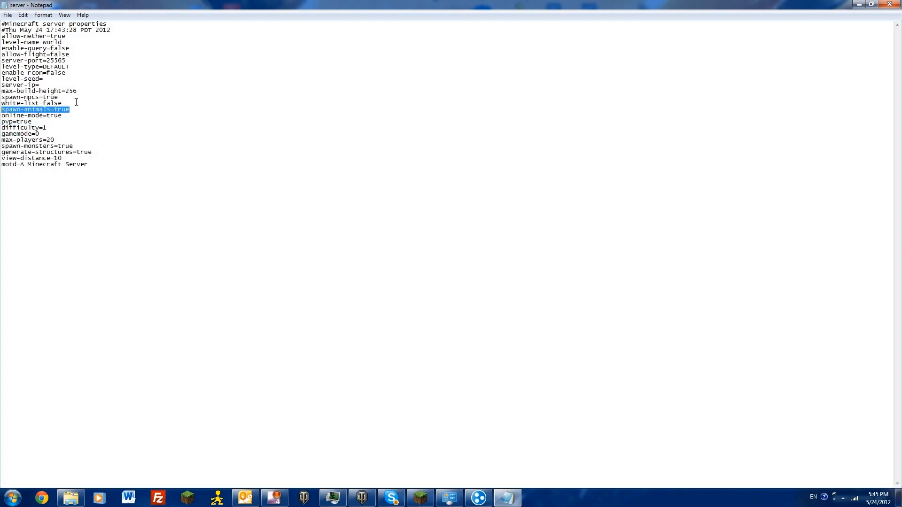
pyautogui.moveTo(76, 103); pyautogui.dragTo(2, 103)
pyautogui.click(73, 97)
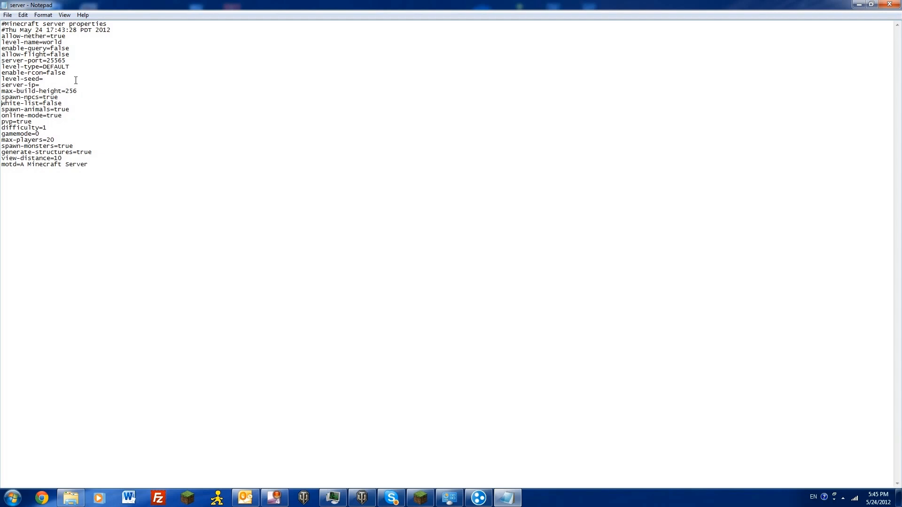
pyautogui.moveTo(1, 85); pyautogui.dragTo(43, 83)
pyautogui.click(52, 80)
pyautogui.moveTo(71, 41); pyautogui.dragTo(1, 43)
# Shrink the server properties window from full screen, place it over the .minecraft server folder, and move Hamachi into the desktop corner
pyautogui.click(870, 4)
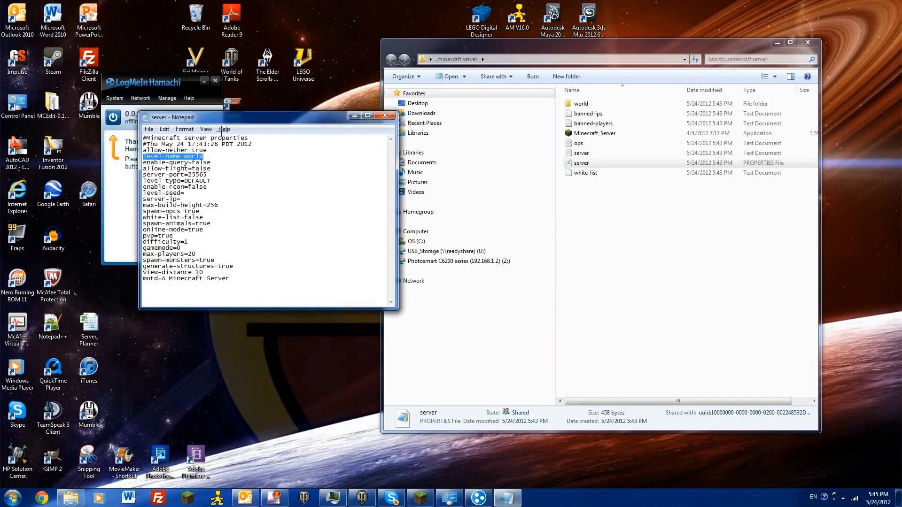
pyautogui.click(630, 267)
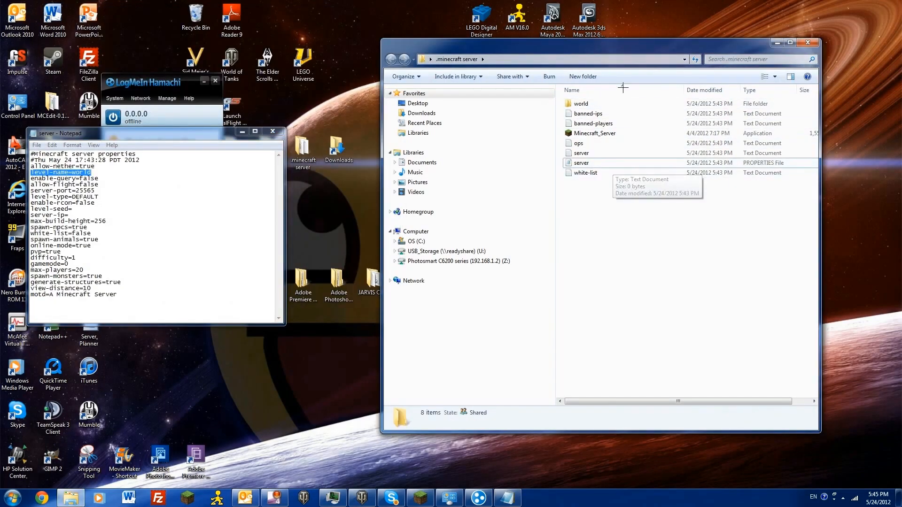
pyautogui.moveTo(195, 134); pyautogui.dragTo(309, 134)
pyautogui.click(188, 215)
pyautogui.moveTo(228, 133); pyautogui.dragTo(659, 113)
pyautogui.moveTo(156, 80); pyautogui.dragTo(58, 6)
# Power on Hamachi and register this client under the client name already filled in
pyautogui.click(15, 45)
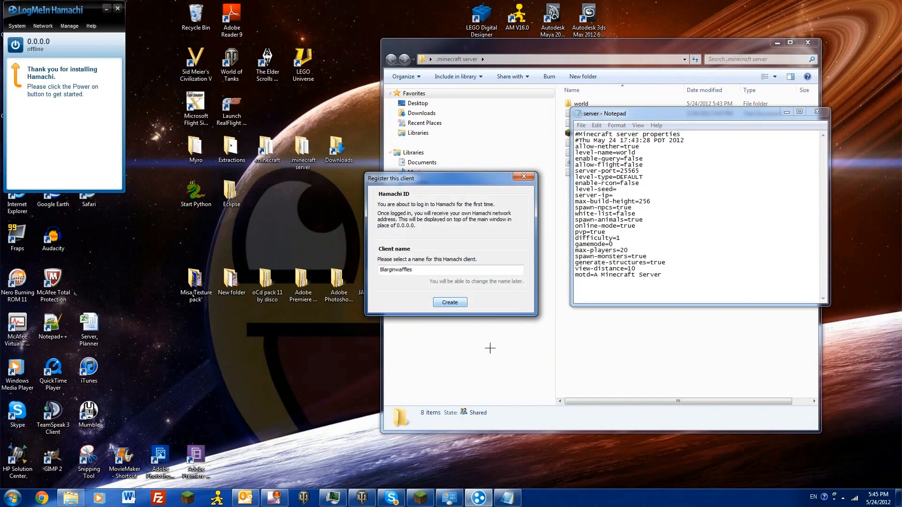
pyautogui.click(451, 301)
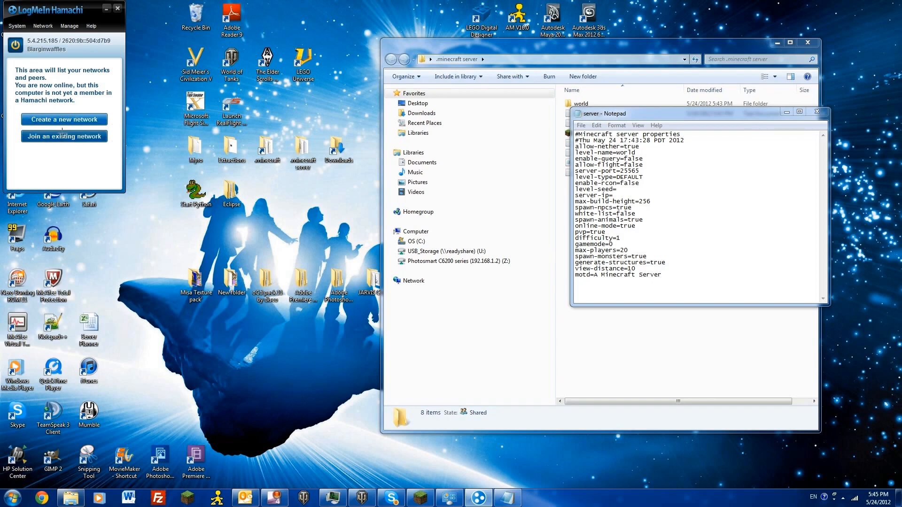
# Create a new client-owned Hamachi network with the network ID USdude101 and enter a network password
pyautogui.click(36, 120)
pyautogui.click(452, 215)
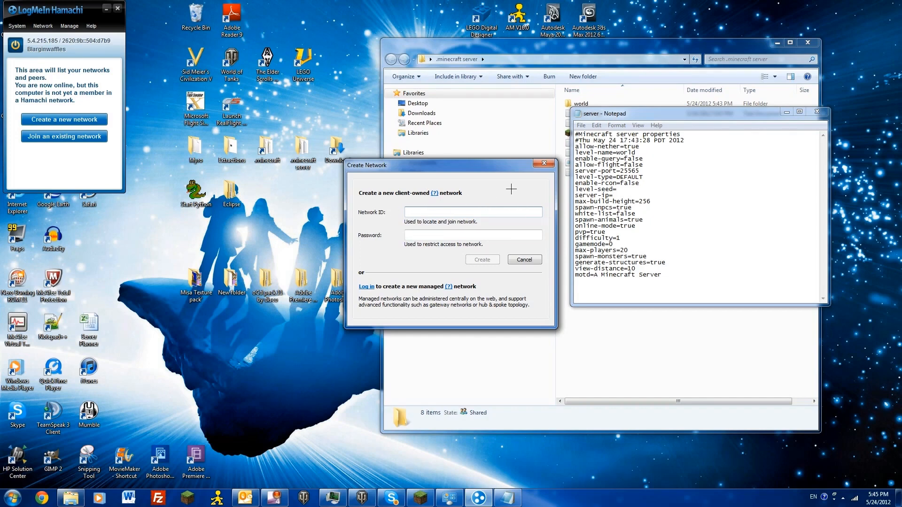
pyautogui.write('USdude101')
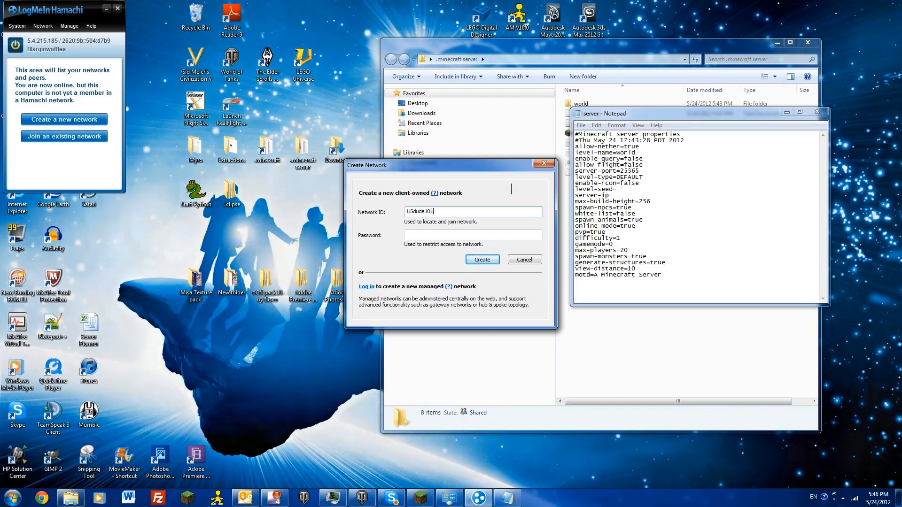
pyautogui.press('Tab')
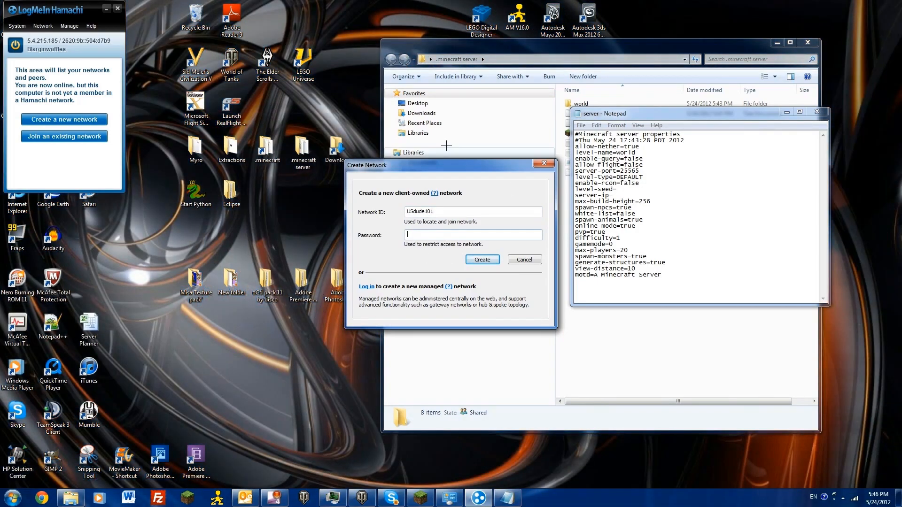
pyautogui.click(485, 259)
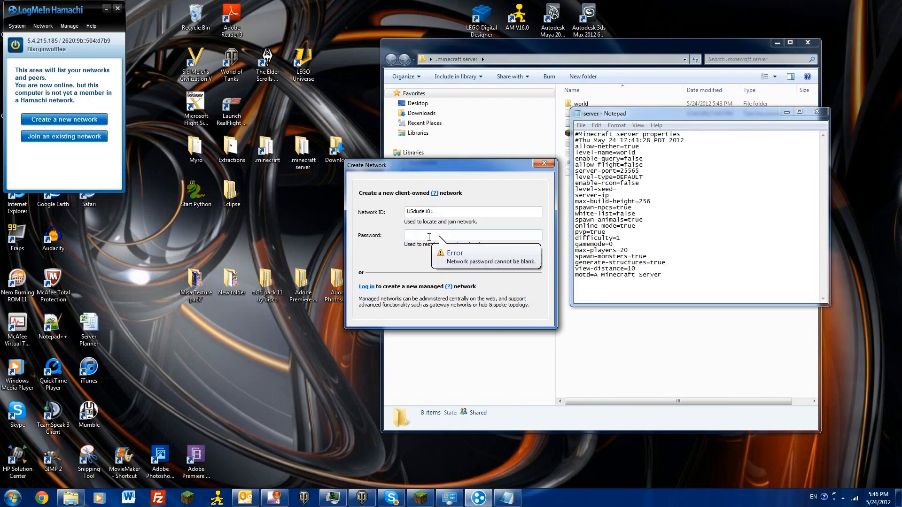
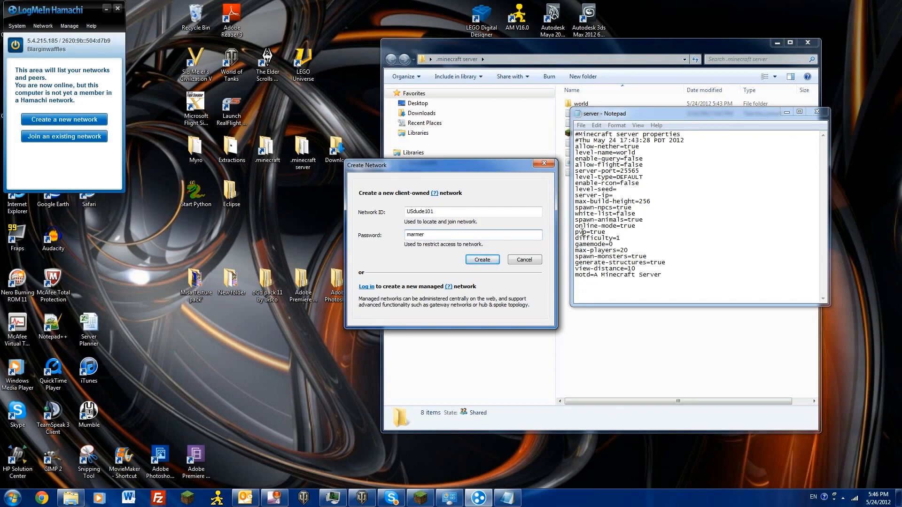
pyautogui.click(482, 260)
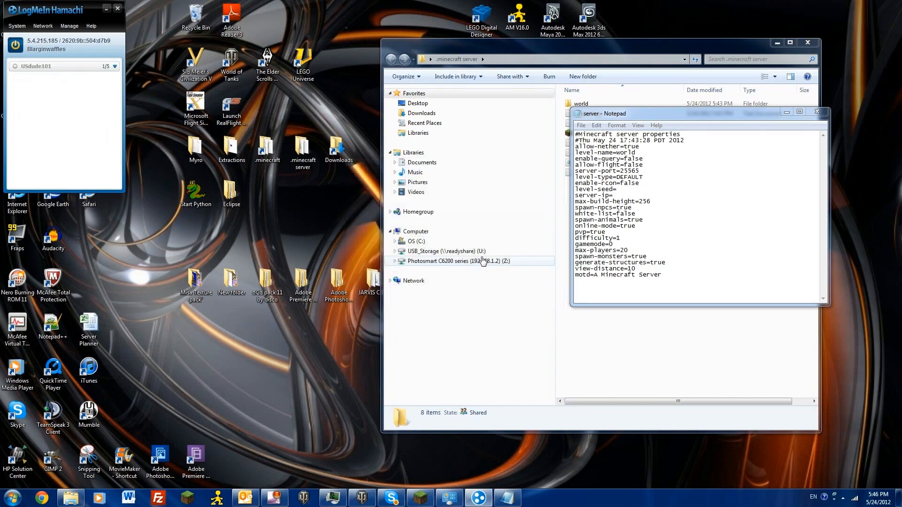
# Toggle the USdude101 network's status in Hamachi and leave it set to online
pyautogui.click(44, 68)
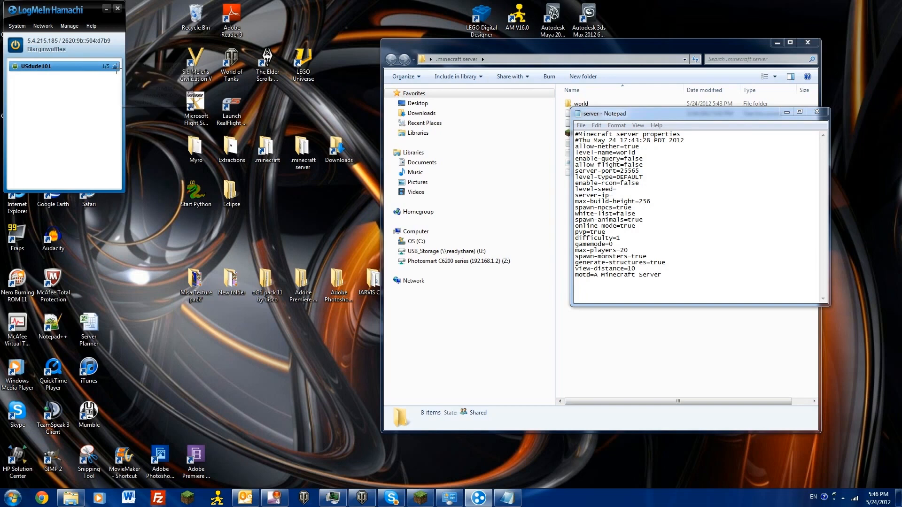
pyautogui.click(115, 66)
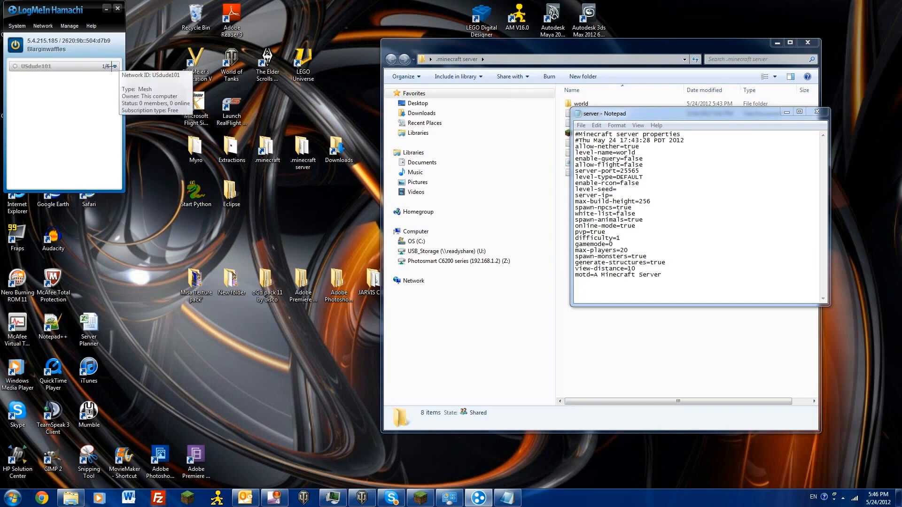
pyautogui.rightClick(21, 67)
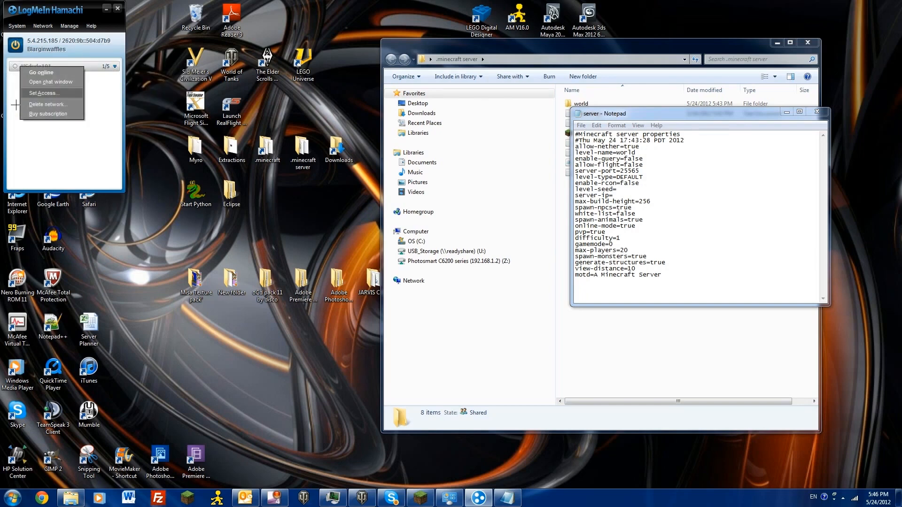
pyautogui.click(41, 72)
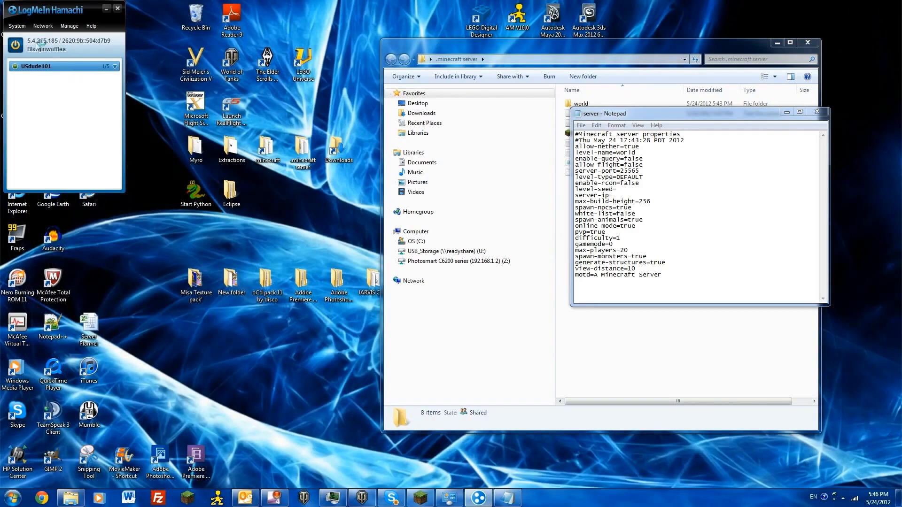
# Copy Hamachi's IPv4 address and paste it as the server-ip value in the server properties, moving the Notepad window aside
pyautogui.click(37, 41)
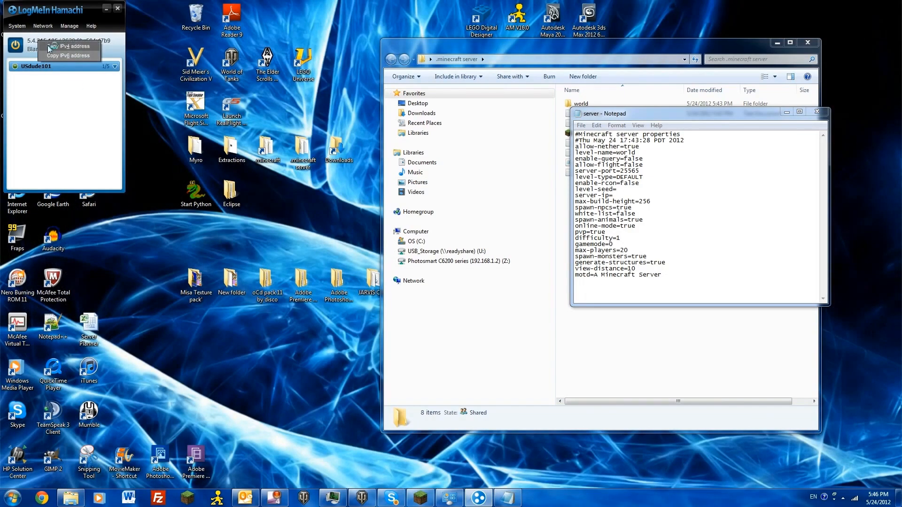
pyautogui.click(73, 47)
pyautogui.click(626, 196)
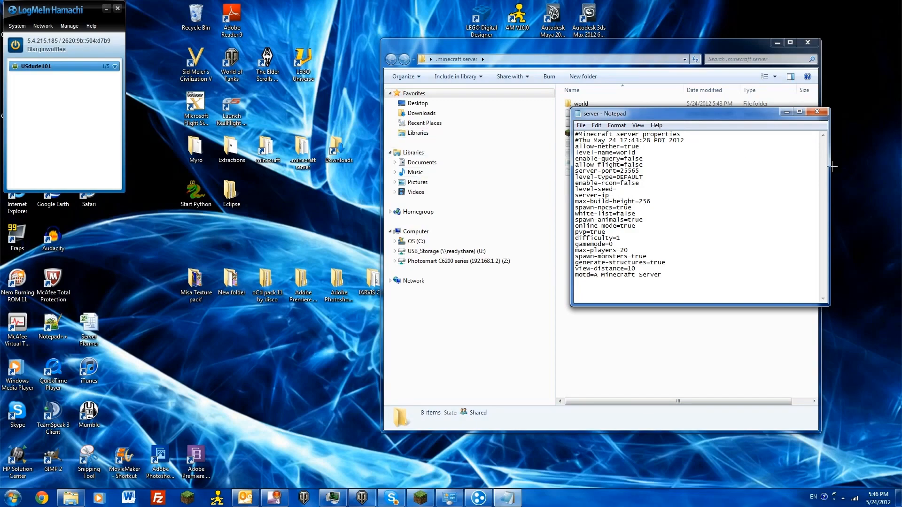
pyautogui.moveTo(629, 111); pyautogui.dragTo(383, 119)
pyautogui.write('5.4.215.185')
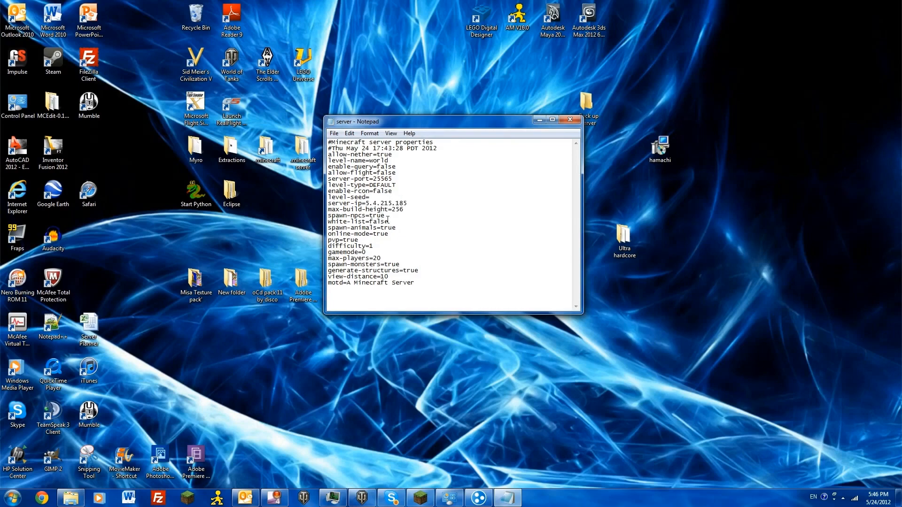
# Set the gamemode value to 1 in the server properties
pyautogui.moveTo(384, 215); pyautogui.dragTo(369, 216)
pyautogui.doubleClick(421, 234)
pyautogui.click(386, 217)
pyautogui.moveTo(382, 251); pyautogui.dragTo(328, 253)
pyautogui.click(377, 252)
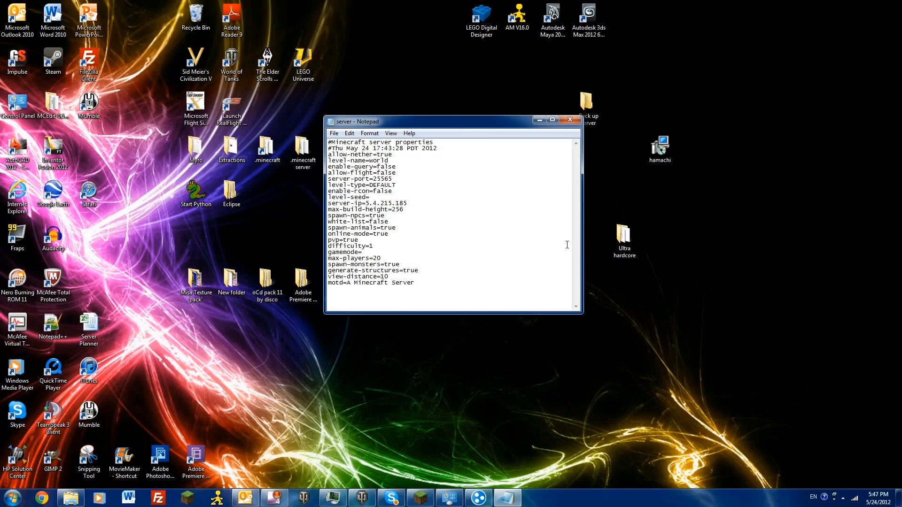
pyautogui.press('BackSpace')
pyautogui.write('1')
# Replace the motd text in the server properties with Awesomeness
pyautogui.moveTo(414, 283); pyautogui.dragTo(347, 282)
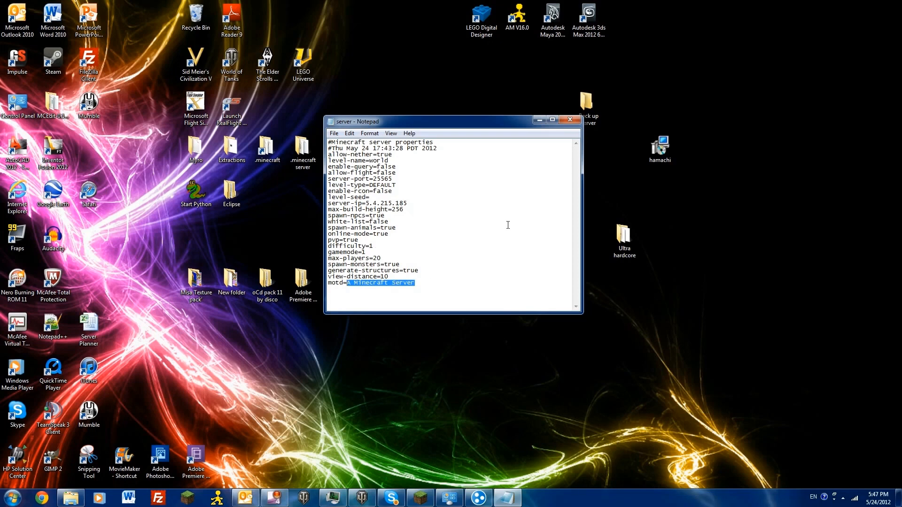
pyautogui.write('Awesomeness')
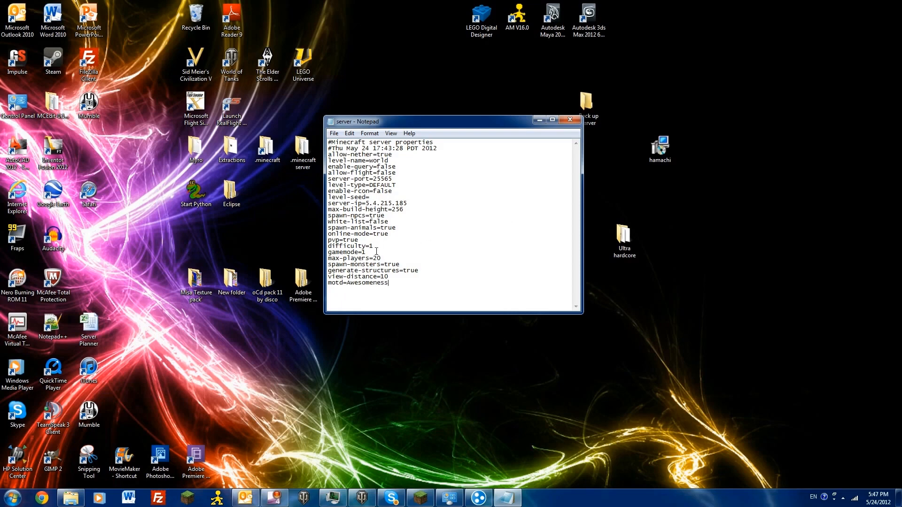
# Set the spawn-monsters value to false in the server properties
pyautogui.moveTo(399, 262); pyautogui.dragTo(389, 264)
pyautogui.moveTo(416, 264); pyautogui.dragTo(384, 264)
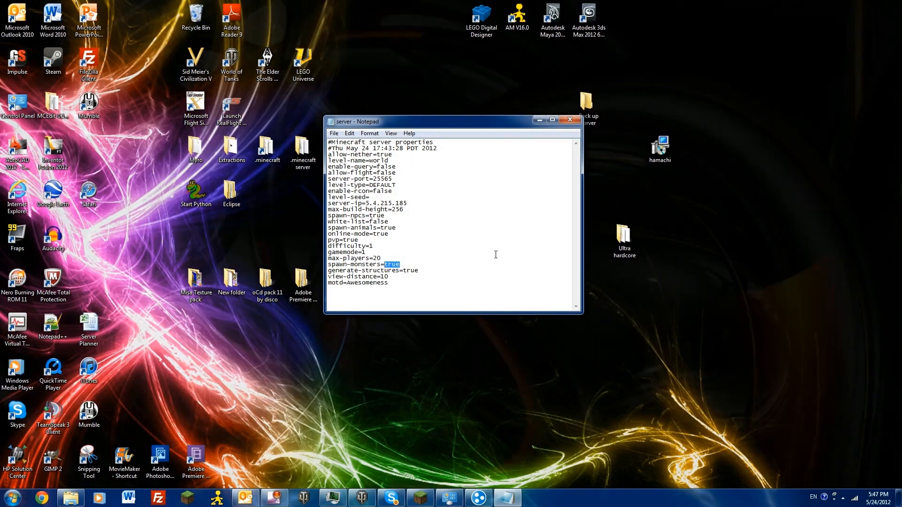
pyautogui.write('false')
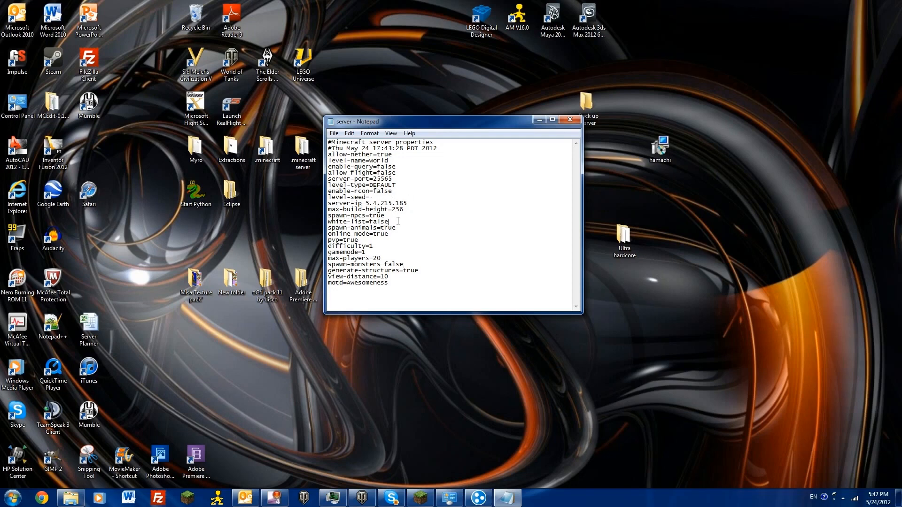
pyautogui.click(416, 221)
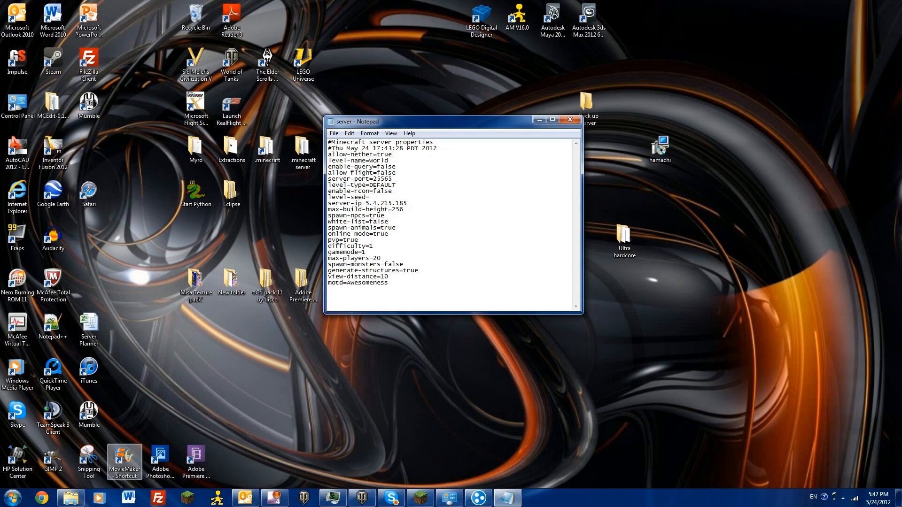
# Open the white-list text file from the .minecraft server folder, enter two player usernames on separate lines, and save and close it
pyautogui.click(71, 498)
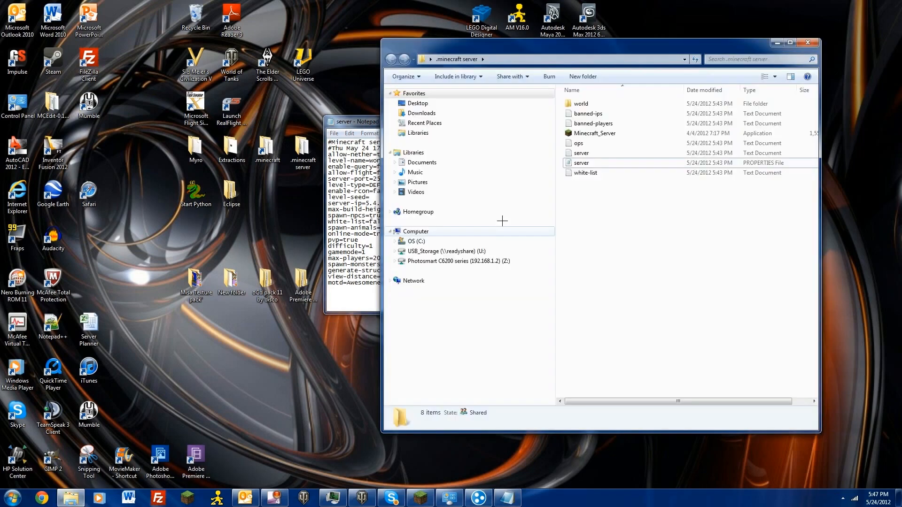
pyautogui.doubleClick(585, 47)
pyautogui.doubleClick(241, 132)
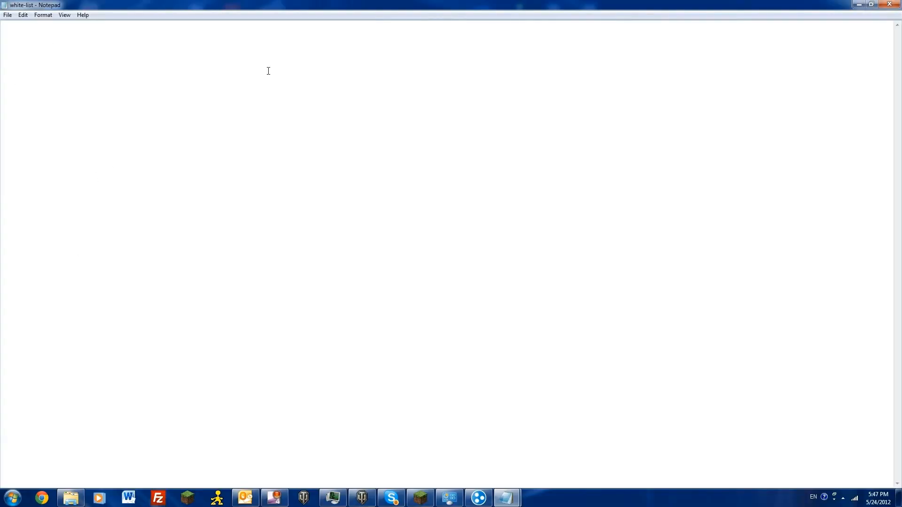
pyautogui.write('USe')
pyautogui.write('duede')
pyautogui.write('101')
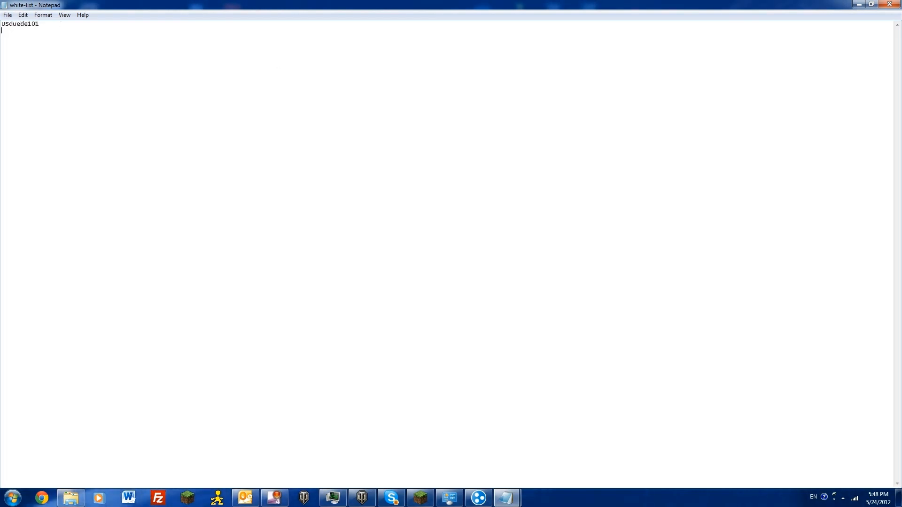
pyautogui.write('Toastrz97')
pyautogui.click(890, 4)
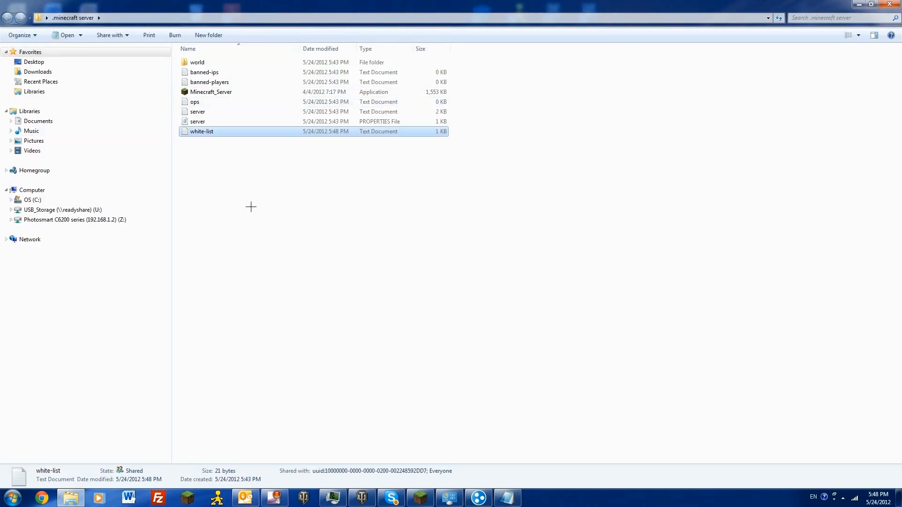
pyautogui.click(209, 177)
pyautogui.doubleClick(208, 120)
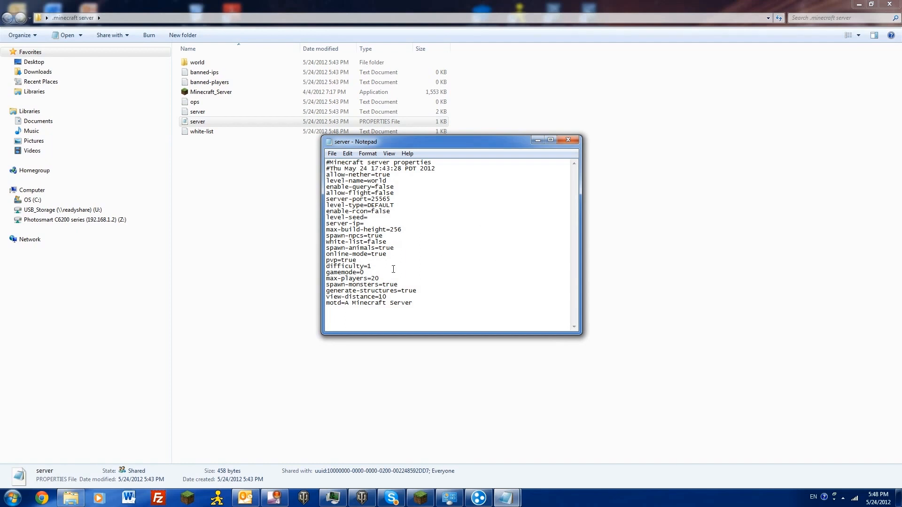
pyautogui.doubleClick(363, 272)
pyautogui.click(567, 140)
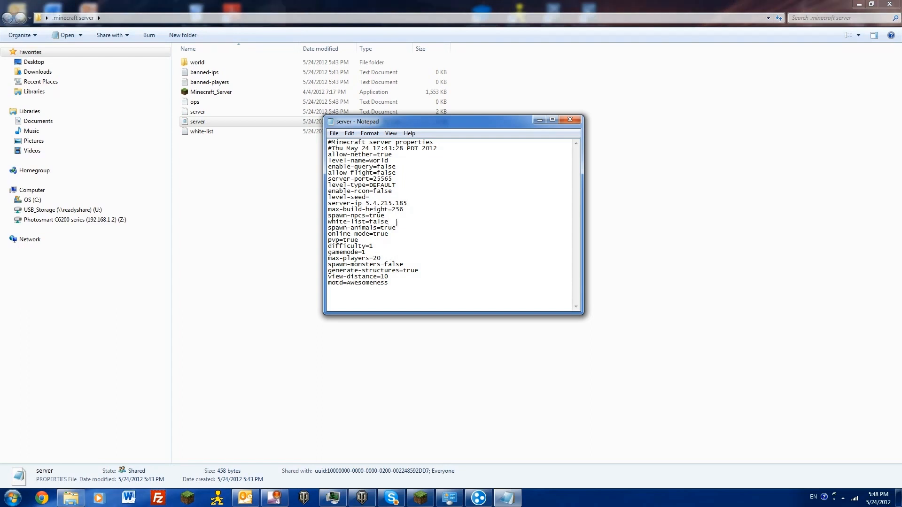
# Set white-list to true and spawn-animals to false in the server properties, and save and close the file
pyautogui.moveTo(397, 223); pyautogui.dragTo(371, 225)
pyautogui.write('true')
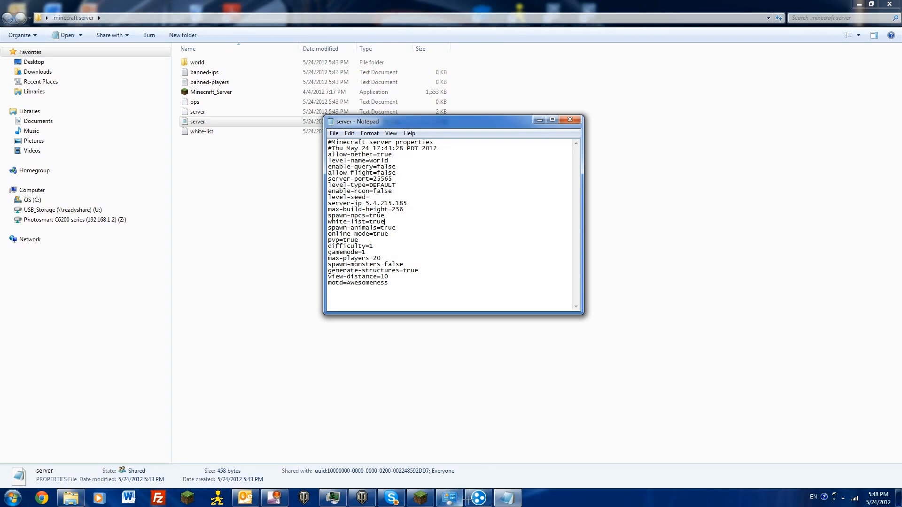
pyautogui.click(479, 498)
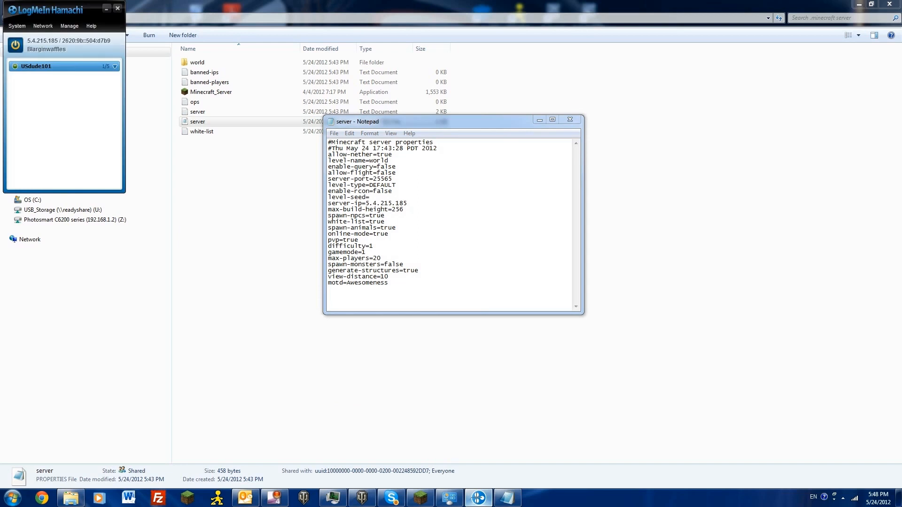
pyautogui.click(478, 498)
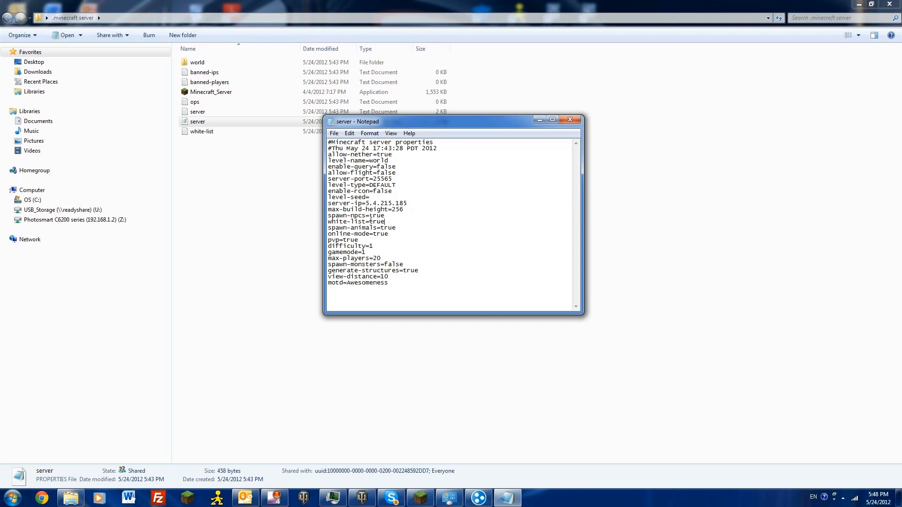
pyautogui.moveTo(399, 225)
pyautogui.mouseDown()
pyautogui.moveTo(328, 229)
pyautogui.moveTo(393, 229)
pyautogui.moveTo(382, 228)
pyautogui.mouseUp()
pyautogui.write('false')
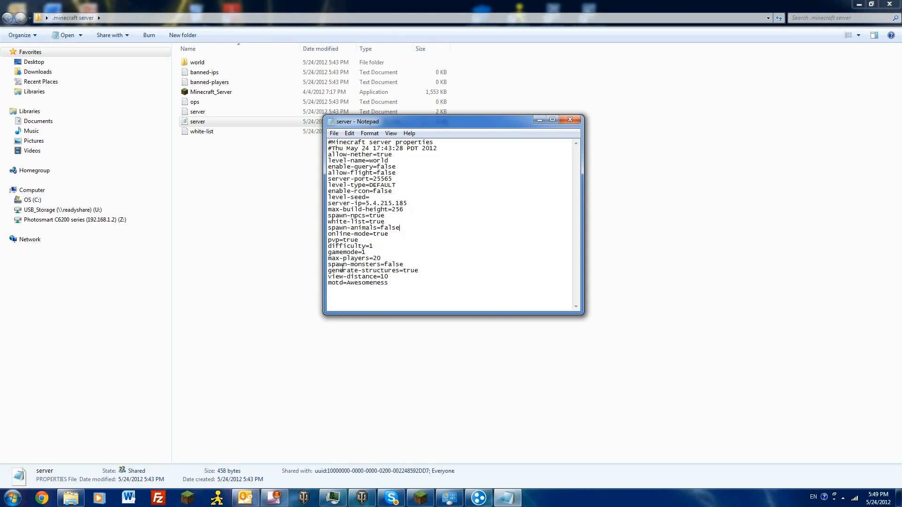
pyautogui.doubleClick(415, 271)
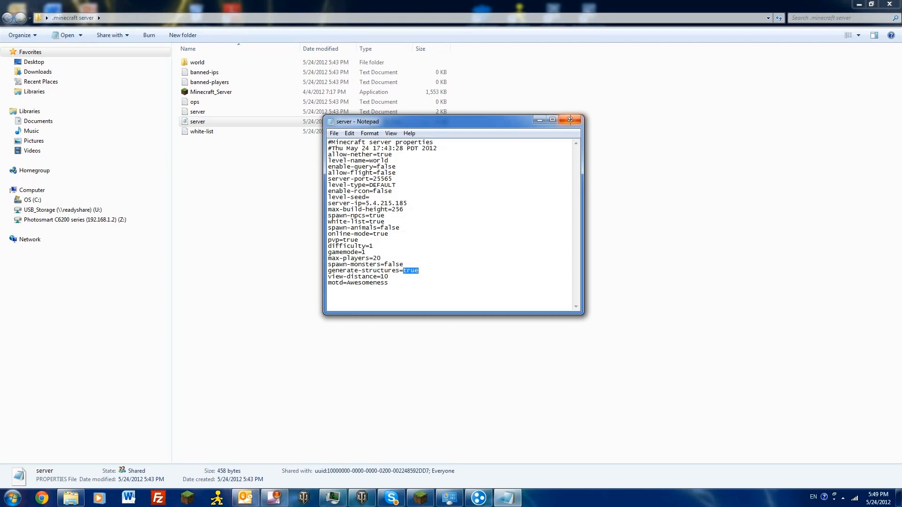
pyautogui.click(570, 119)
# Open the ops text file in a maximized window to view it, and close it without adding anything
pyautogui.doubleClick(200, 101)
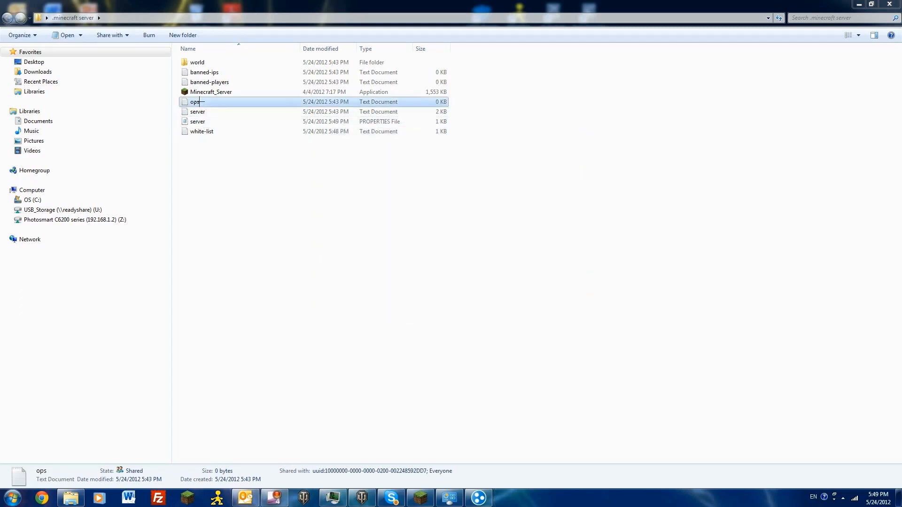
pyautogui.moveTo(490, 119); pyautogui.dragTo(476, 0)
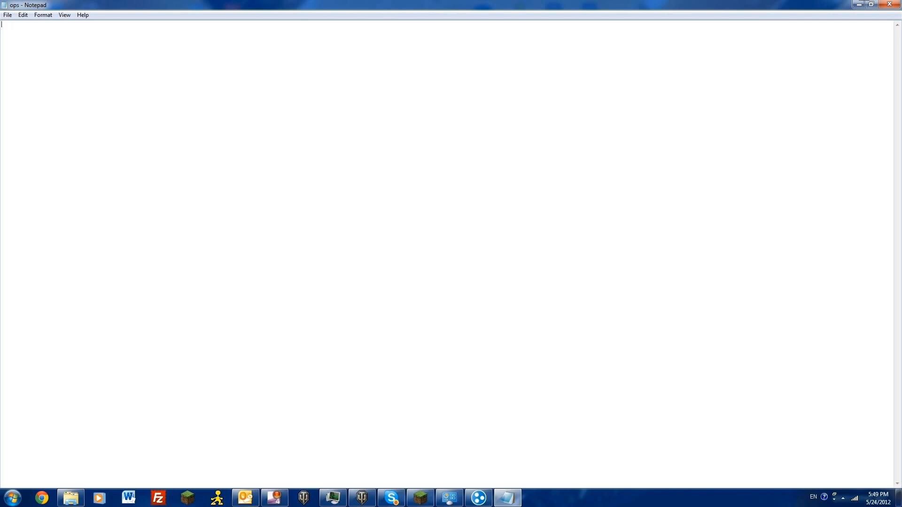
pyautogui.click(889, 4)
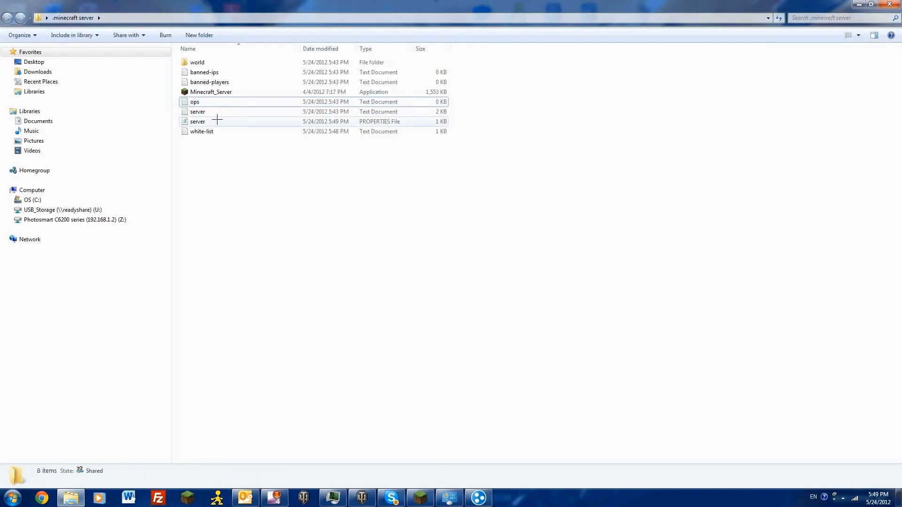
# Open the server log text file, look through its entries, and close it
pyautogui.doubleClick(209, 121)
pyautogui.doubleClick(211, 113)
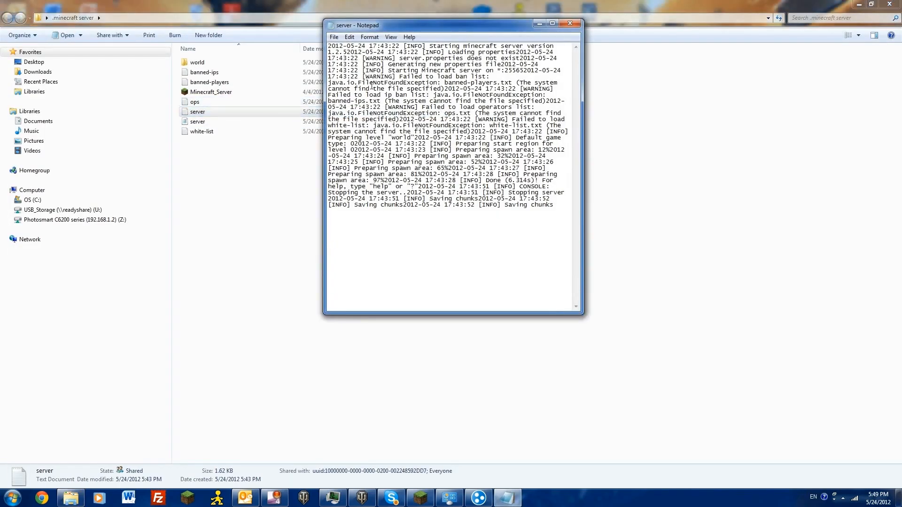
pyautogui.moveTo(347, 103); pyautogui.dragTo(459, 232)
pyautogui.click(469, 230)
pyautogui.moveTo(373, 126); pyautogui.dragTo(441, 290)
pyautogui.click(441, 290)
pyautogui.click(570, 23)
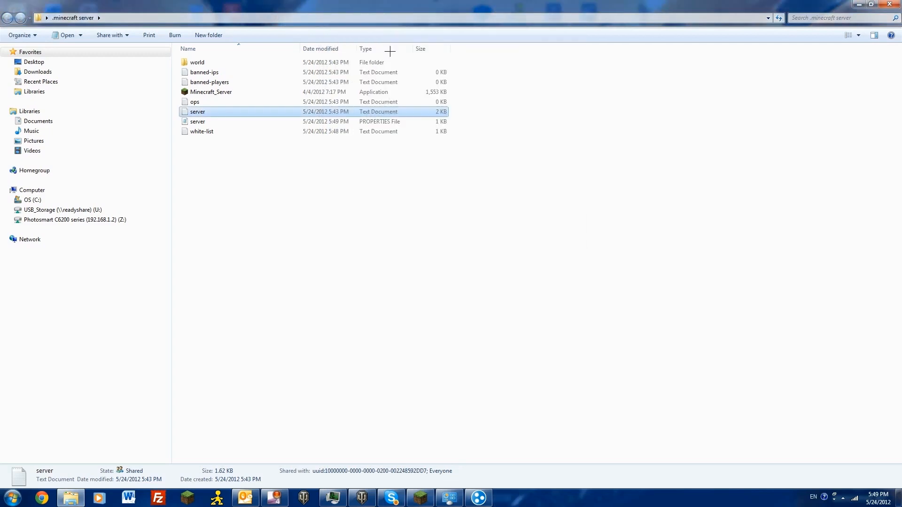
# Check the banned-players and banned-ips text files and the contents of the world folder, closing each one
pyautogui.click(240, 84)
pyautogui.doubleClick(239, 83)
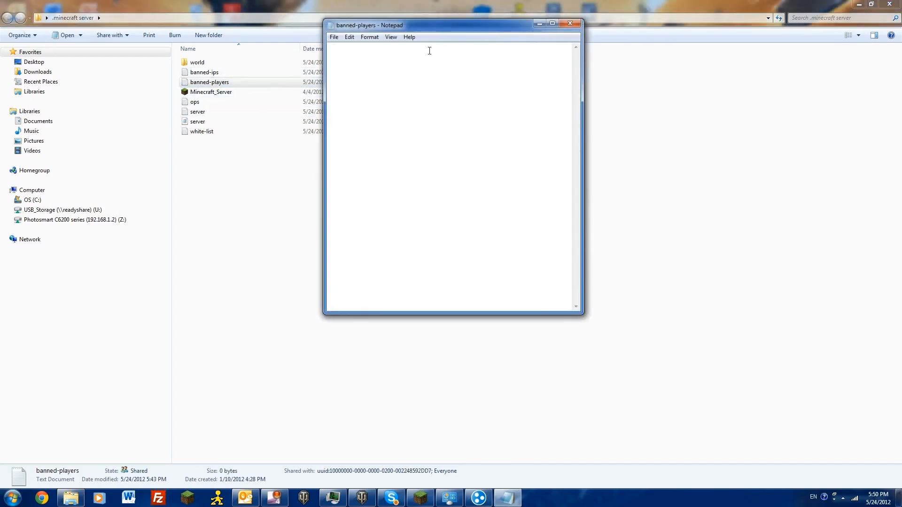
pyautogui.click(570, 23)
pyautogui.click(213, 72)
pyautogui.doubleClick(213, 71)
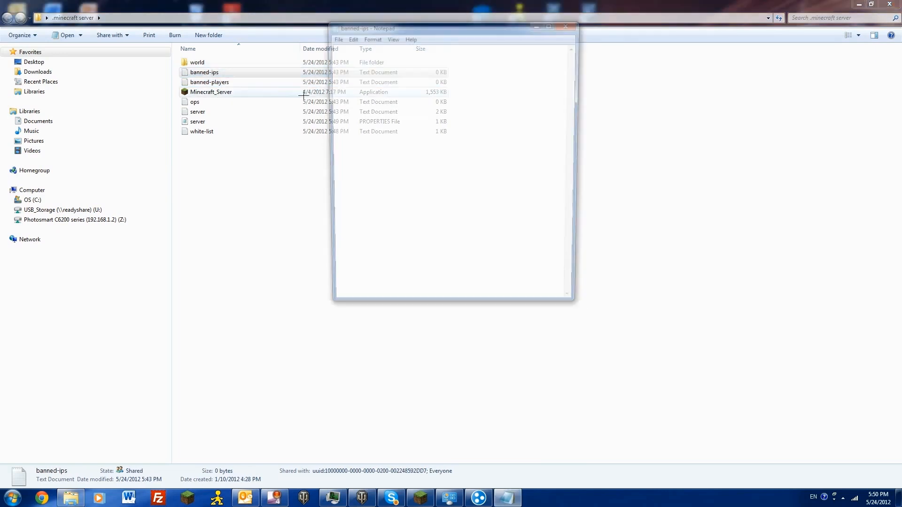
pyautogui.click(570, 23)
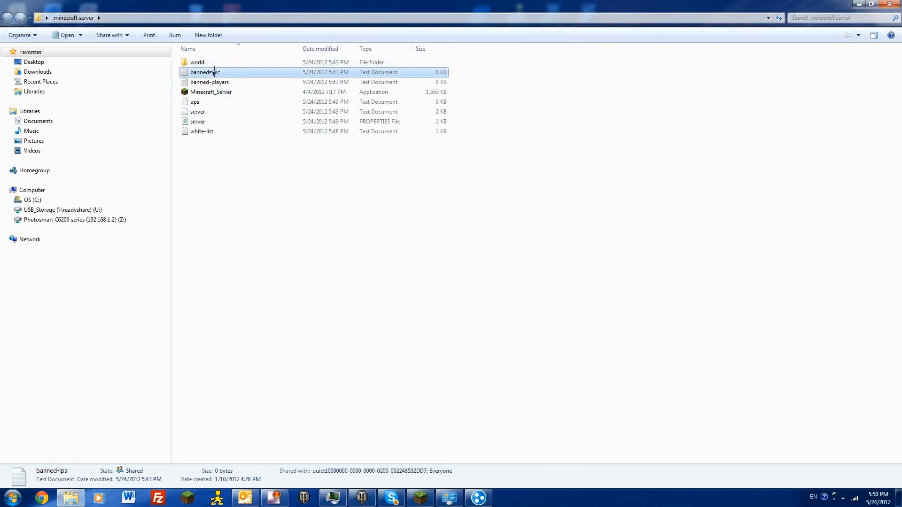
pyautogui.doubleClick(201, 63)
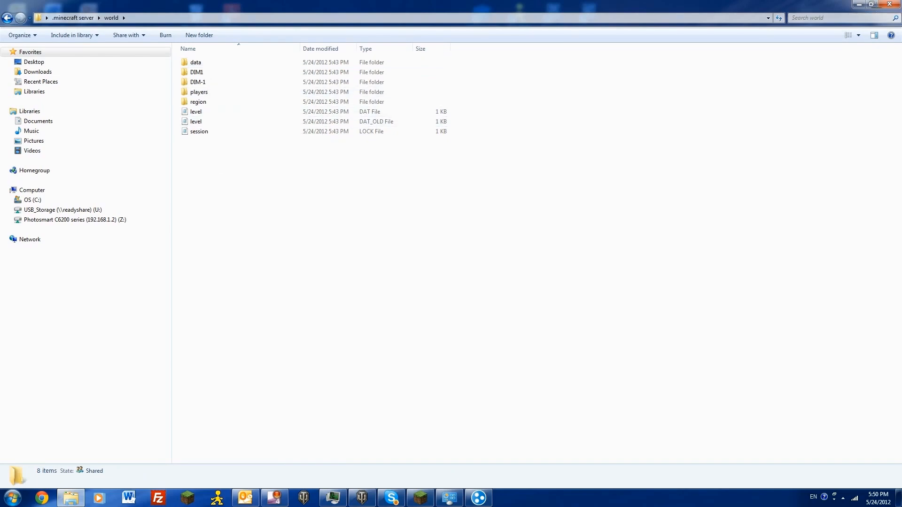
pyautogui.click(889, 4)
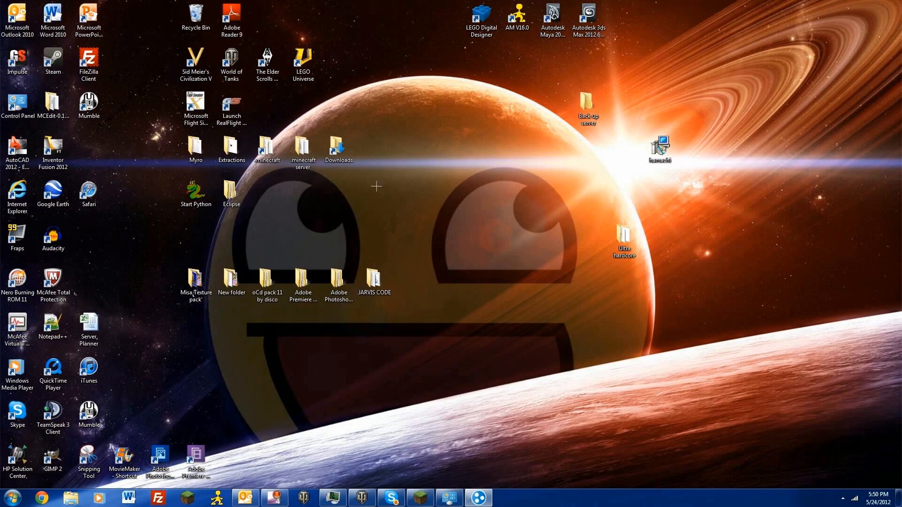
# Launch Minecraft_Server from the .minecraft server folder on the desktop and minimize its window once the server has started
pyautogui.doubleClick(311, 156)
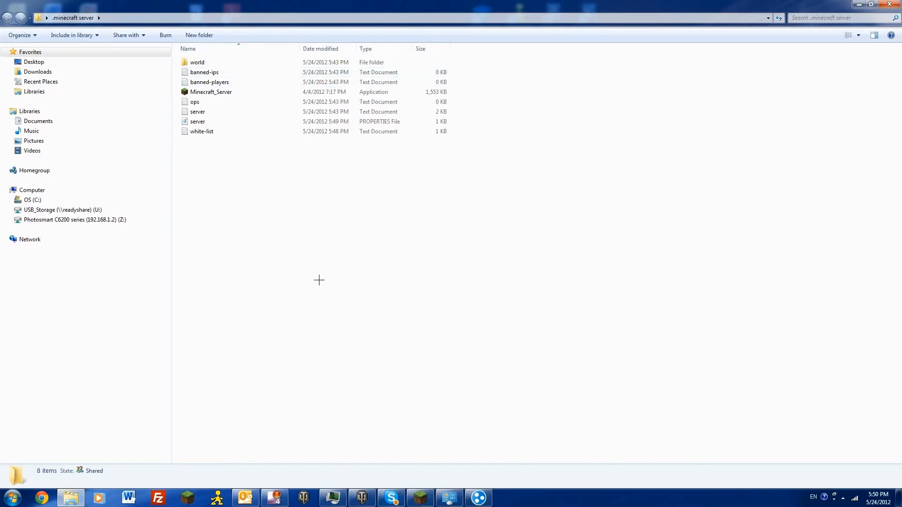
pyautogui.click(208, 96)
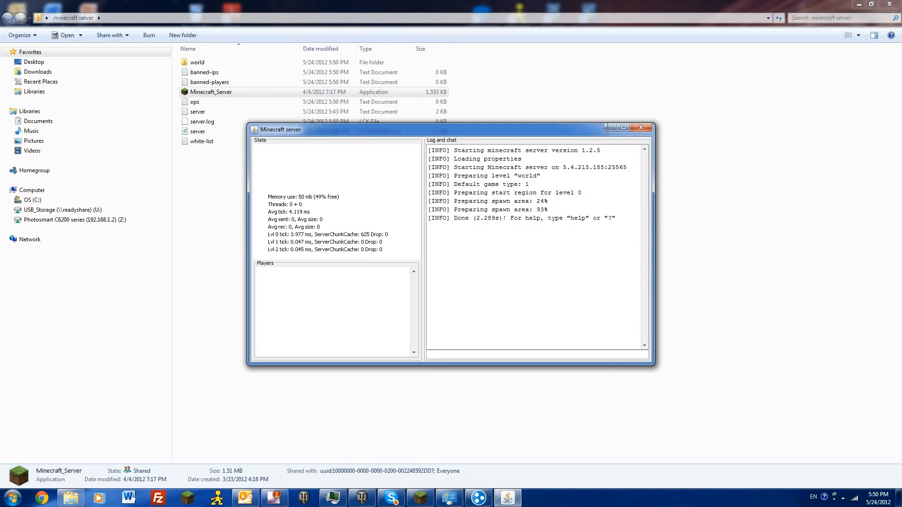
pyautogui.click(610, 128)
# Switch to the Minecraft game and open the multiplayer server list
pyautogui.click(422, 496)
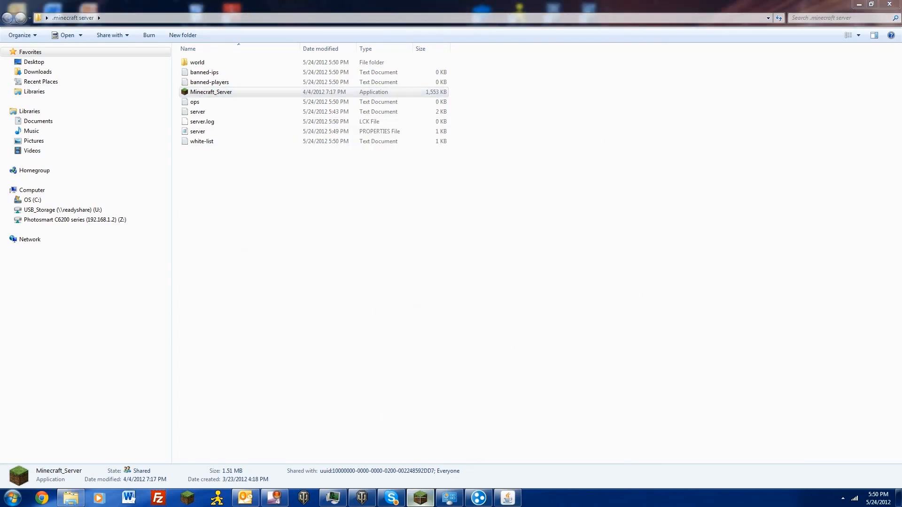
pyautogui.click(426, 207)
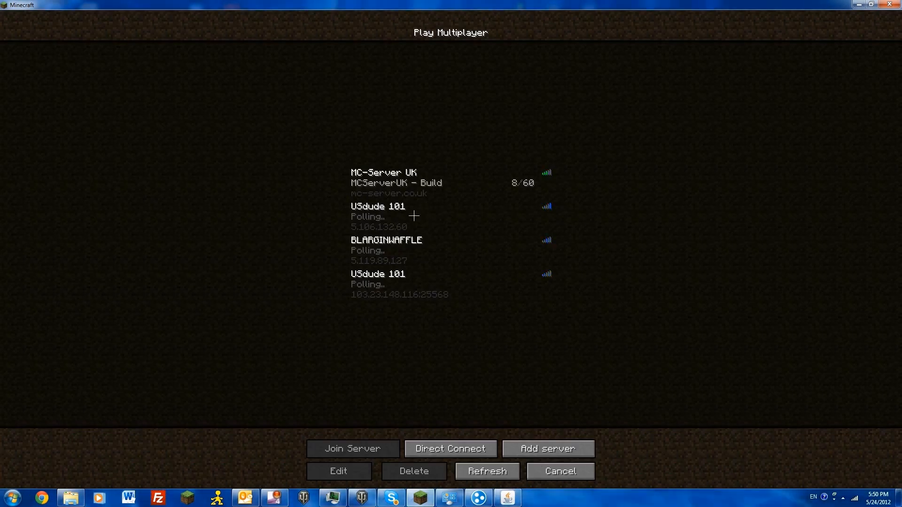
pyautogui.moveTo(339, 3); pyautogui.dragTo(285, 185)
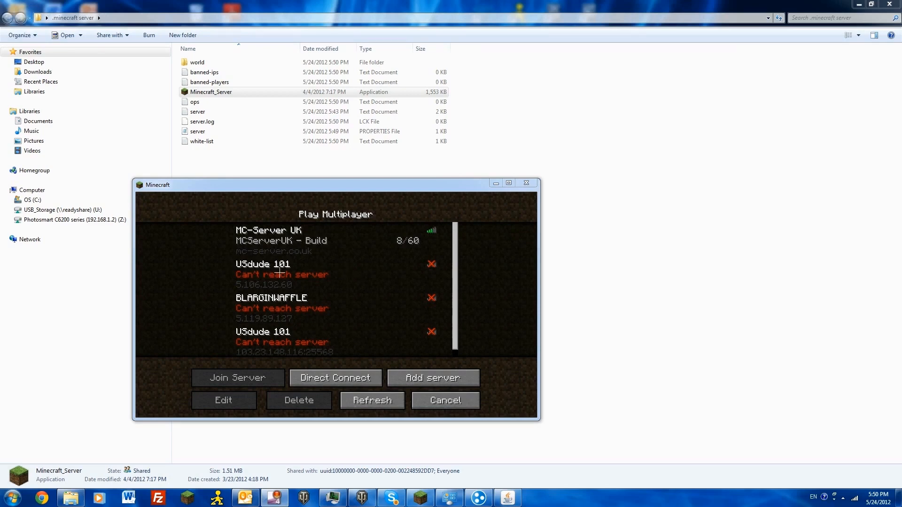
pyautogui.click(241, 278)
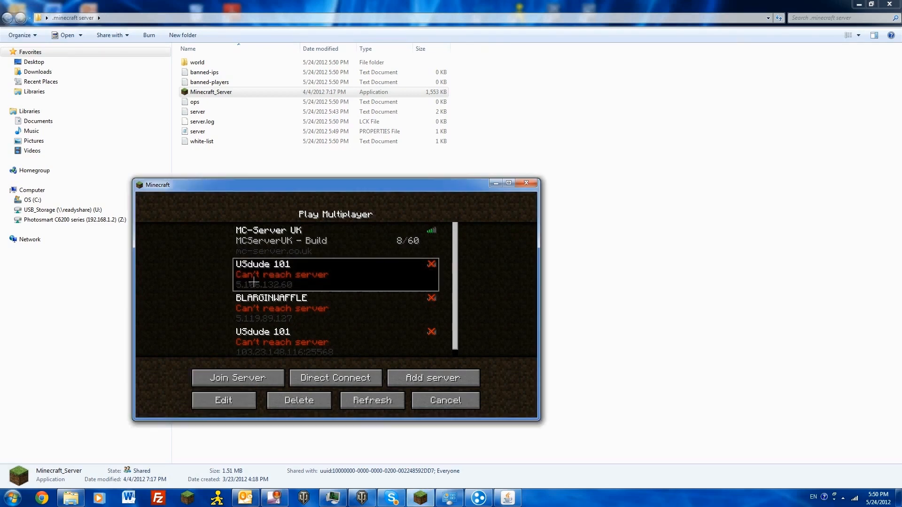
pyautogui.scroll(-1, 219, 345)
pyautogui.click(261, 343)
pyautogui.scroll(1, 363, 290)
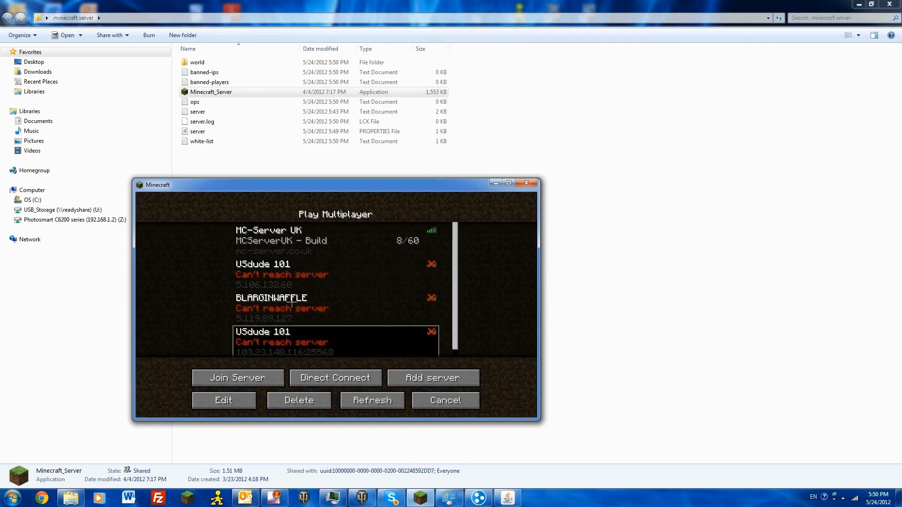
pyautogui.click(284, 280)
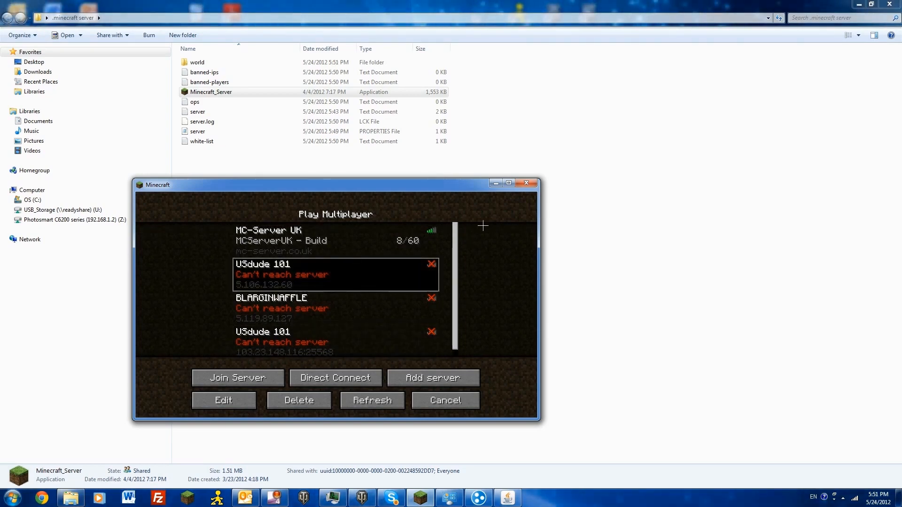
pyautogui.click(508, 183)
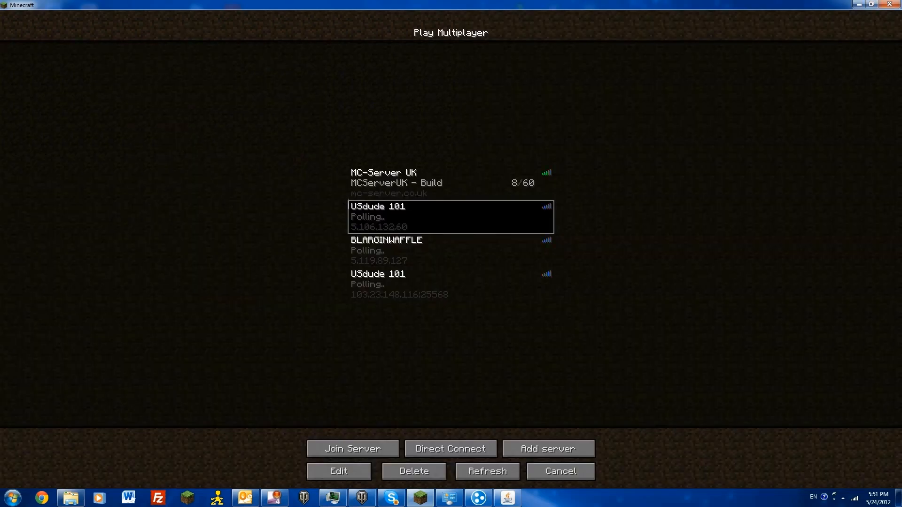
pyautogui.click(510, 179)
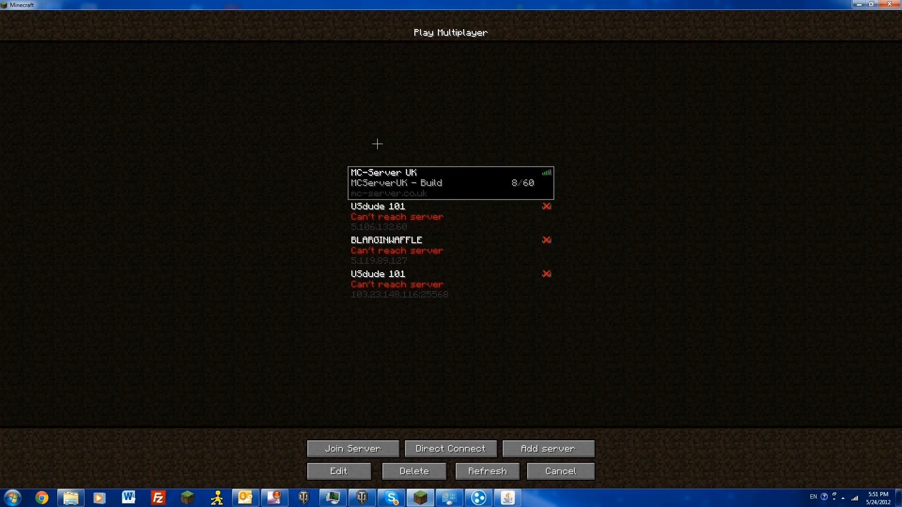
# Edit the USdude 101 server entry, replace its address with 5.4.215.185, save it, and maximize the game window
pyautogui.click(394, 225)
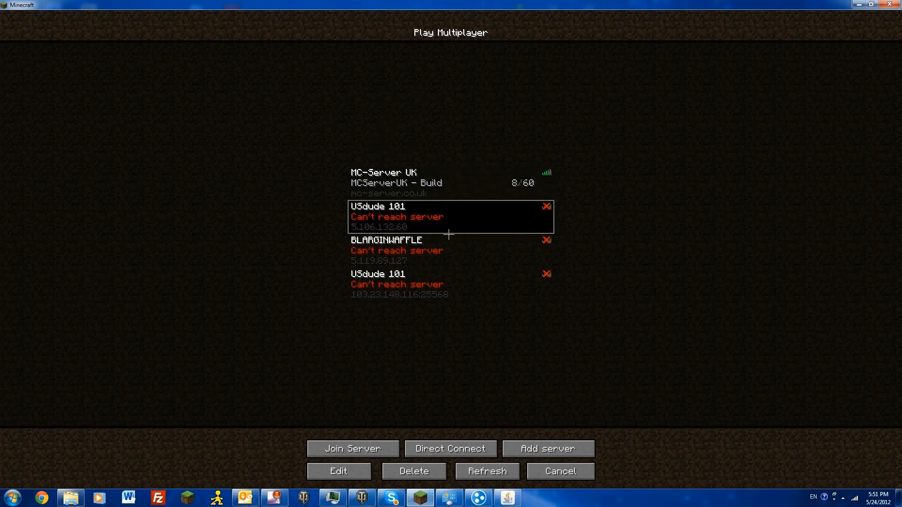
pyautogui.click(334, 465)
pyautogui.click(433, 128)
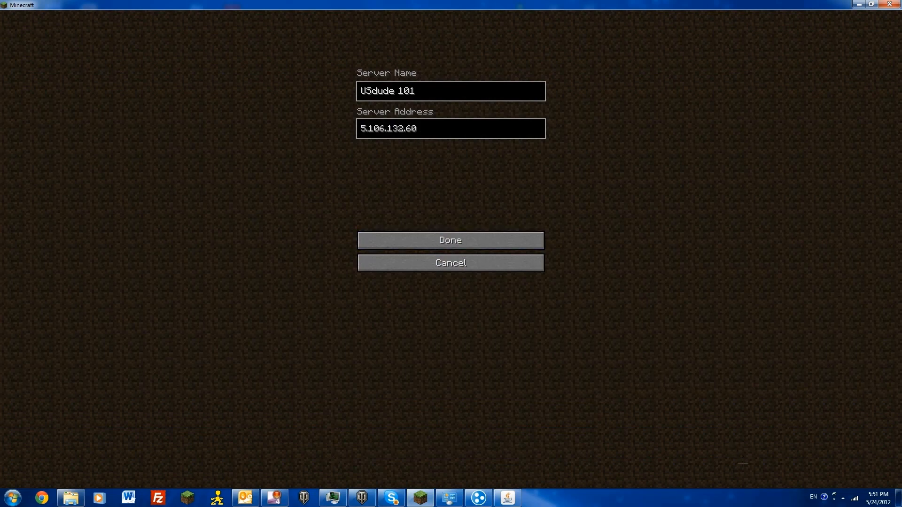
pyautogui.press('F11')
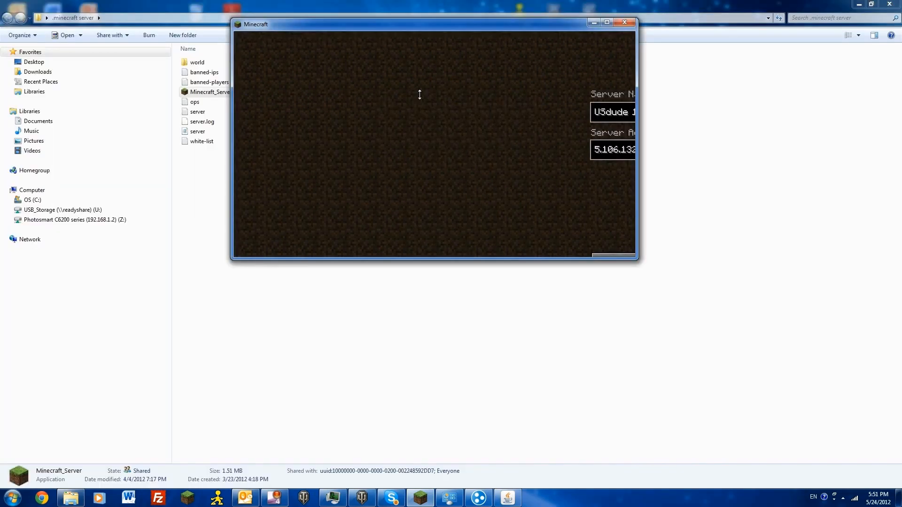
pyautogui.moveTo(410, 167); pyautogui.dragTo(373, 152)
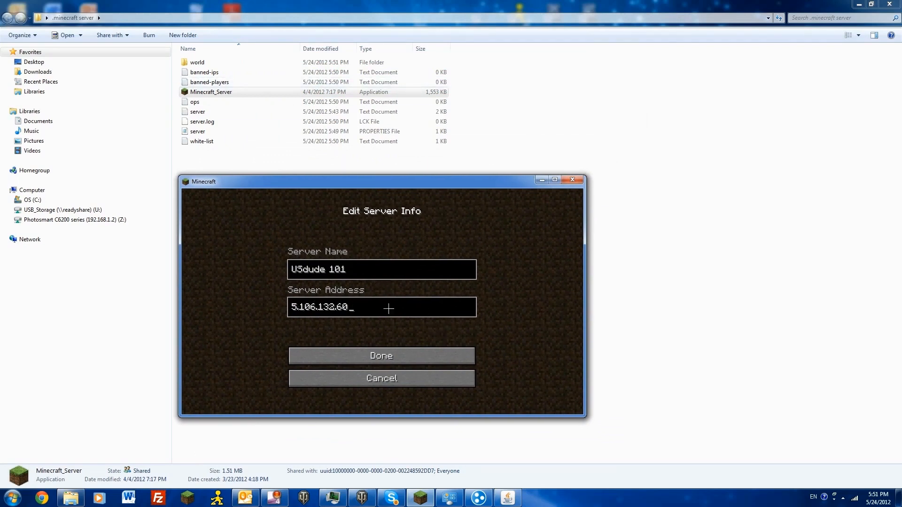
pyautogui.hotkey('ctrl', 'a')
pyautogui.press('BackSpace')
pyautogui.write('5.4.215.185')
pyautogui.click(381, 349)
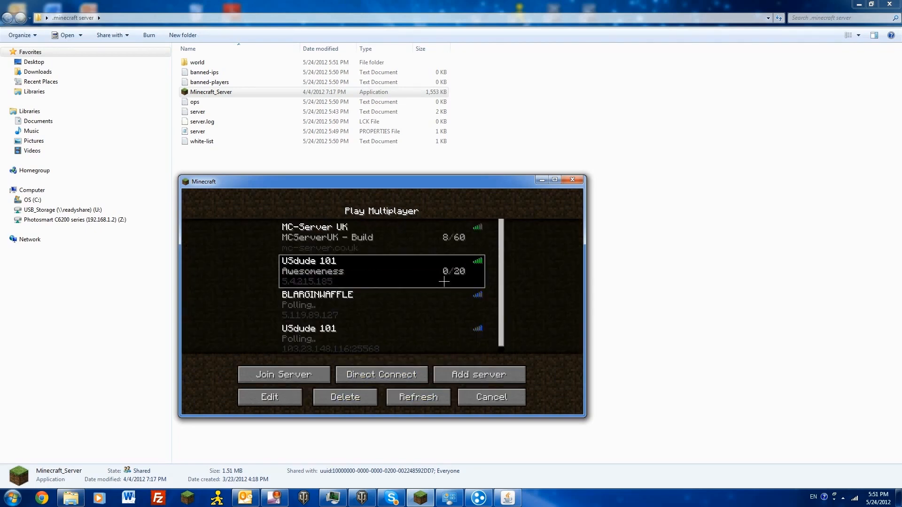
pyautogui.click(555, 180)
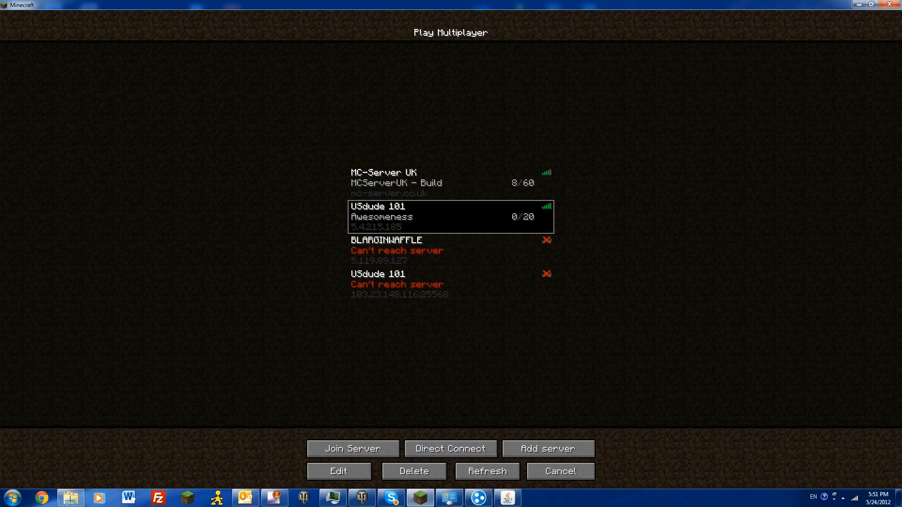
# Open the server properties file from the .minecraft server folder, check the motd value, and minimize the file
pyautogui.click(71, 498)
pyautogui.doubleClick(227, 132)
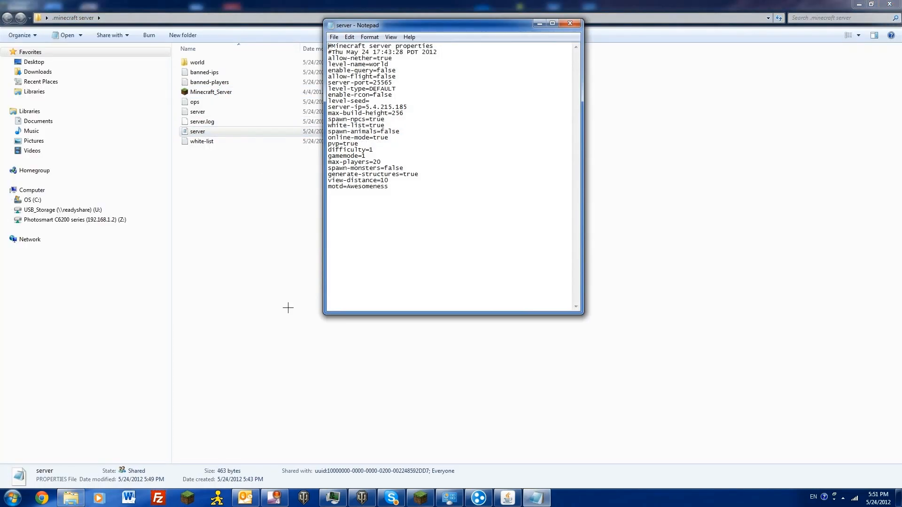
pyautogui.moveTo(390, 187); pyautogui.dragTo(351, 188)
pyautogui.click(539, 23)
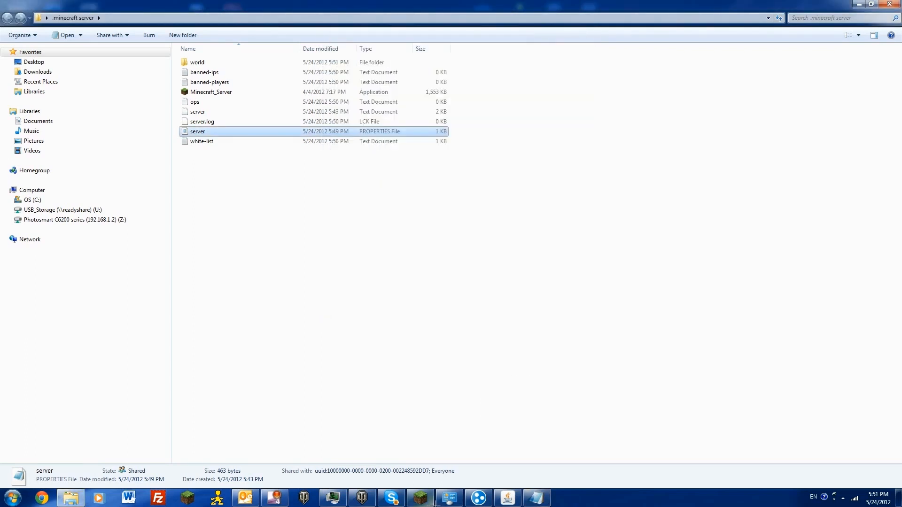
# Try to join the USdude 101 server in Minecraft, and close the server properties file
pyautogui.click(431, 500)
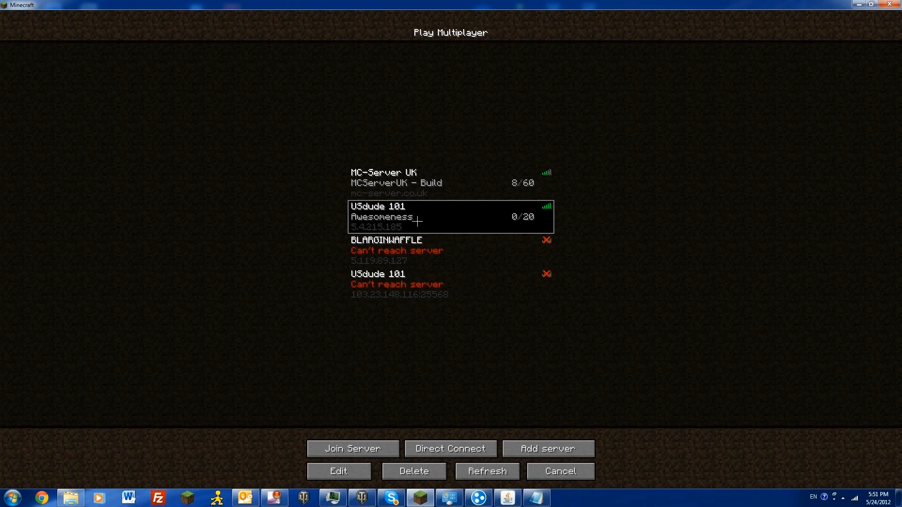
pyautogui.click(366, 452)
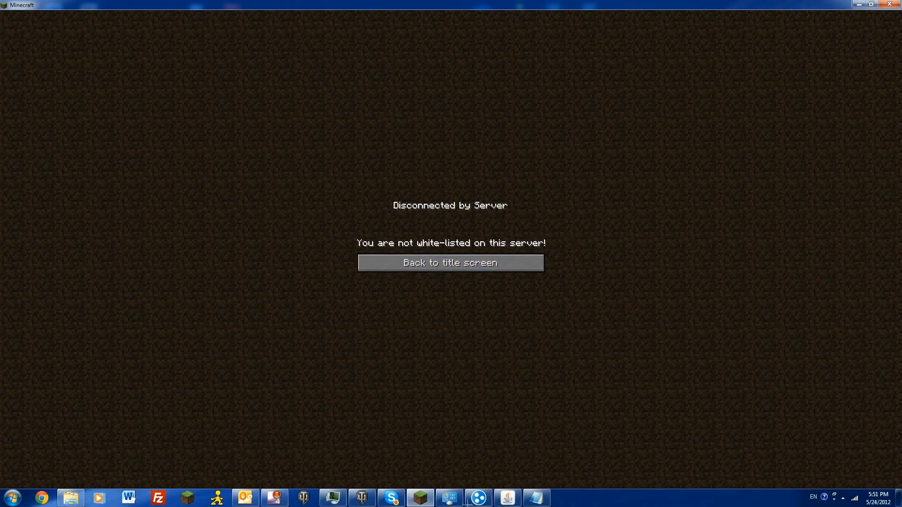
pyautogui.click(527, 502)
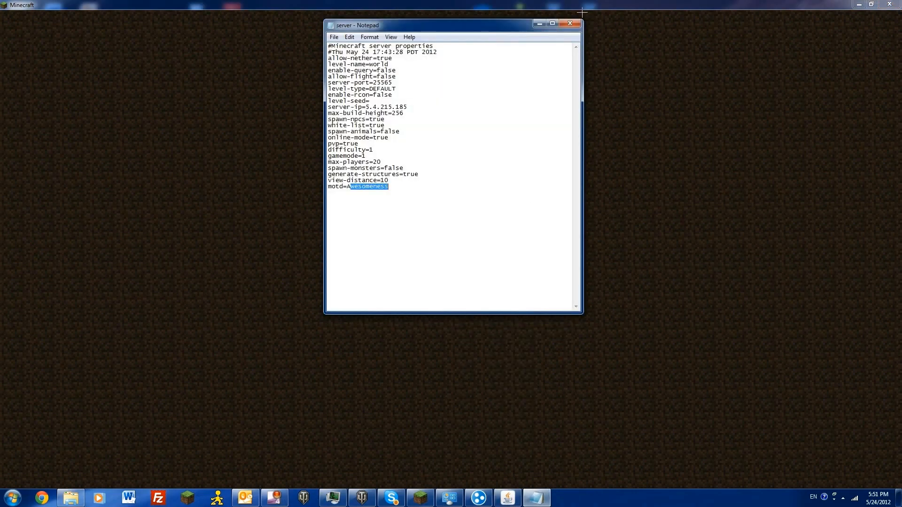
pyautogui.click(570, 23)
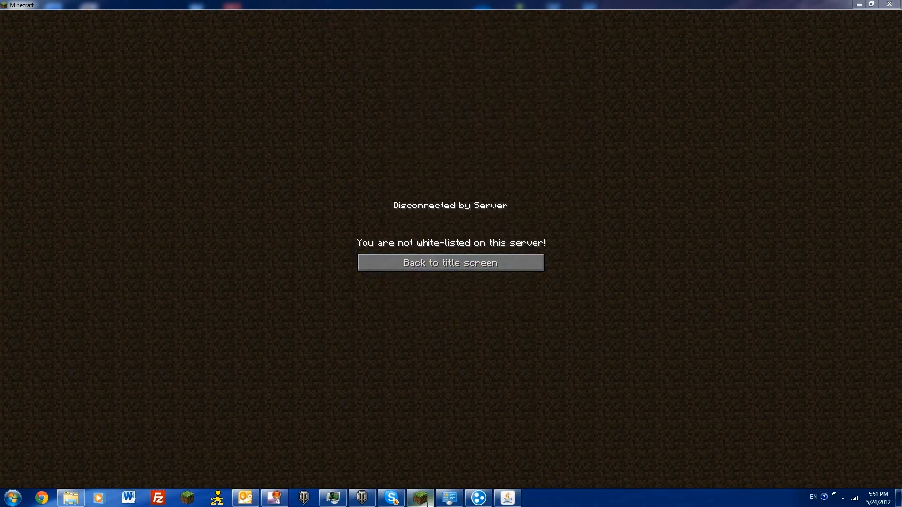
pyautogui.moveTo(450, 499)
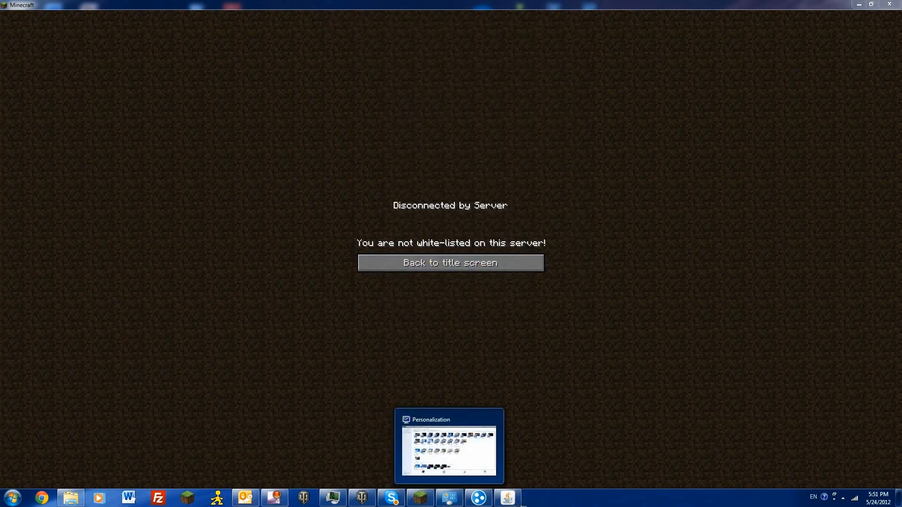
pyautogui.click(71, 498)
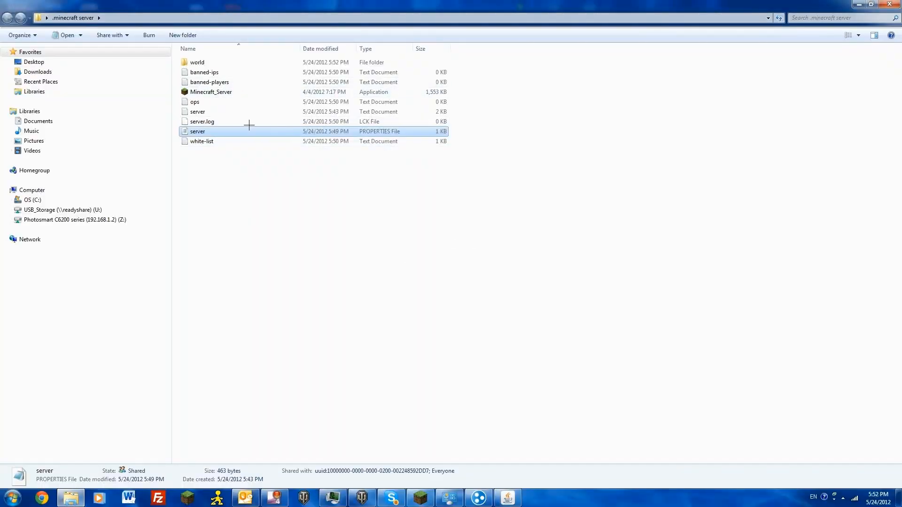
pyautogui.doubleClick(205, 143)
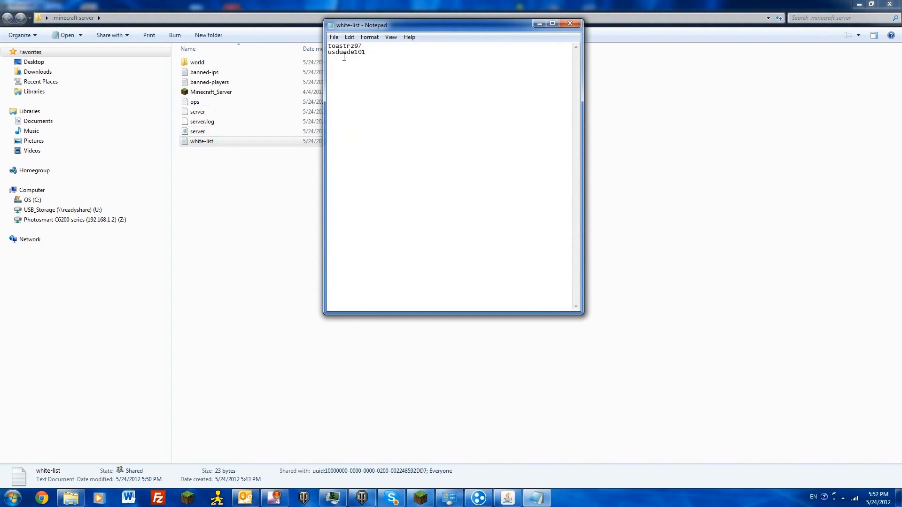
pyautogui.press('BackSpace')
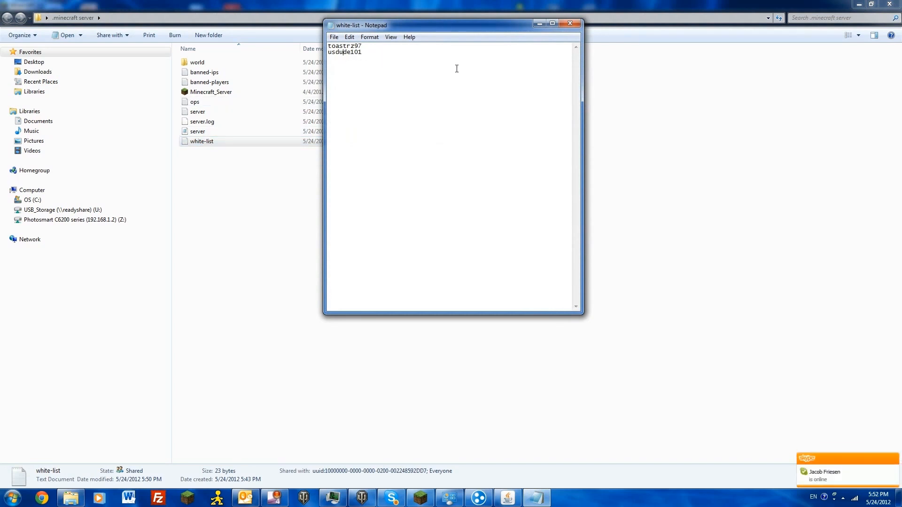
pyautogui.click(570, 23)
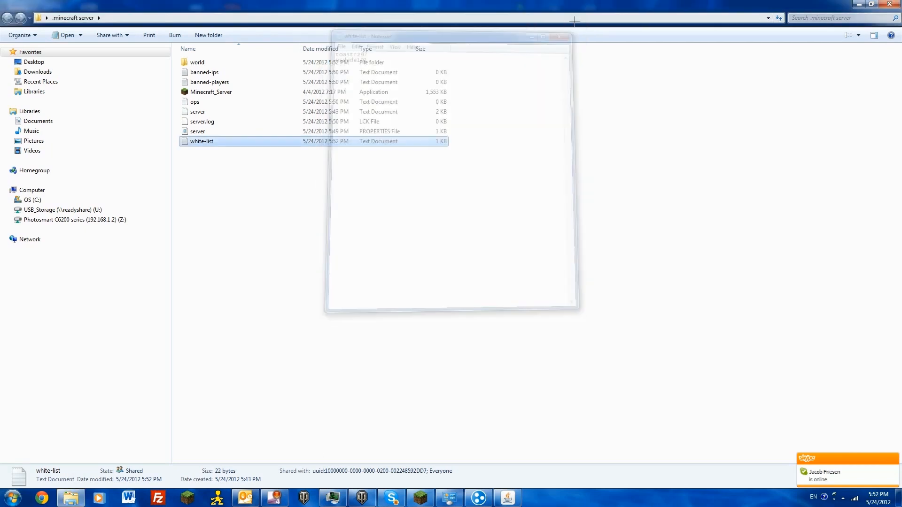
# Shut down the running server with the stop command in its console and relaunch Minecraft_Server from the folder
pyautogui.click(505, 499)
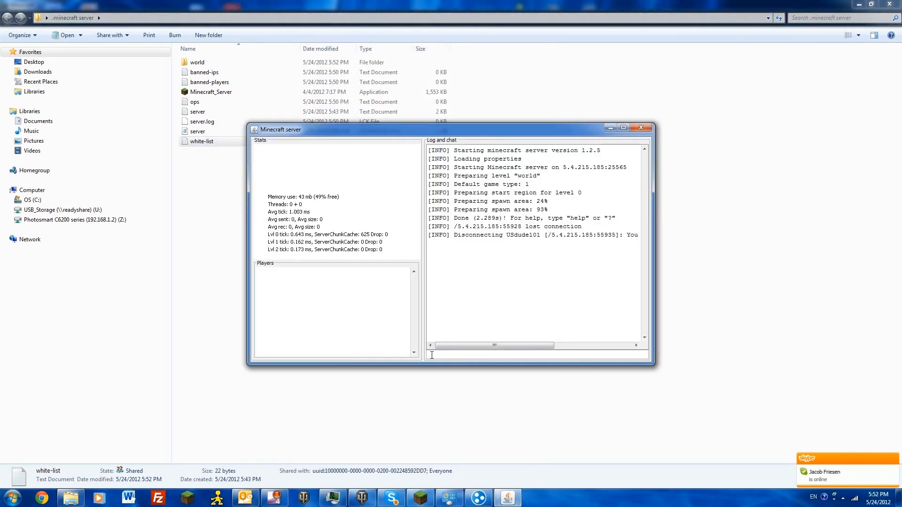
pyautogui.write('stop')
pyautogui.press('Return')
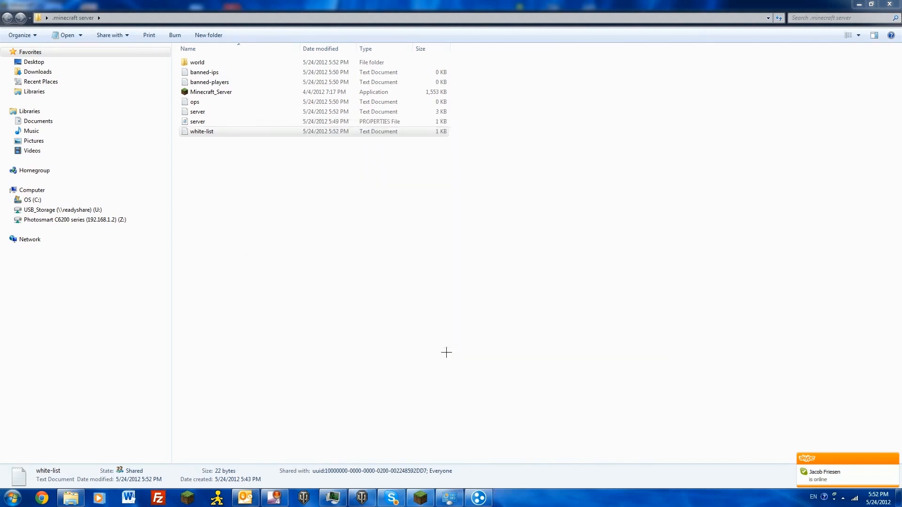
pyautogui.click(219, 93)
# Switch back to Minecraft, return to the multiplayer server list, and join the USdude 101 server
pyautogui.click(859, 4)
pyautogui.click(450, 262)
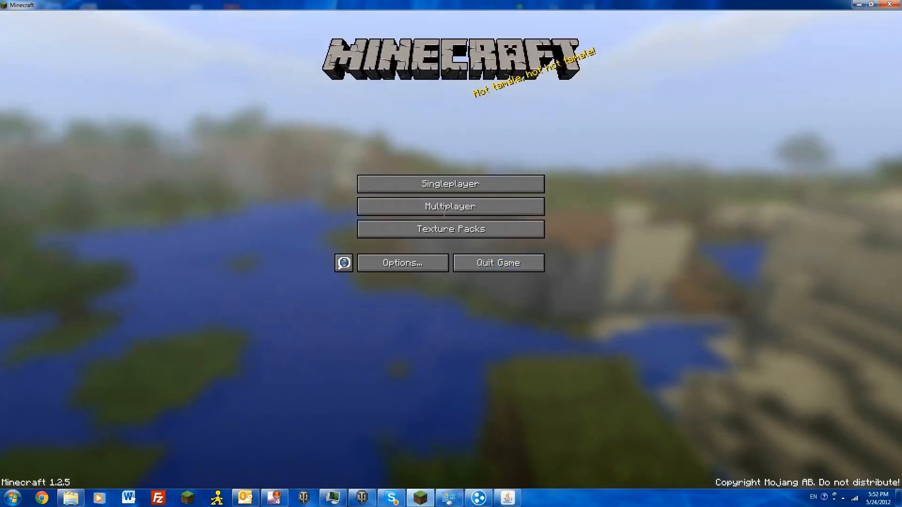
pyautogui.click(444, 206)
pyautogui.click(479, 209)
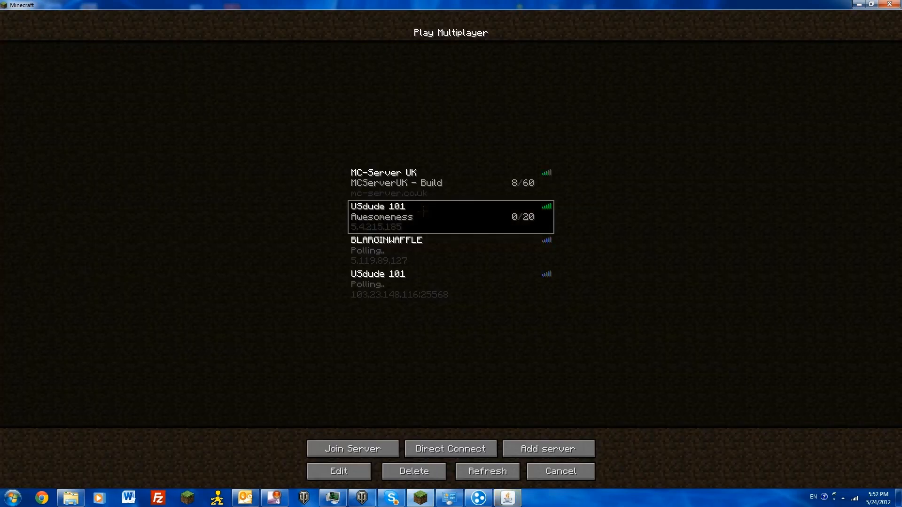
pyautogui.click(479, 210)
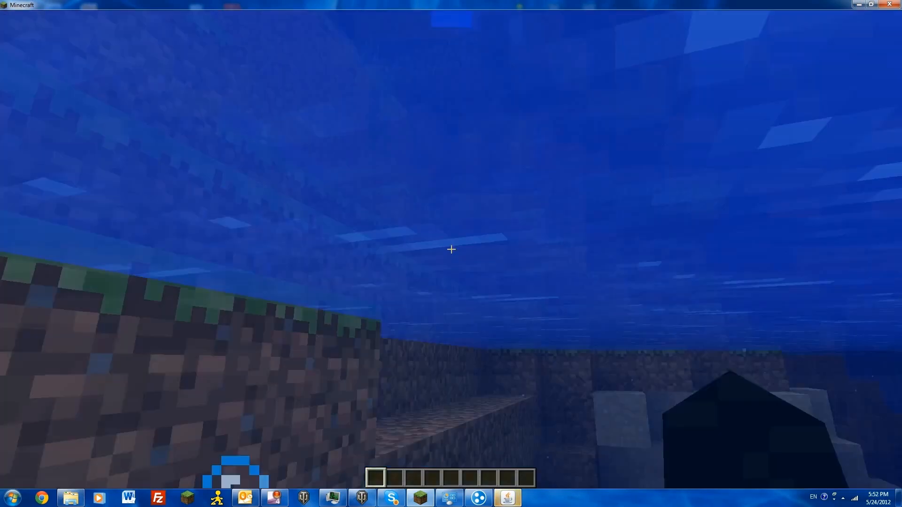
# Explore the server world by flying over the jungle, beach and water around the spawn area
pyautogui.press('space')
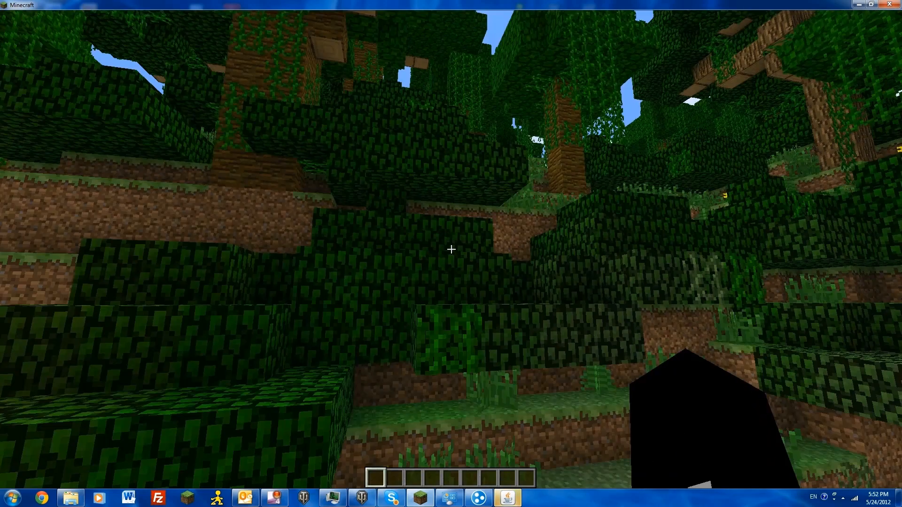
pyautogui.press('w')
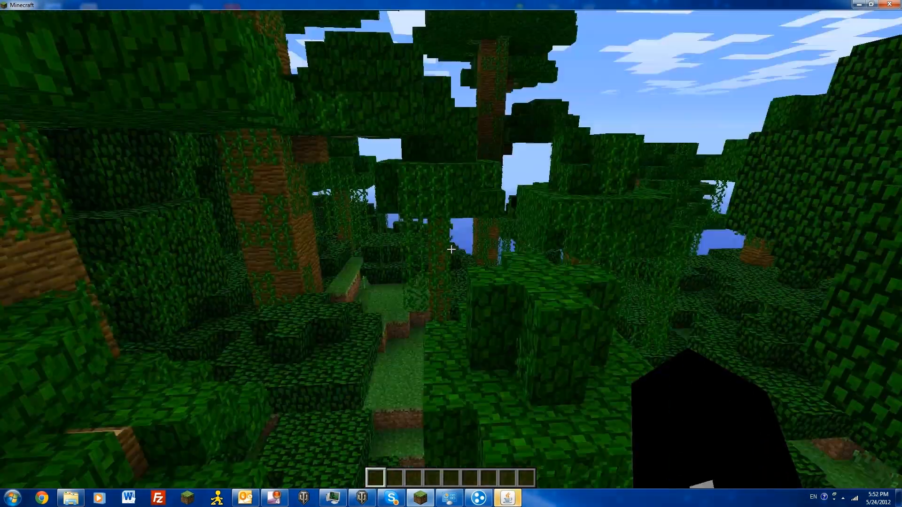
pyautogui.press('space')
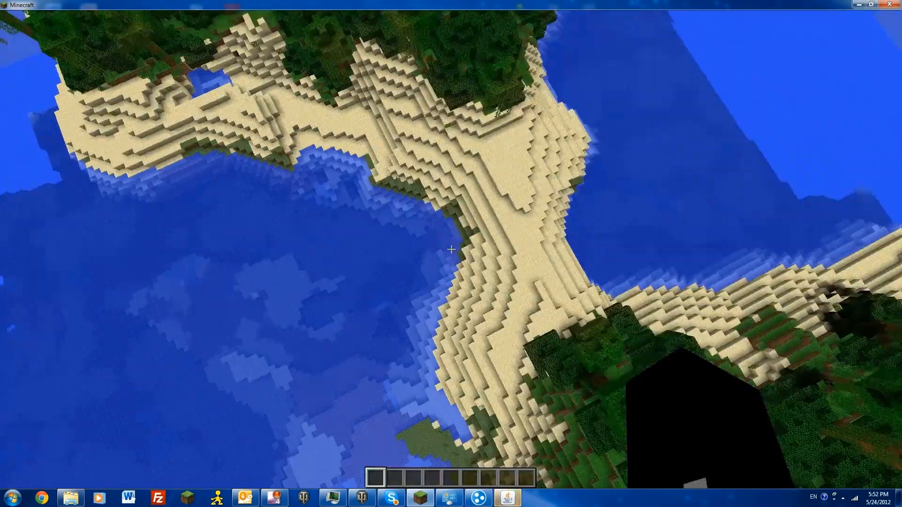
pyautogui.press('e')
pyautogui.press('e')
pyautogui.press('Escape')
pyautogui.press('Escape')
pyautogui.press('Escape')
pyautogui.press('Escape')
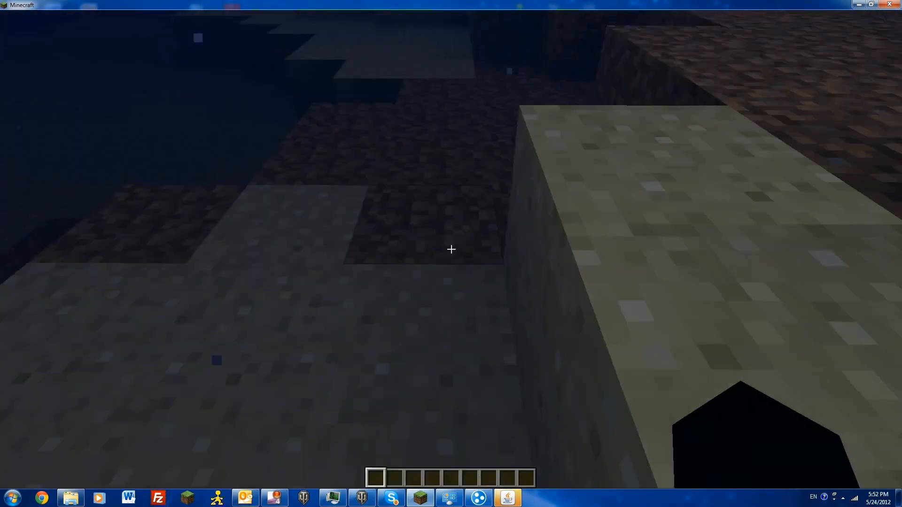
pyautogui.press('space')
pyautogui.press('space')
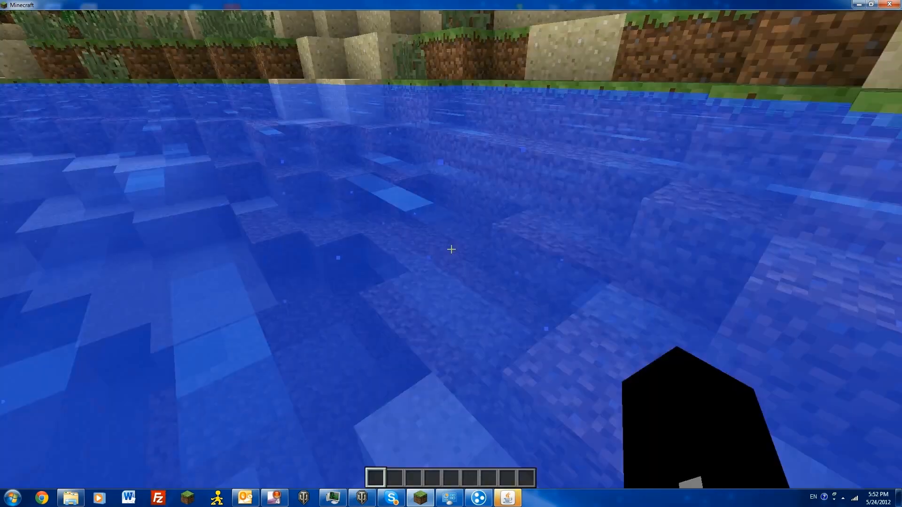
# Pause the game to open the Windows volume control, and resume playing
pyautogui.press('Escape')
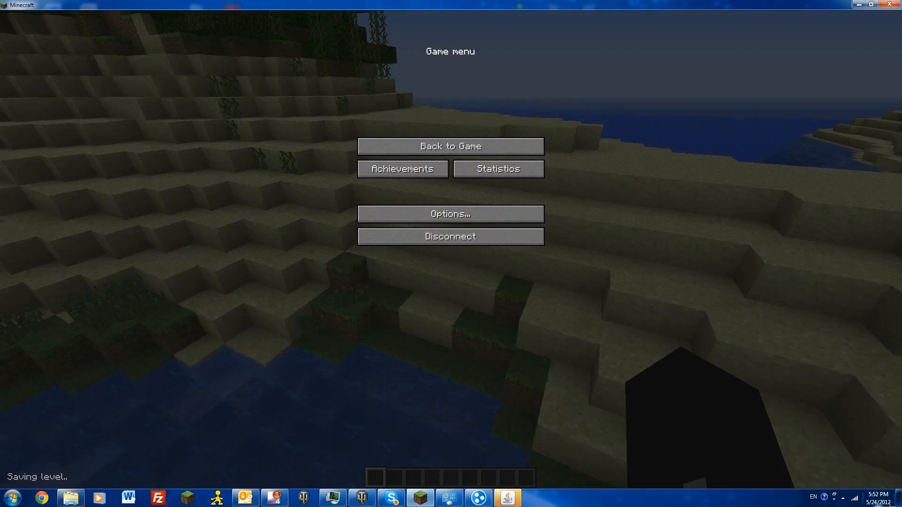
pyautogui.click(844, 498)
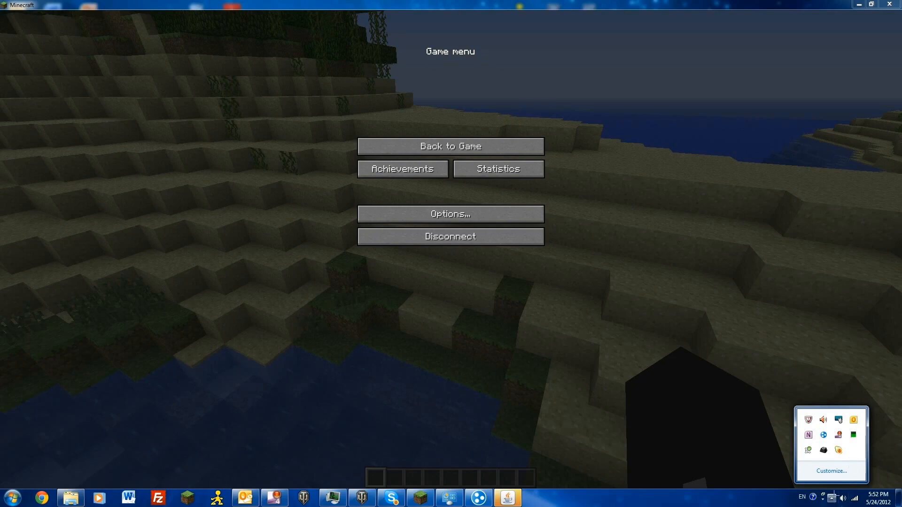
pyautogui.click(843, 498)
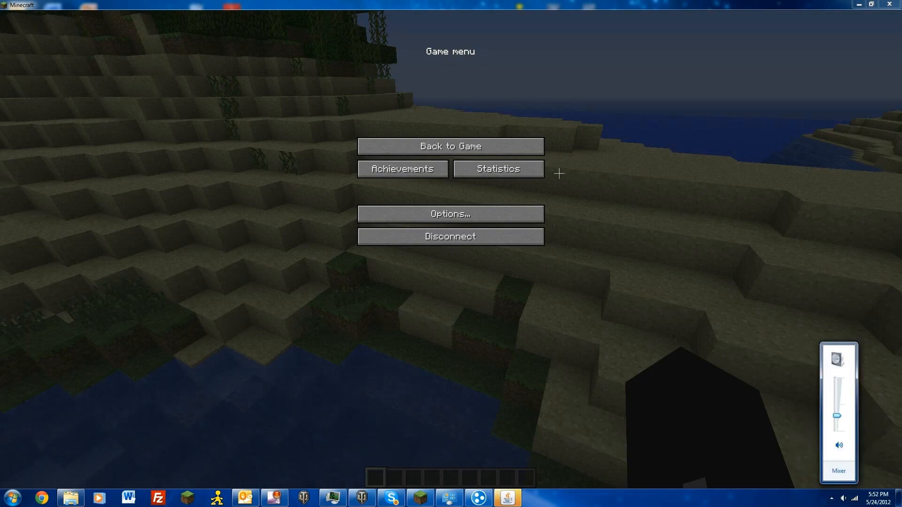
pyautogui.click(451, 146)
pyautogui.click(451, 147)
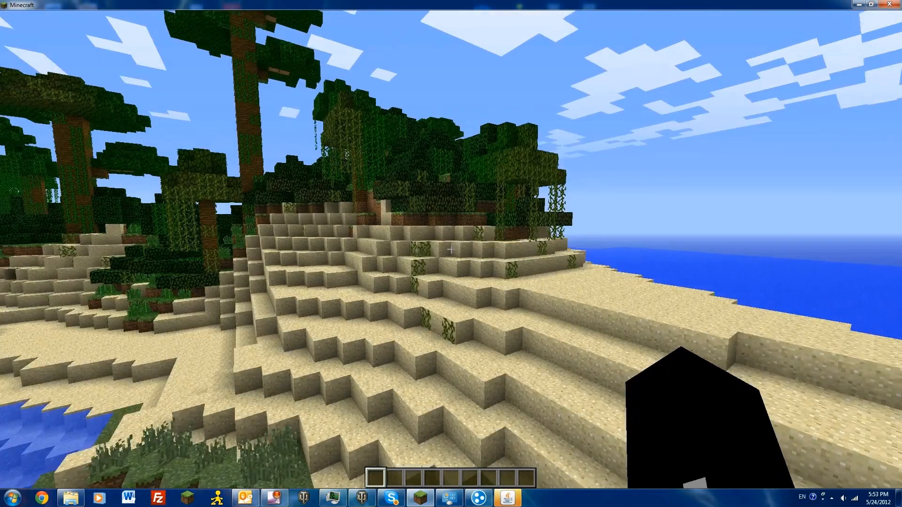
# Fly up above the jungle and look at the creative item selection and the game menu
pyautogui.press('w')
pyautogui.press('space')
pyautogui.press('e')
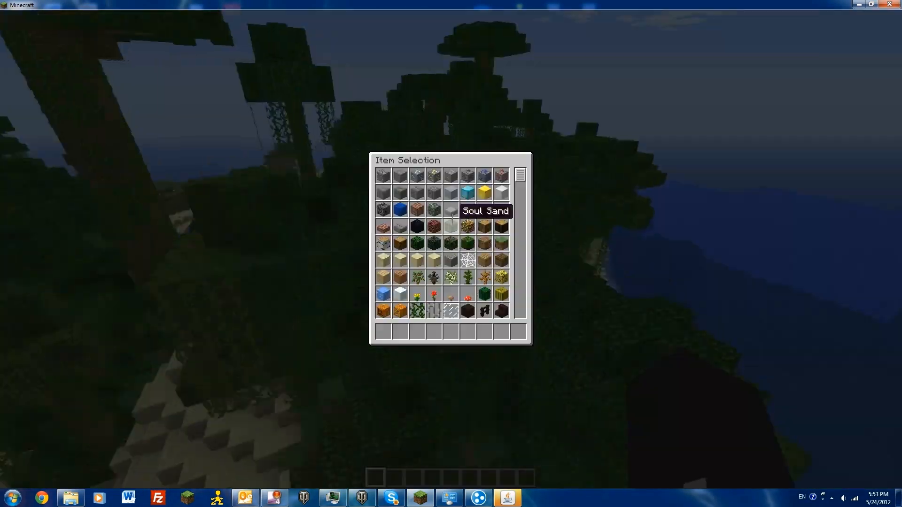
pyautogui.press('e')
pyautogui.press('Escape')
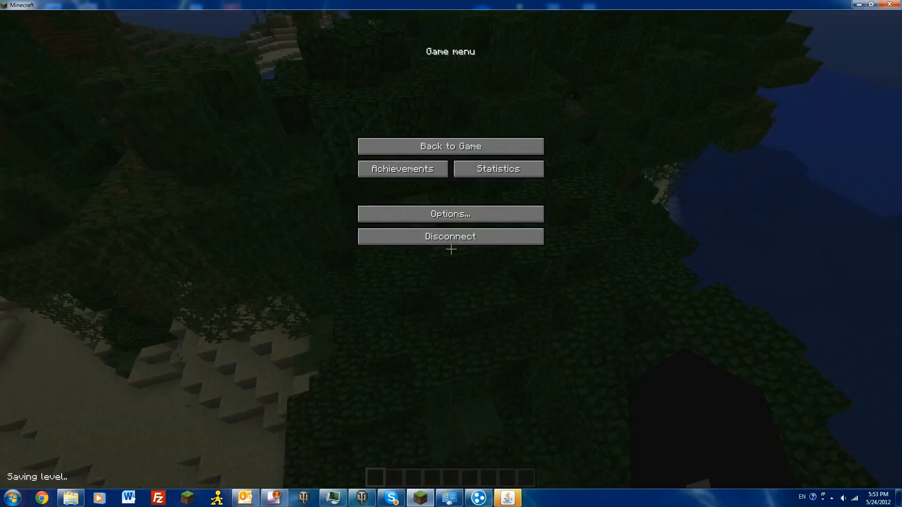
pyautogui.press('Escape')
# Put an iron shovel from the creative item selection into the fifth hotbar slot
pyautogui.press('e')
pyautogui.scroll(-3, 478, 231)
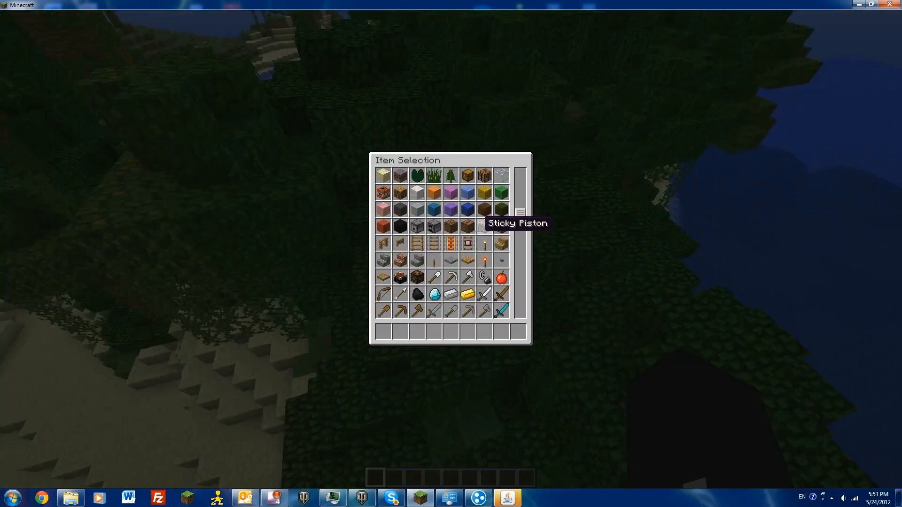
pyautogui.click(433, 278)
pyautogui.click(451, 331)
pyautogui.press('e')
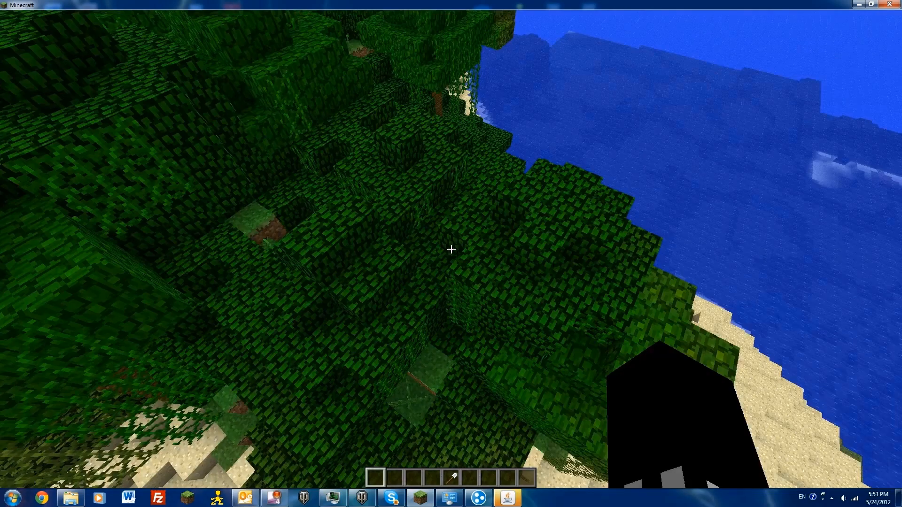
# Equip the iron shovel from the fifth hotbar slot and break several jungle leaf blocks with it
pyautogui.press('5')
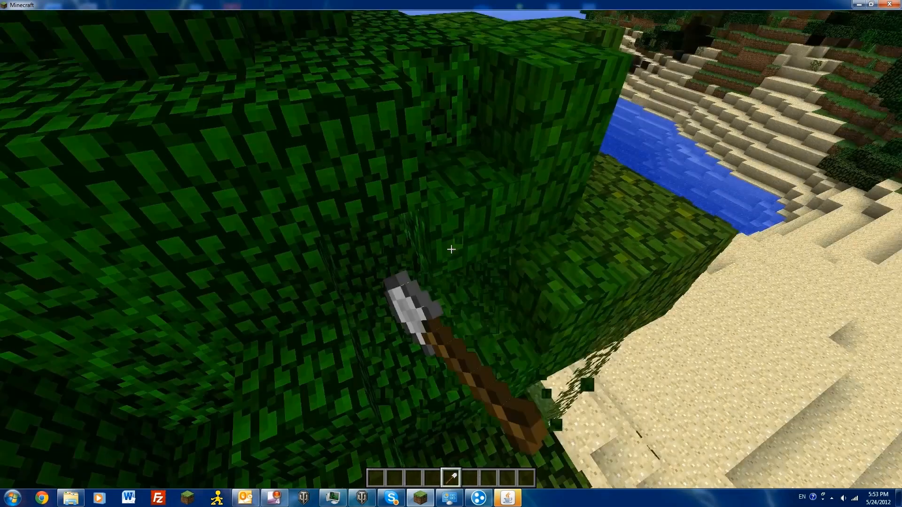
pyautogui.click(451, 249)
pyautogui.click(451, 249)
pyautogui.click(451, 249)
pyautogui.click(451, 249)
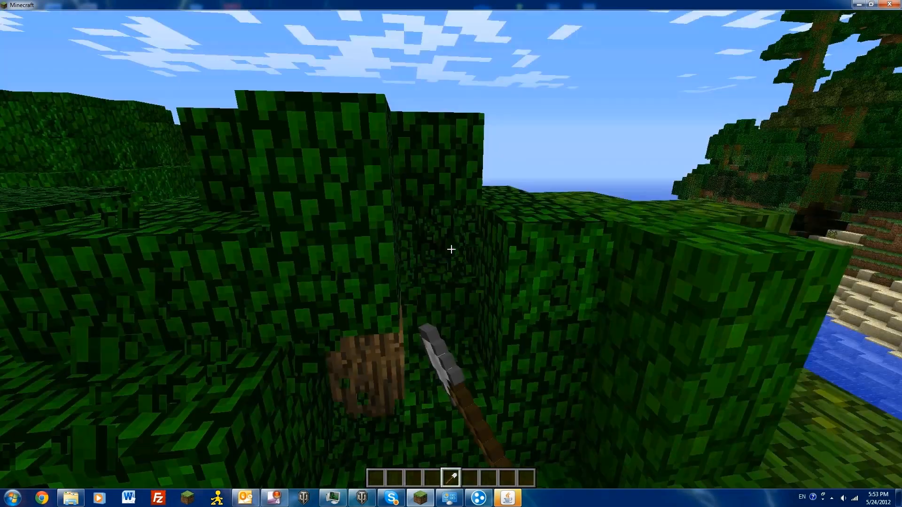
# Disconnect from the server and check the Minecraft server window's log, moving the window clear of the title menu
pyautogui.press('Escape')
pyautogui.click(451, 235)
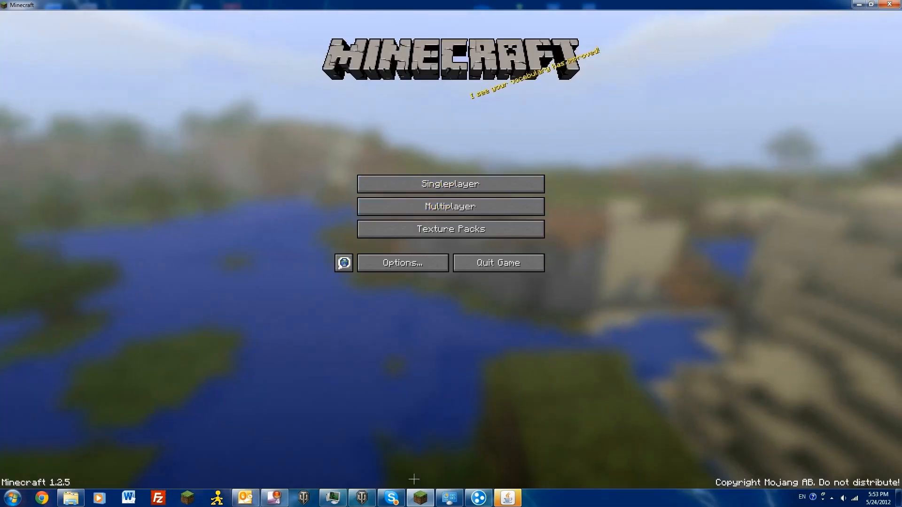
pyautogui.click(507, 498)
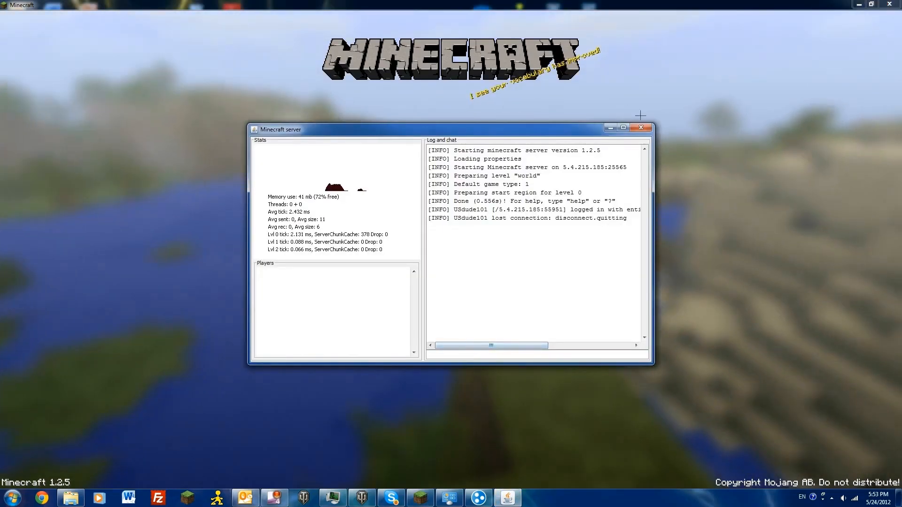
pyautogui.moveTo(562, 129); pyautogui.dragTo(506, 295)
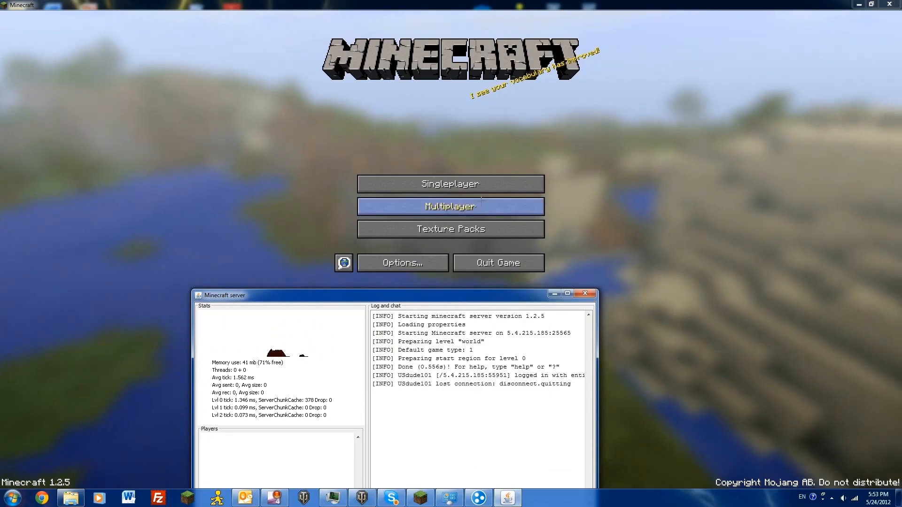
# Rejoin the multiplayer server and break some jungle leaves by hand
pyautogui.click(481, 201)
pyautogui.click(479, 207)
pyautogui.click(480, 207)
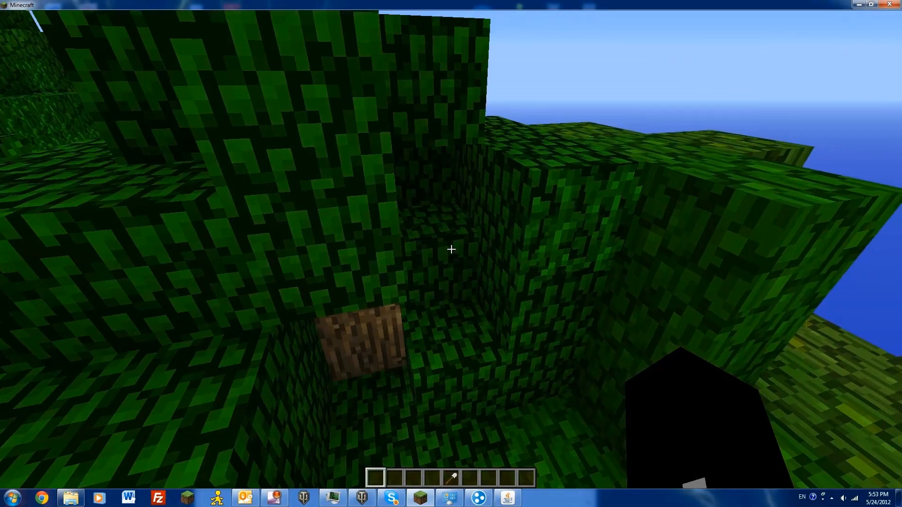
pyautogui.click(451, 250)
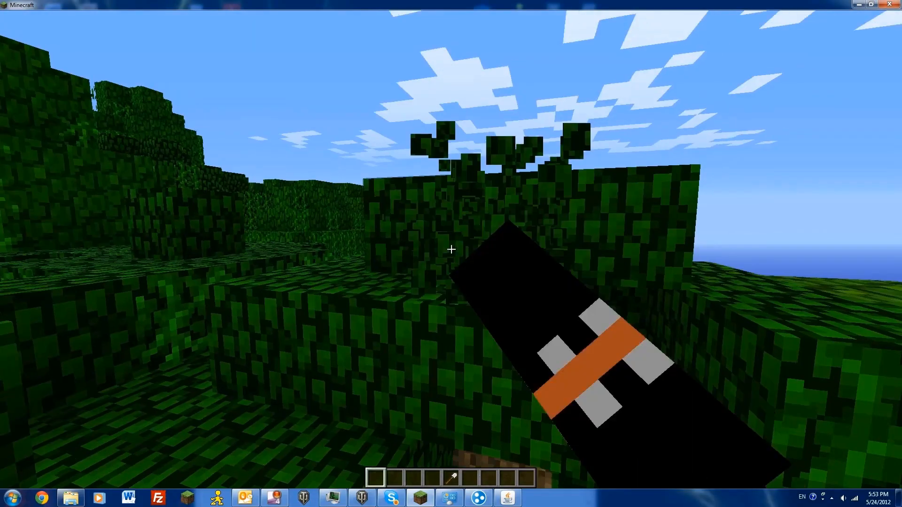
pyautogui.click(451, 250)
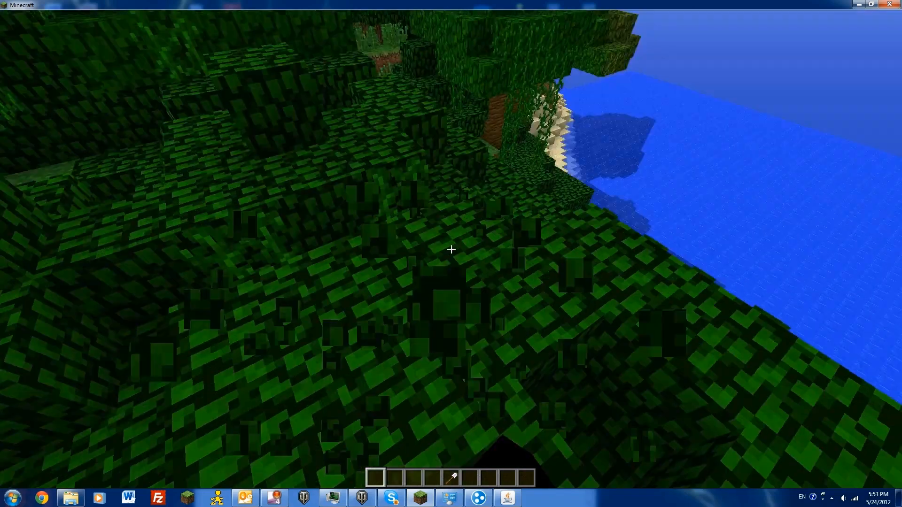
# Pause the game to check the player list and log in the Minecraft server window, and resume playing
pyautogui.press('Escape')
pyautogui.click(507, 498)
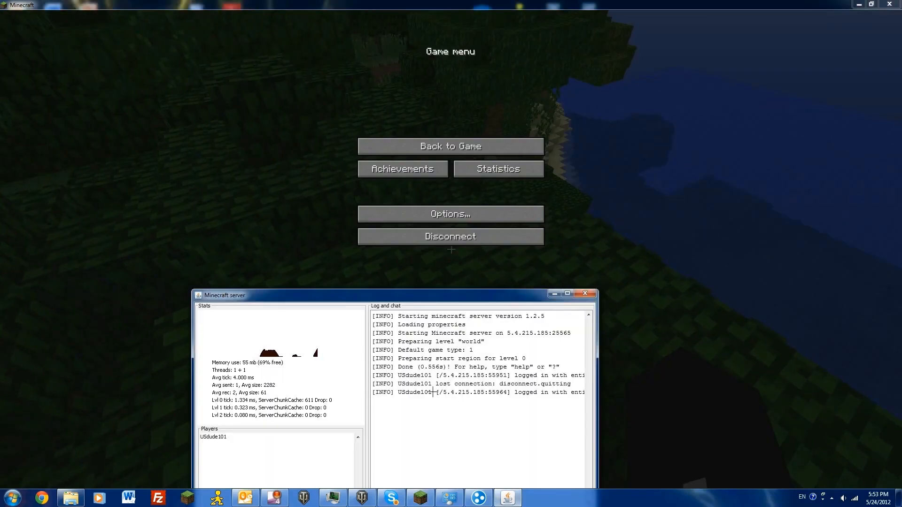
pyautogui.moveTo(429, 296); pyautogui.dragTo(361, 268)
pyautogui.click(404, 146)
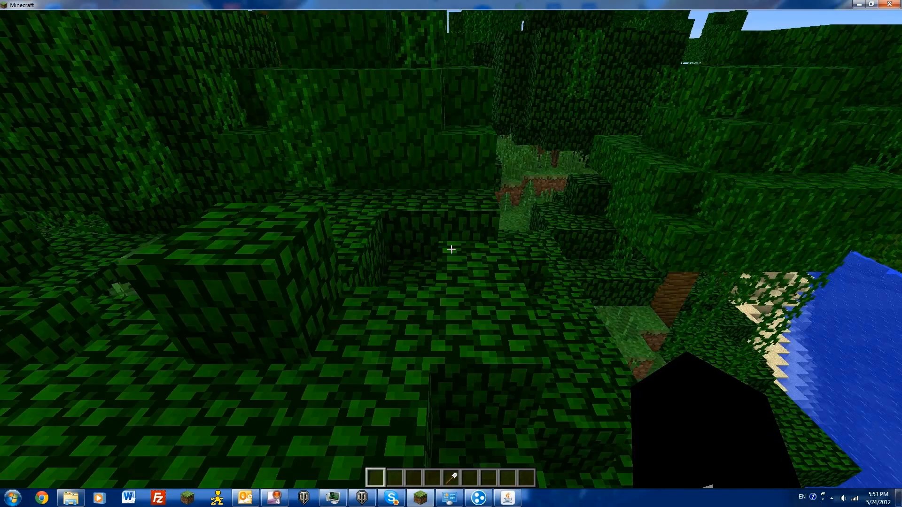
# Move across the jungle canopy and try to set the world time to 0 with a chat command
pyautogui.press('w')
pyautogui.press('d')
pyautogui.press('t')
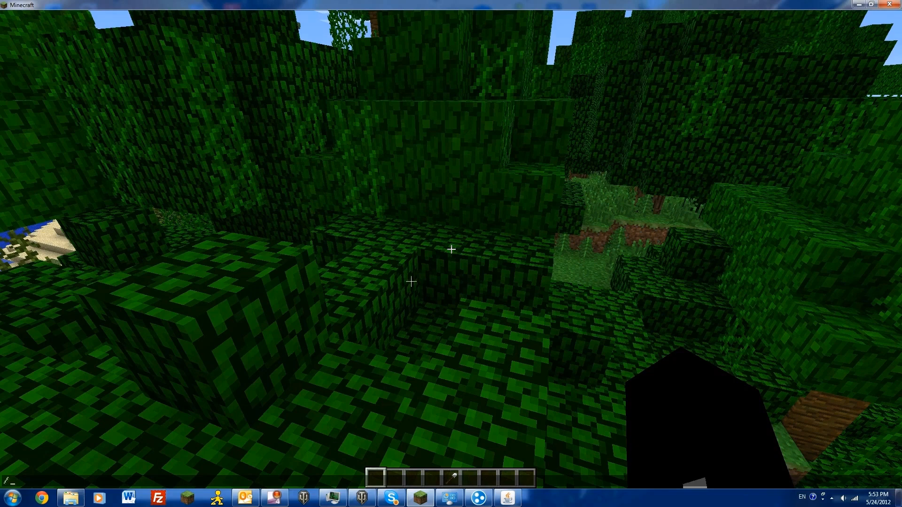
pyautogui.write('0')
pyautogui.press('Return')
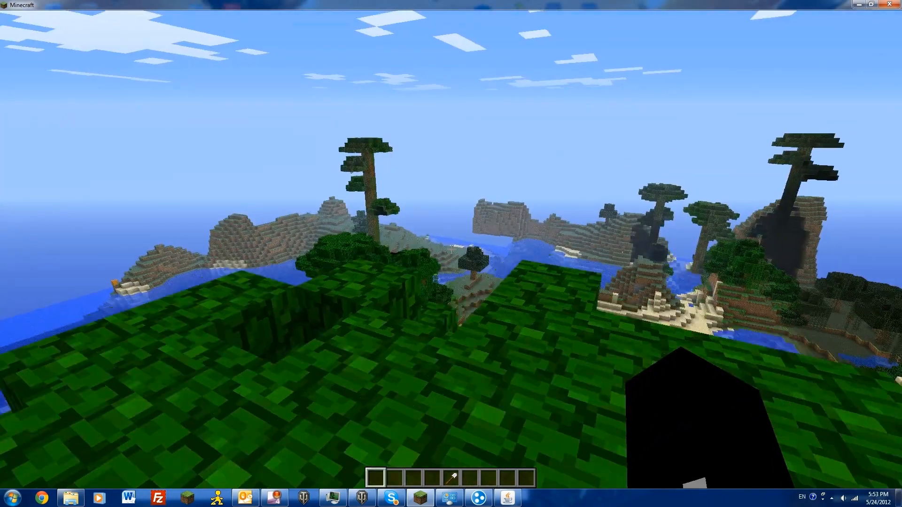
# Try to set the world time to 12000 with the /time set command
pyautogui.press('/')
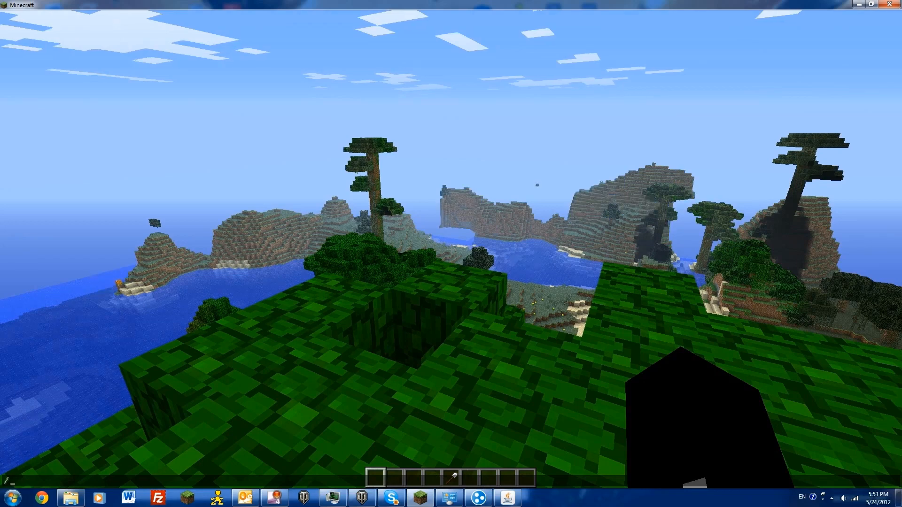
pyautogui.write('time set 12')
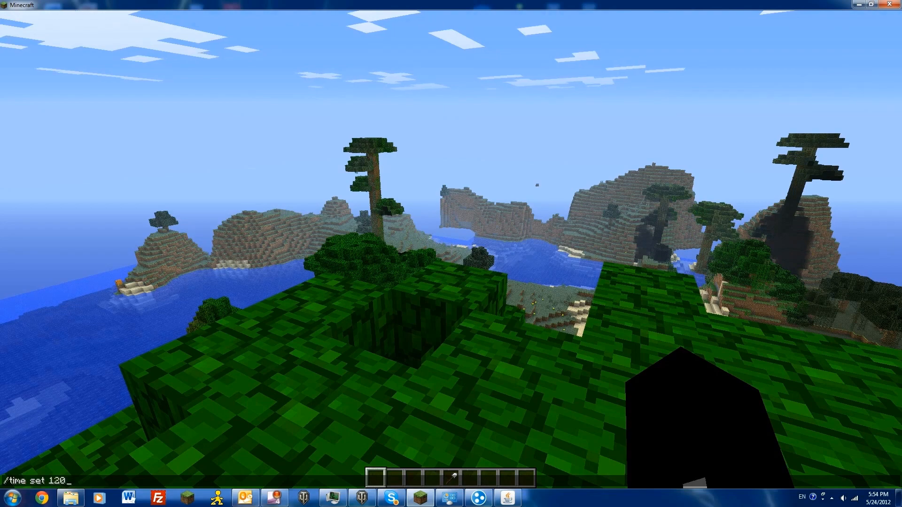
pyautogui.write('0')
pyautogui.press('Return')
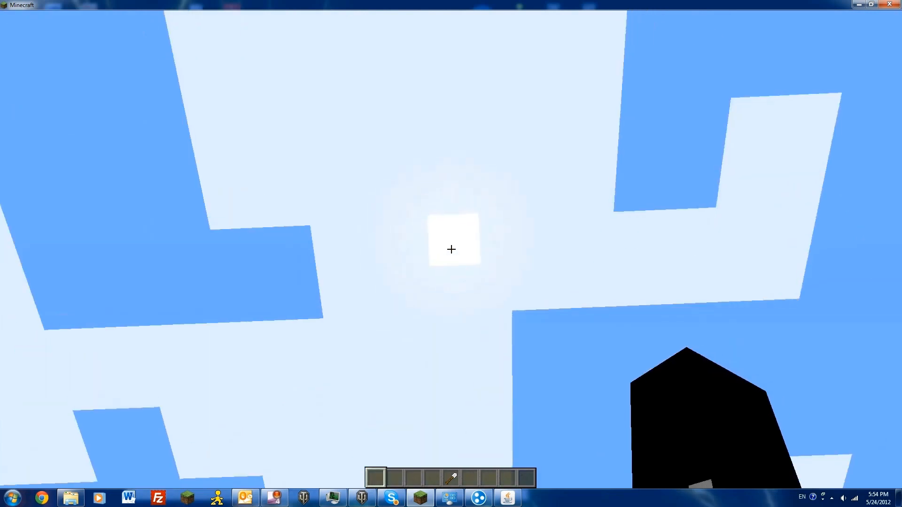
# Try once more to set the world time to 0 with /time set, and pause the game
pyautogui.press('t')
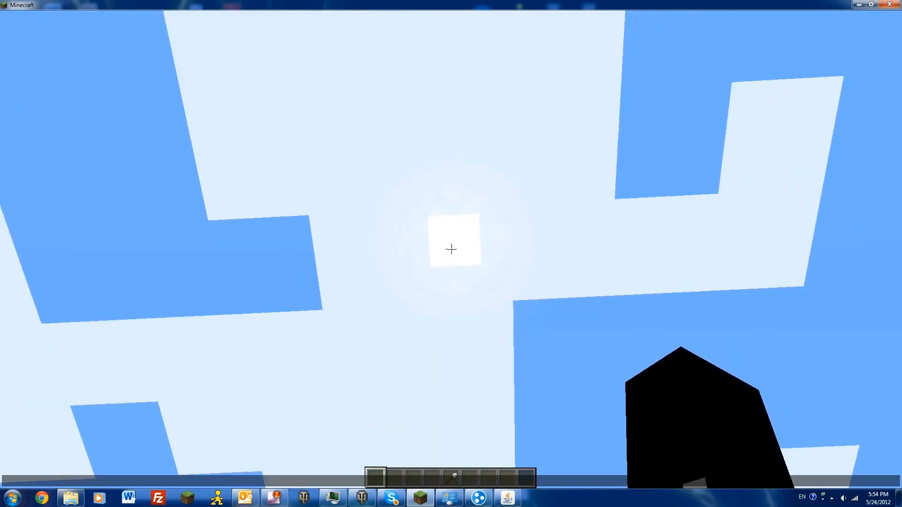
pyautogui.write('/time set')
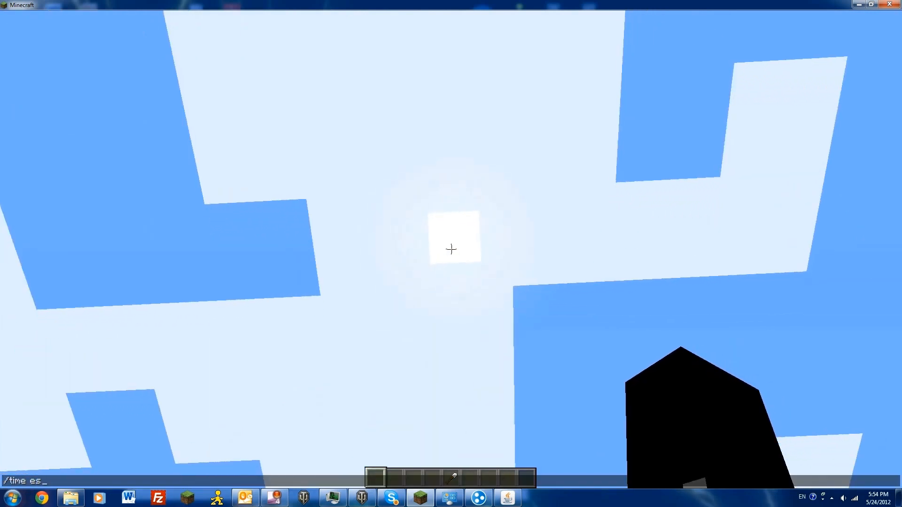
pyautogui.press('Escape')
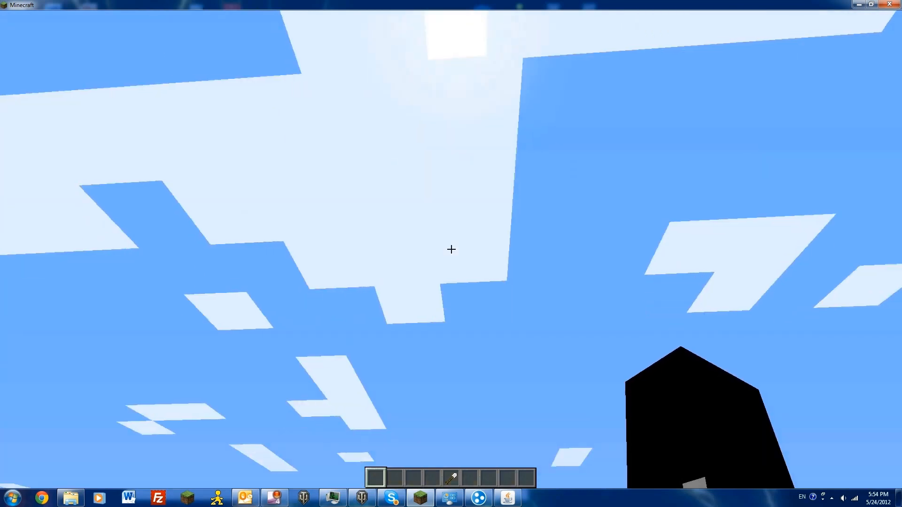
pyautogui.press('Escape')
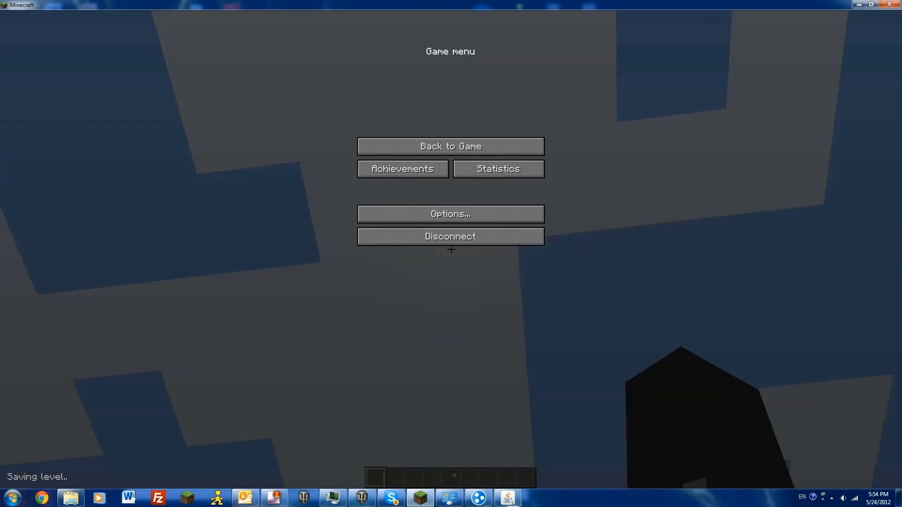
# Switch to the Minecraft server window and examine the tried commands in its log
pyautogui.hotkey('alt', 'Tab')
pyautogui.moveTo(357, 267); pyautogui.dragTo(358, 171)
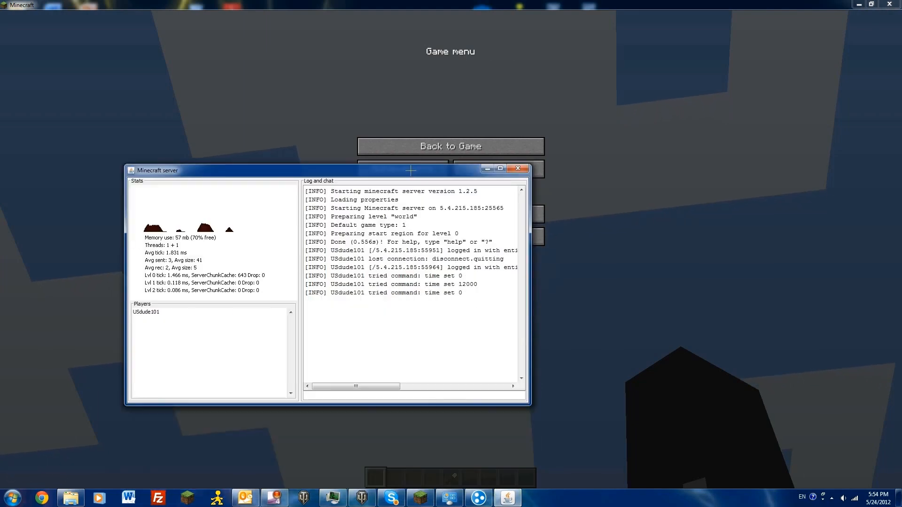
pyautogui.moveTo(447, 284); pyautogui.dragTo(450, 304)
# Grant the player operator status by running the op command with the player's username in the server console
pyautogui.click(418, 396)
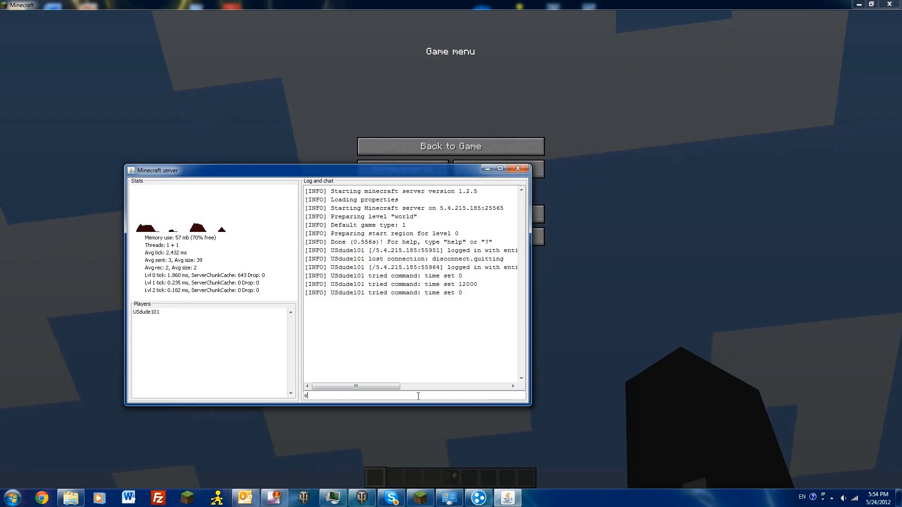
pyautogui.write('op usdude101')
pyautogui.press('Return')
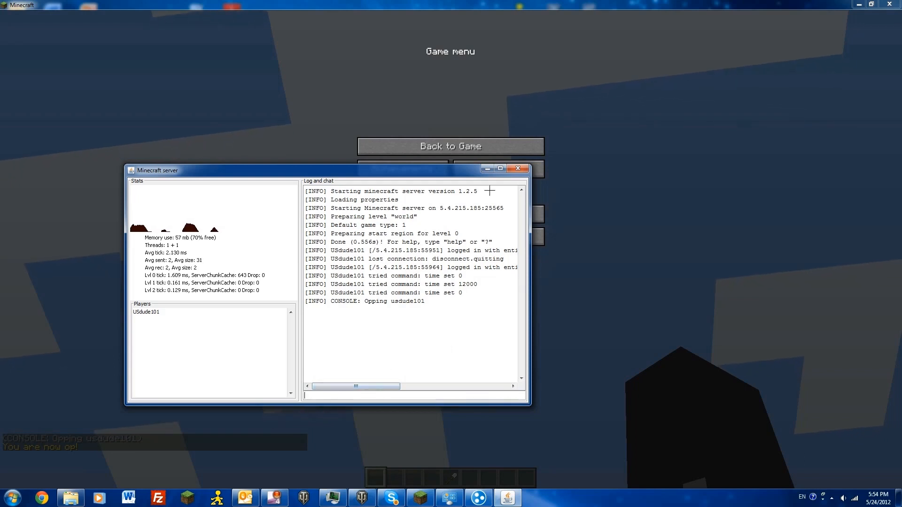
# Minimize the server window, return to the game and set the world time to 0 with /time set
pyautogui.click(487, 169)
pyautogui.click(451, 146)
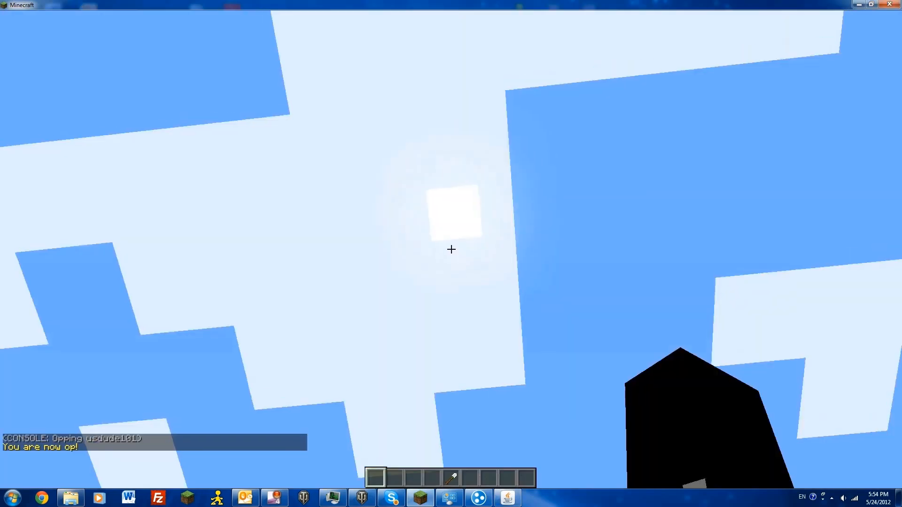
pyautogui.write('/time set ')
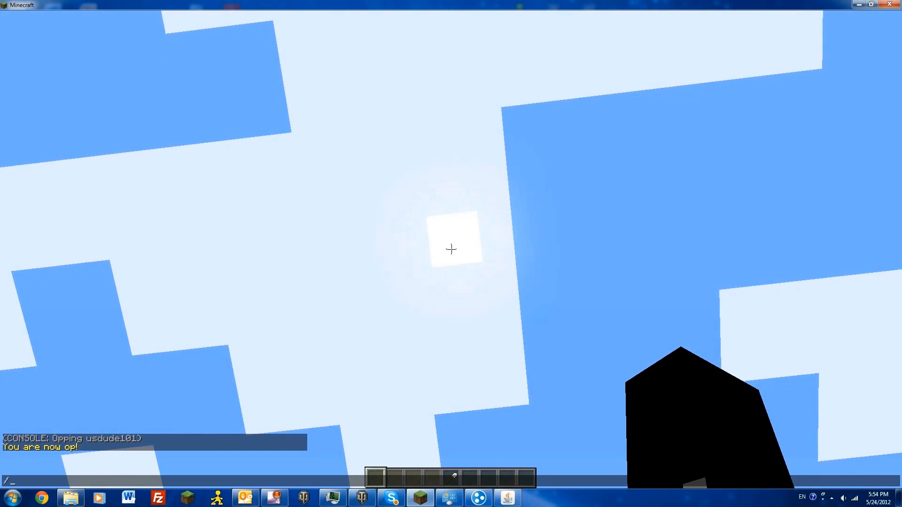
pyautogui.write('0')
pyautogui.press('Return')
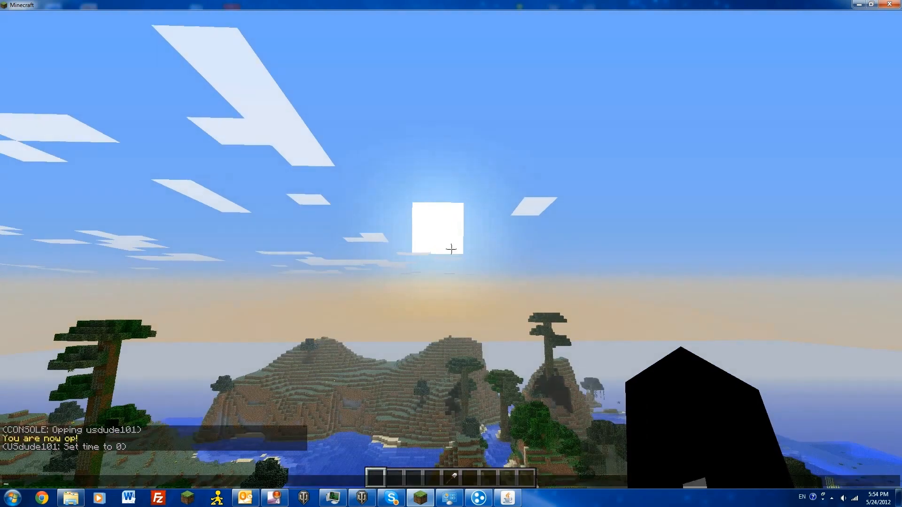
# Set the world time to 12000 with /time set and look at the sun over the jungle
pyautogui.write('/time set ')
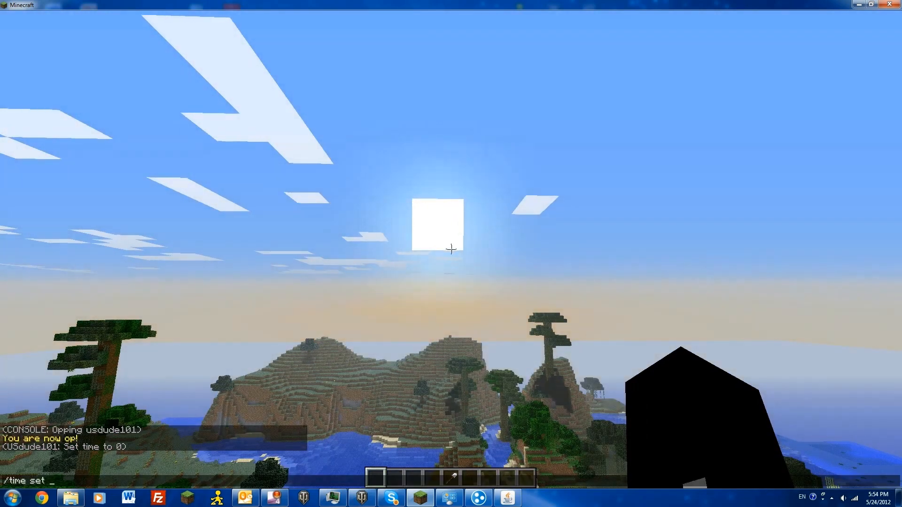
pyautogui.write('12000')
pyautogui.press('Return')
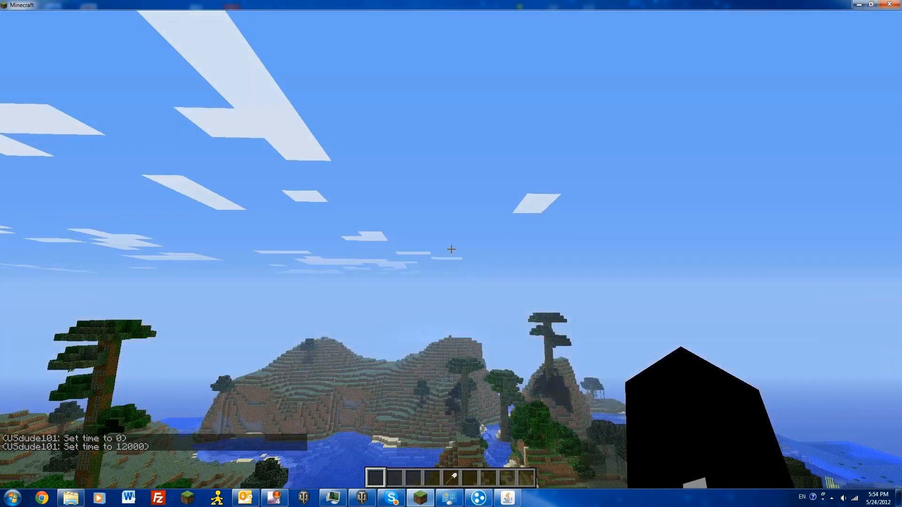
pyautogui.press('w')
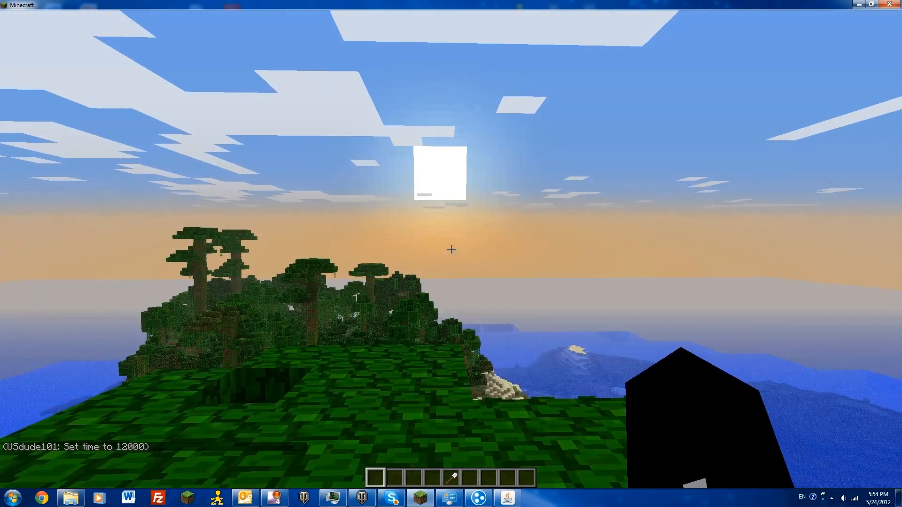
# Write a /tp command with the player's username in the chat
pyautogui.write('t/')
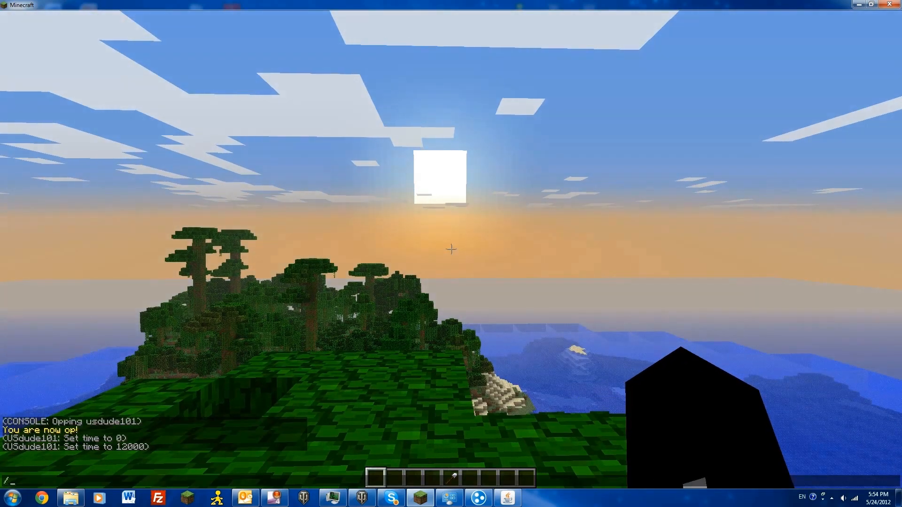
pyautogui.write('tp ')
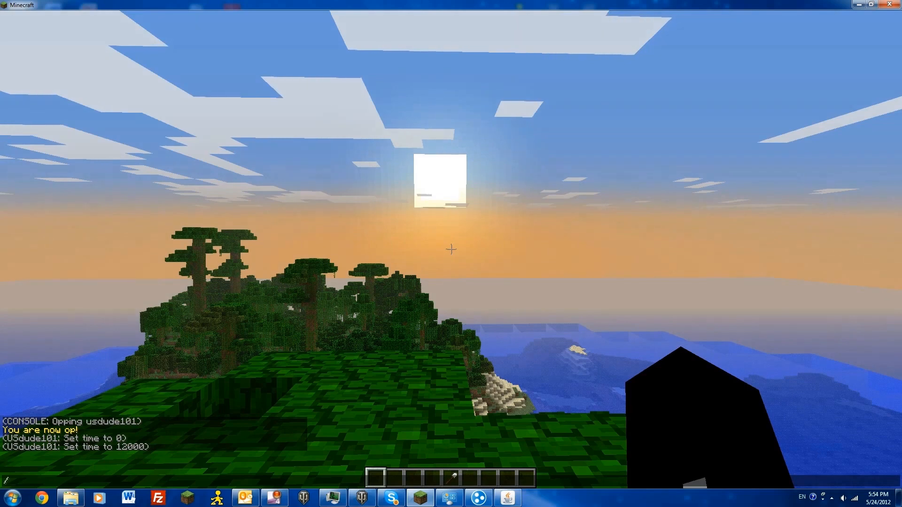
pyautogui.write('usdude101')
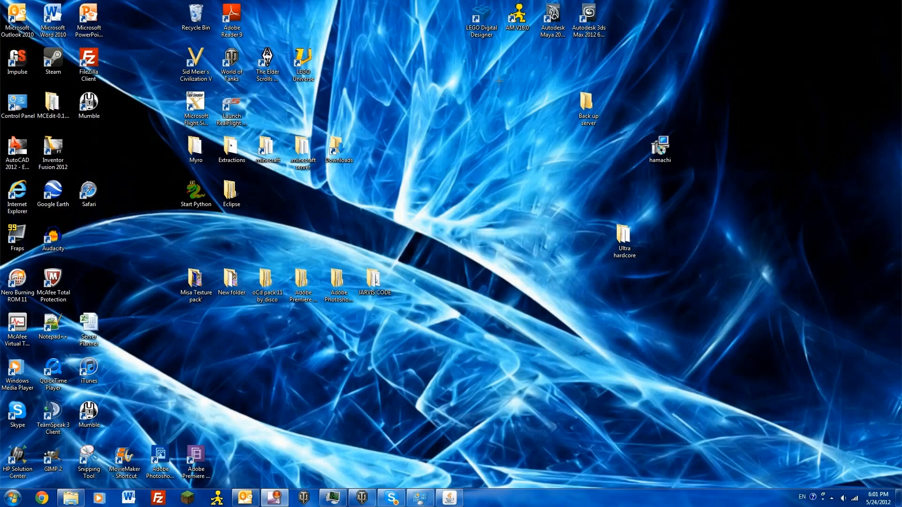
# Open the Back up server and .minecraft server folders from the desktop and arrange them side by side
pyautogui.doubleClick(587, 104)
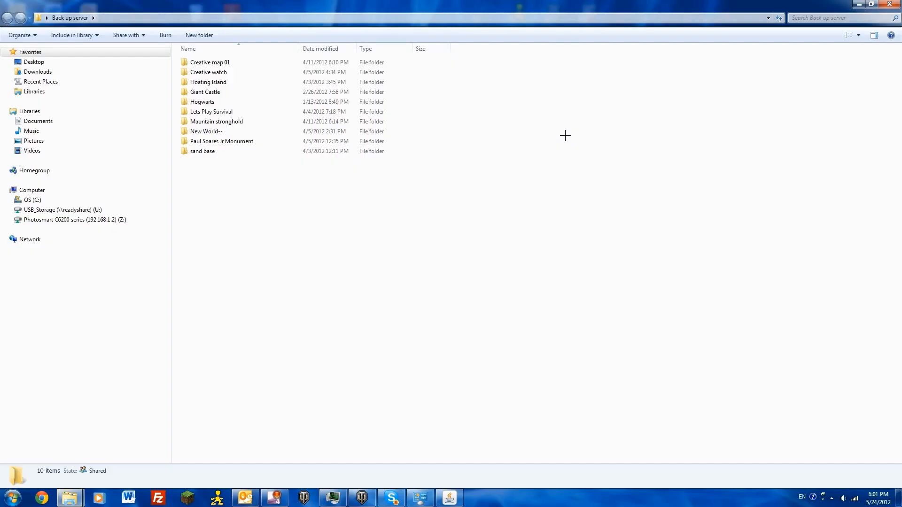
pyautogui.press('super+Right')
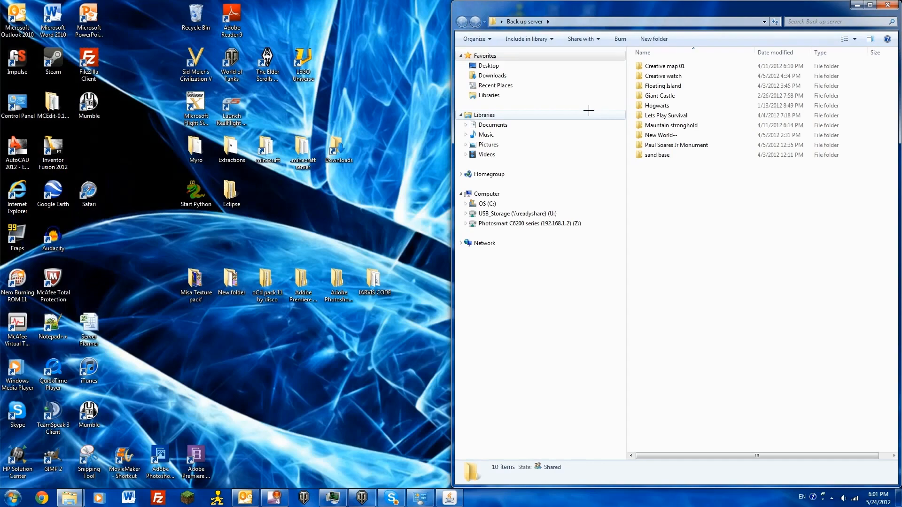
pyautogui.doubleClick(302, 149)
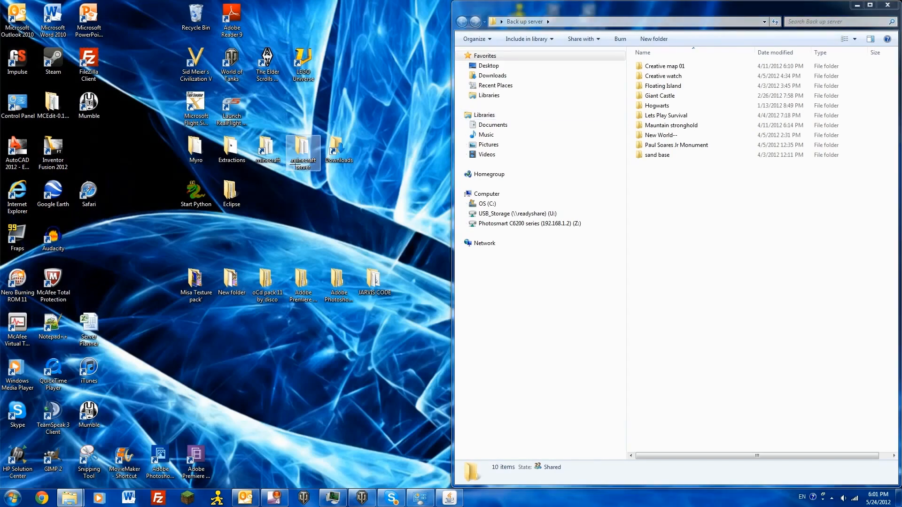
pyautogui.press('super+Left')
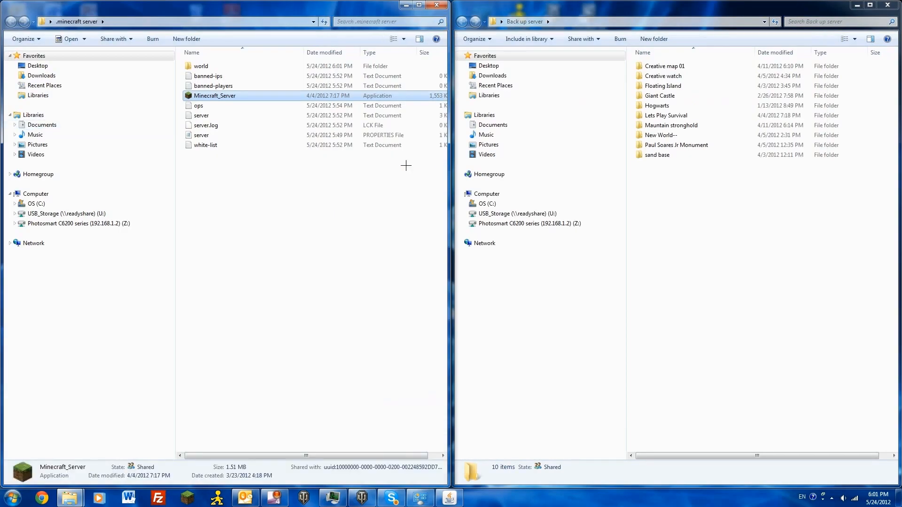
# Open the server properties file from the .minecraft server folder and minimize it, leaving both folder windows in view
pyautogui.click(700, 330)
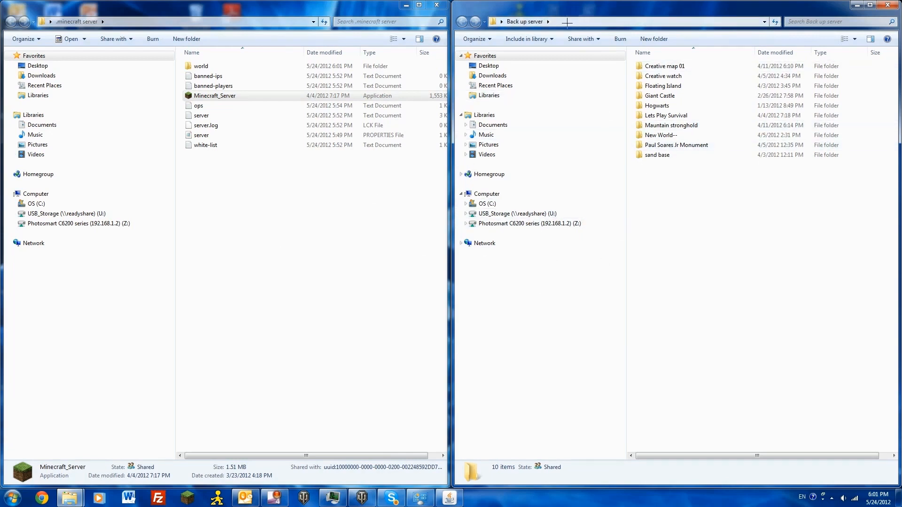
pyautogui.click(323, 264)
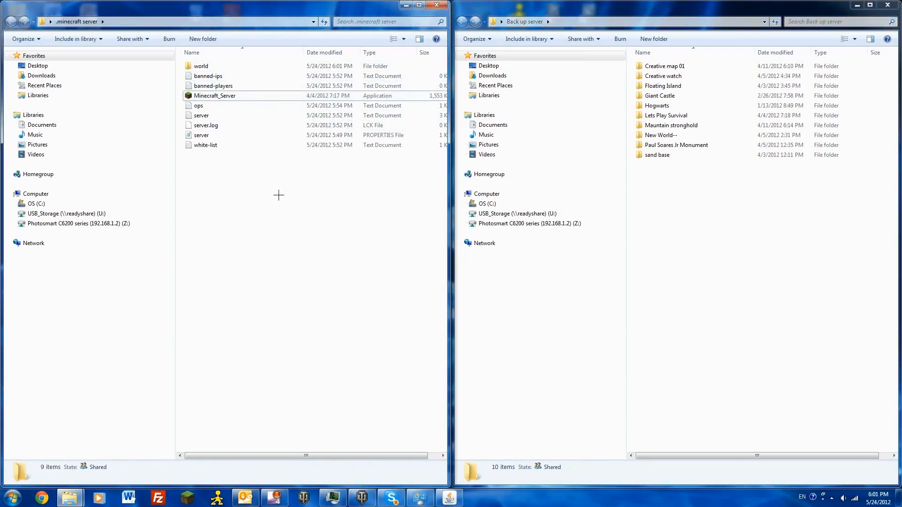
pyautogui.doubleClick(225, 135)
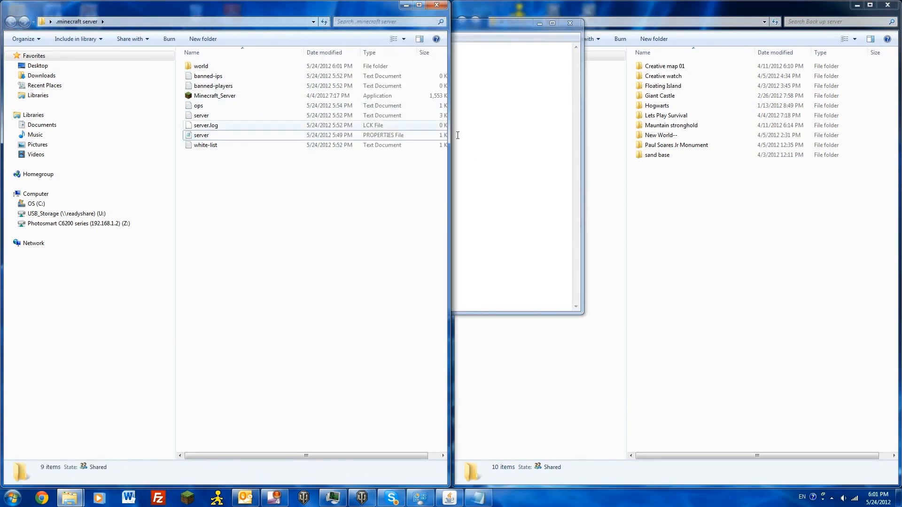
pyautogui.click(540, 23)
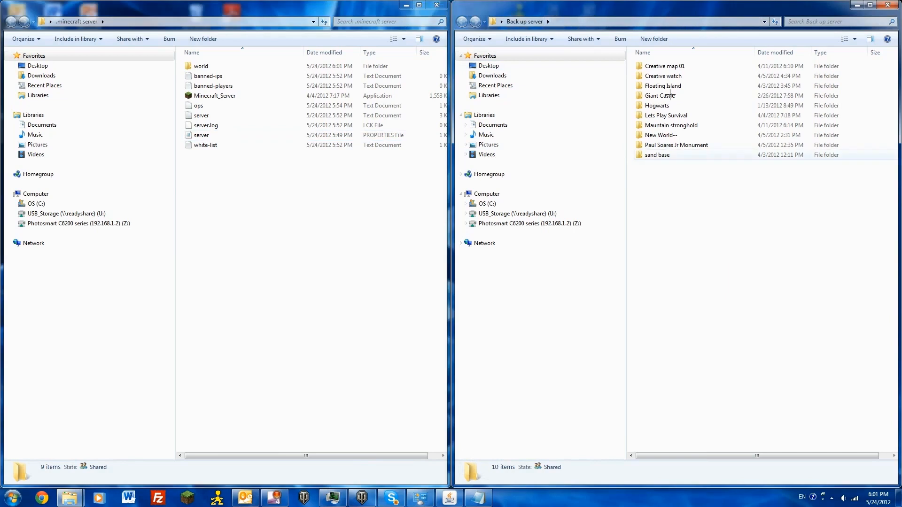
pyautogui.moveTo(725, 265); pyautogui.dragTo(691, 288)
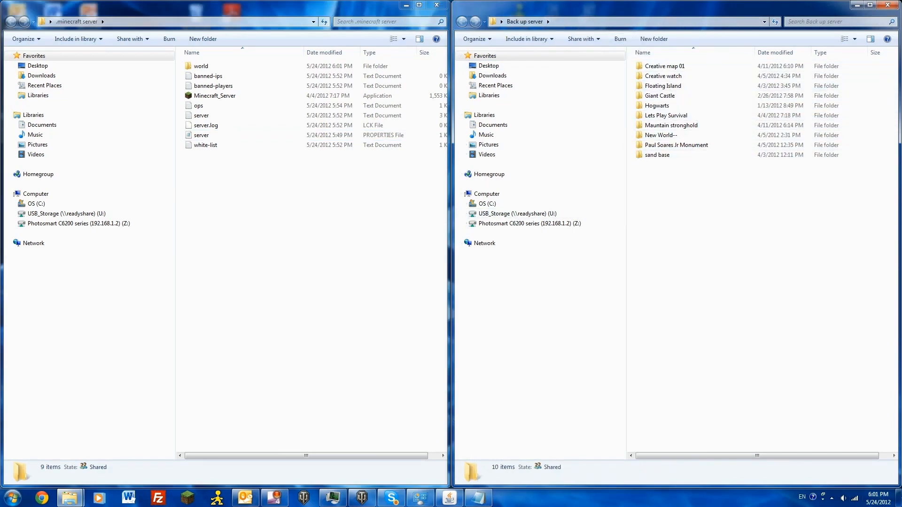
# Show the desktop and open the AppData Roaming folder through a %appdata% search
pyautogui.click(897, 497)
pyautogui.doubleClick(266, 148)
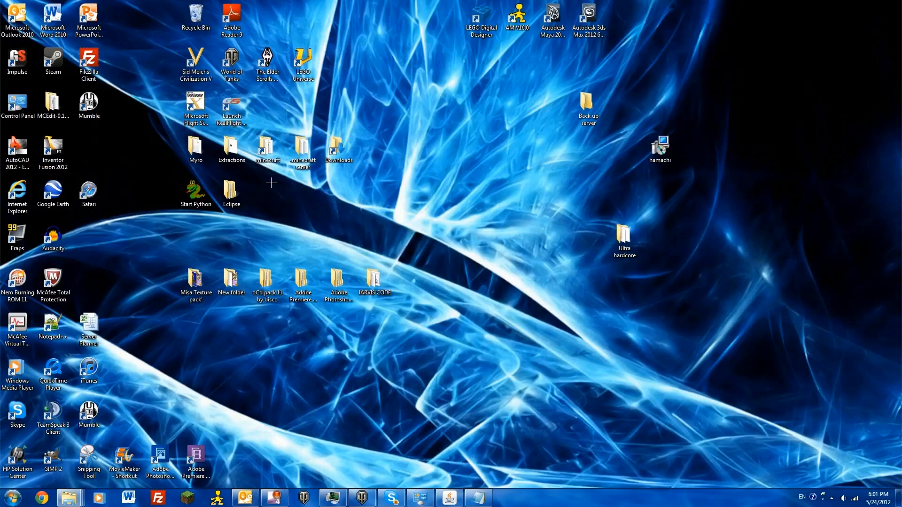
pyautogui.click(891, 4)
pyautogui.click(14, 500)
pyautogui.click(238, 387)
pyautogui.press('super')
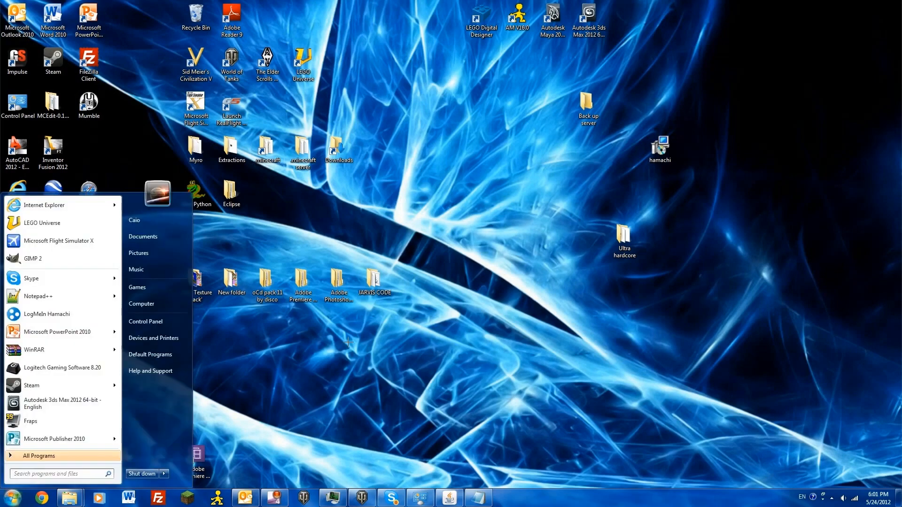
pyautogui.write('%appdata%')
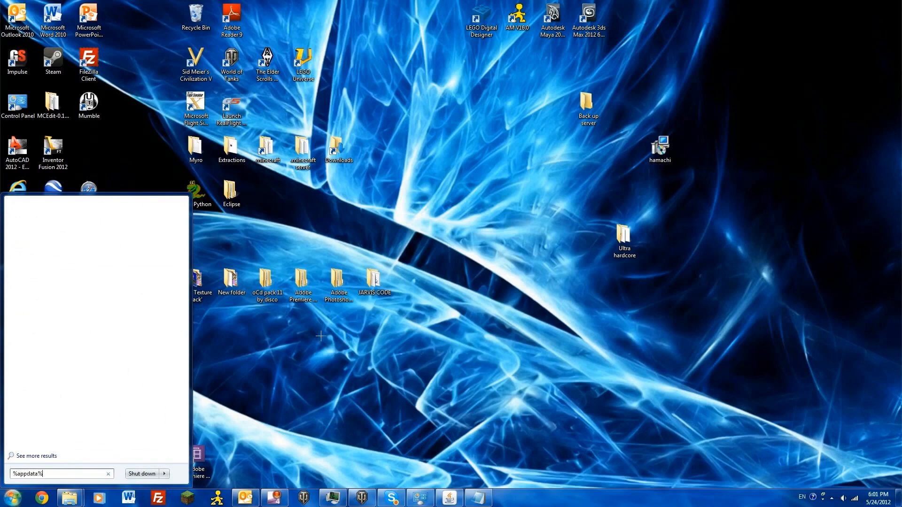
pyautogui.press('Return')
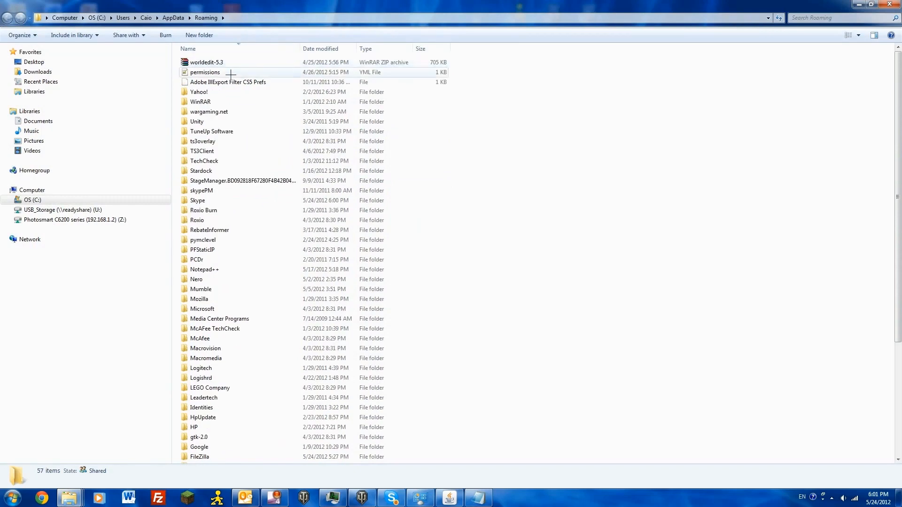
# Open the saves folder inside .minecraft, look over the single-player world folders and minimize the window
pyautogui.click(210, 48)
pyautogui.click(185, 63)
pyautogui.doubleClick(186, 63)
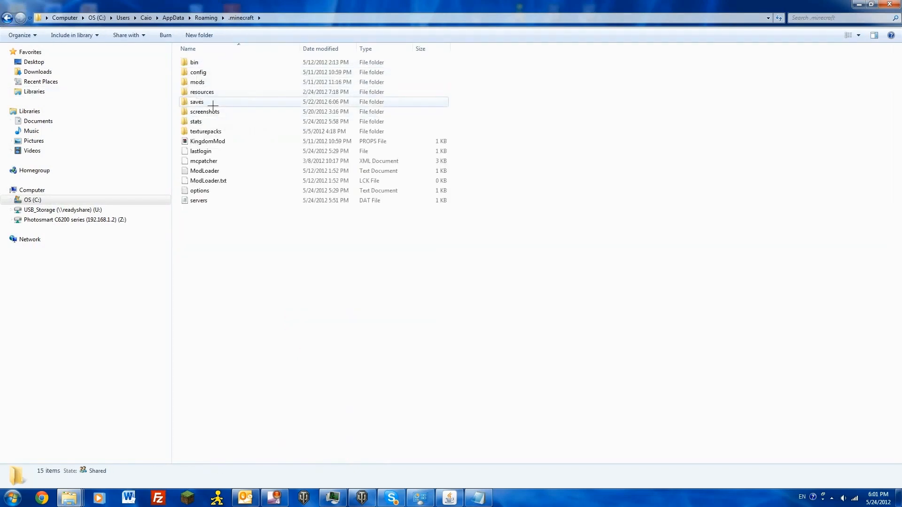
pyautogui.doubleClick(242, 102)
pyautogui.moveTo(254, 374); pyautogui.dragTo(256, 44)
pyautogui.click(570, 280)
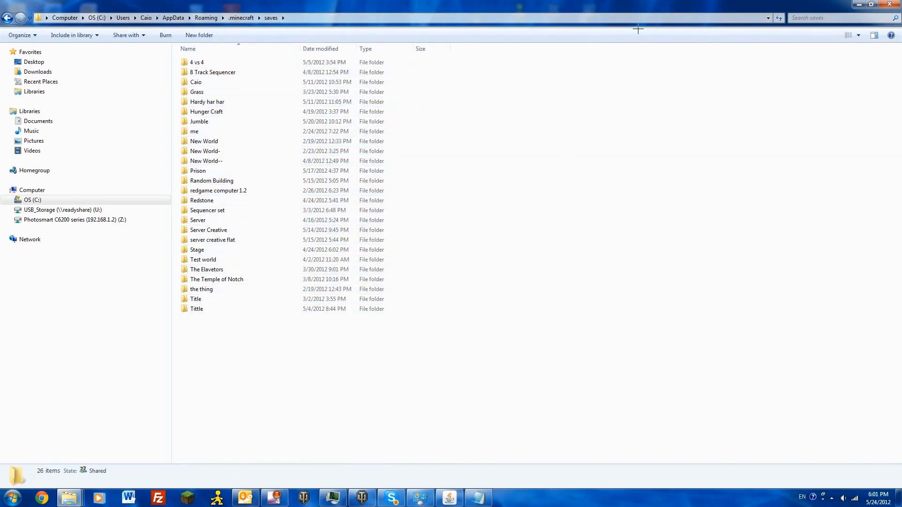
pyautogui.click(858, 4)
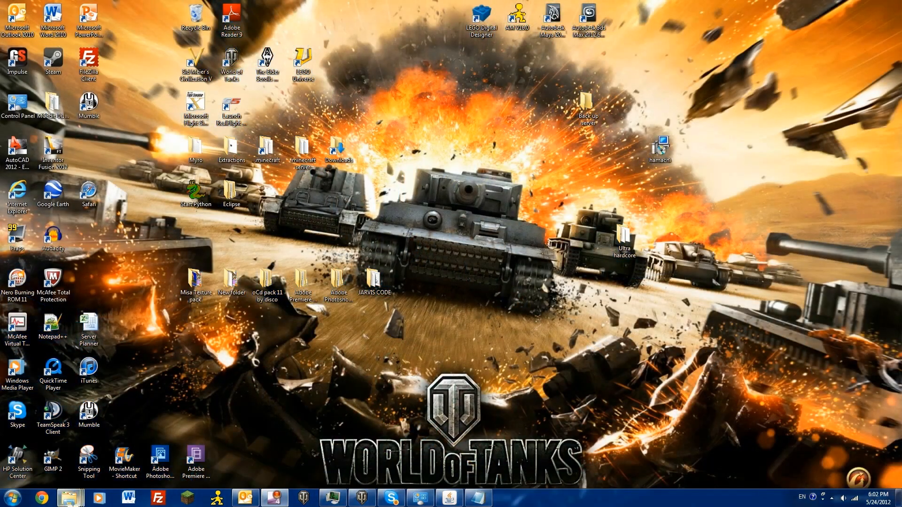
# Bring back the Back up server and .minecraft server folders and look over the backed-up worlds
pyautogui.moveTo(69, 501)
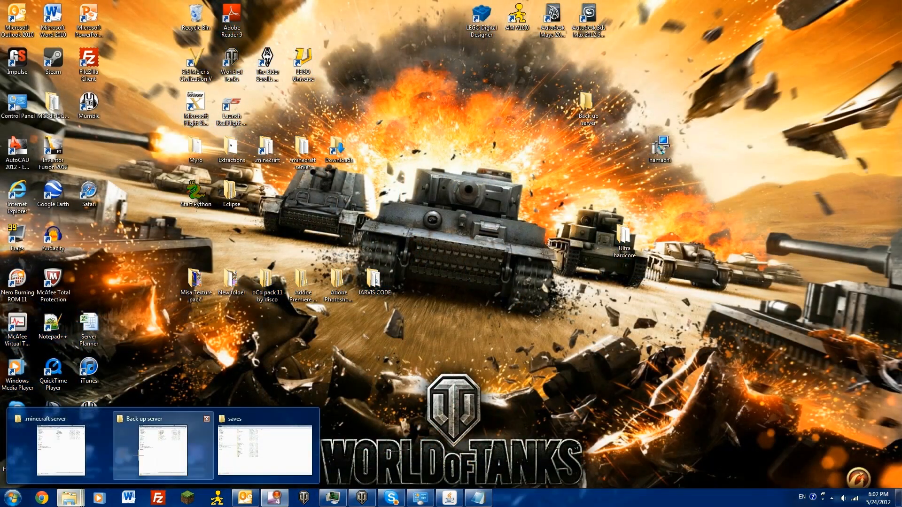
pyautogui.click(162, 446)
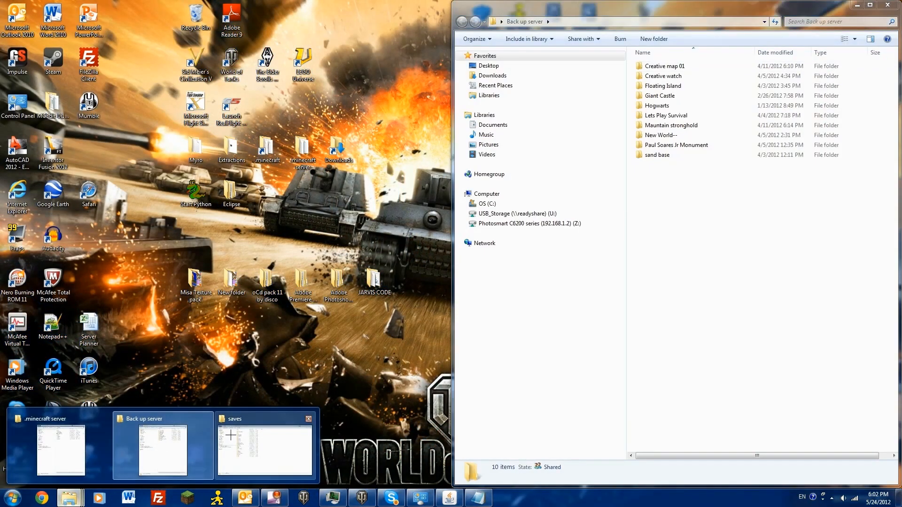
pyautogui.click(86, 441)
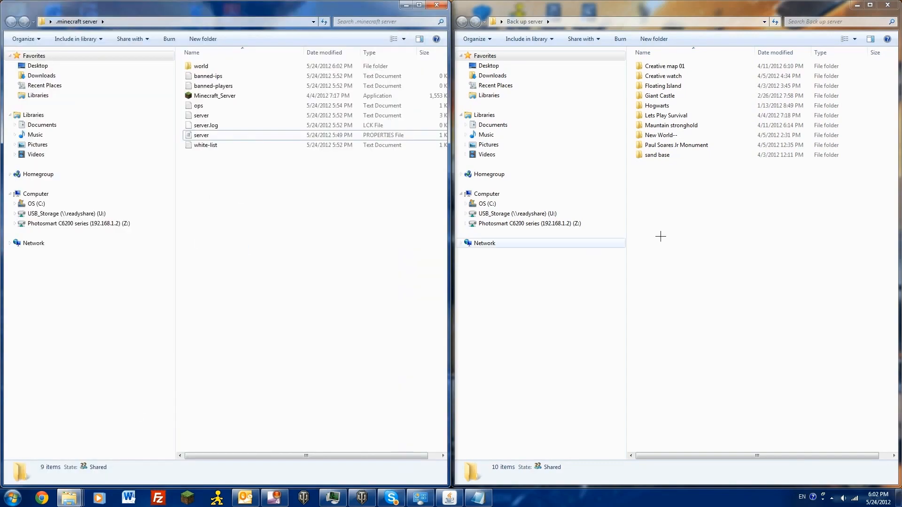
pyautogui.moveTo(711, 289); pyautogui.dragTo(709, 250)
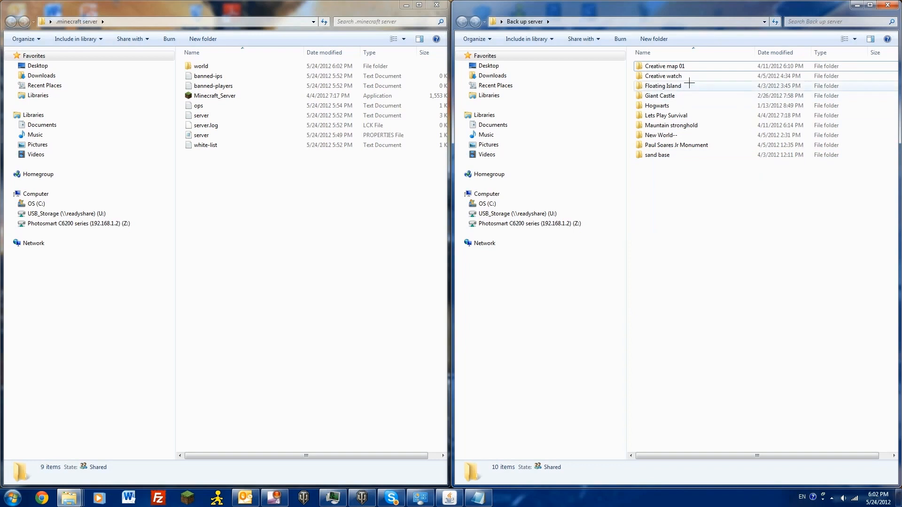
pyautogui.moveTo(688, 83)
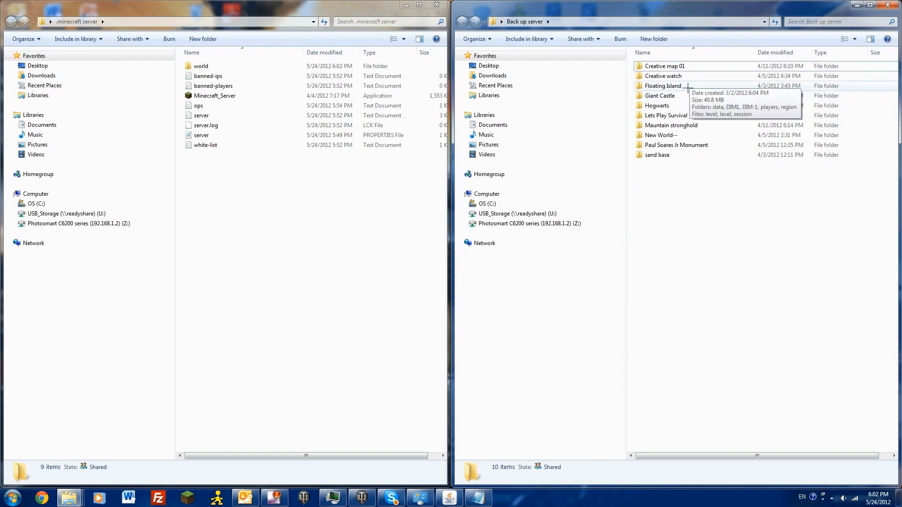
pyautogui.click(681, 93)
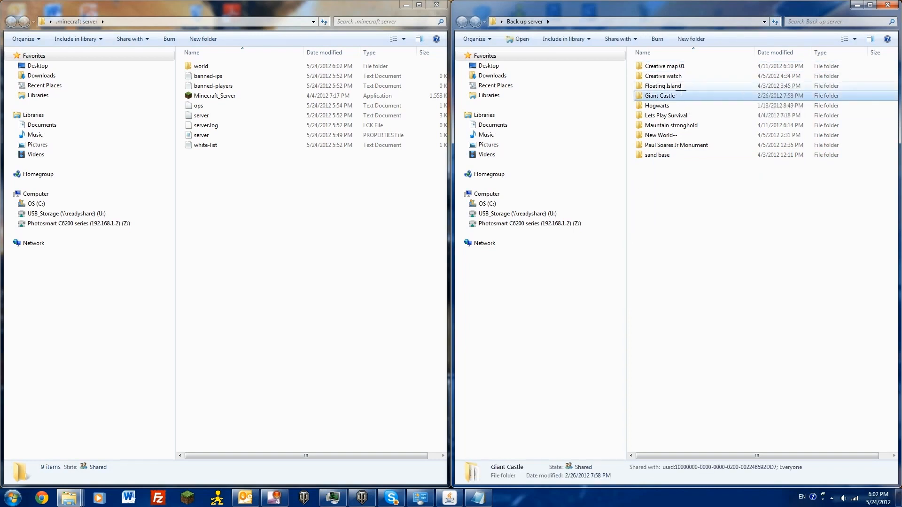
pyautogui.moveTo(679, 104); pyautogui.dragTo(667, 105)
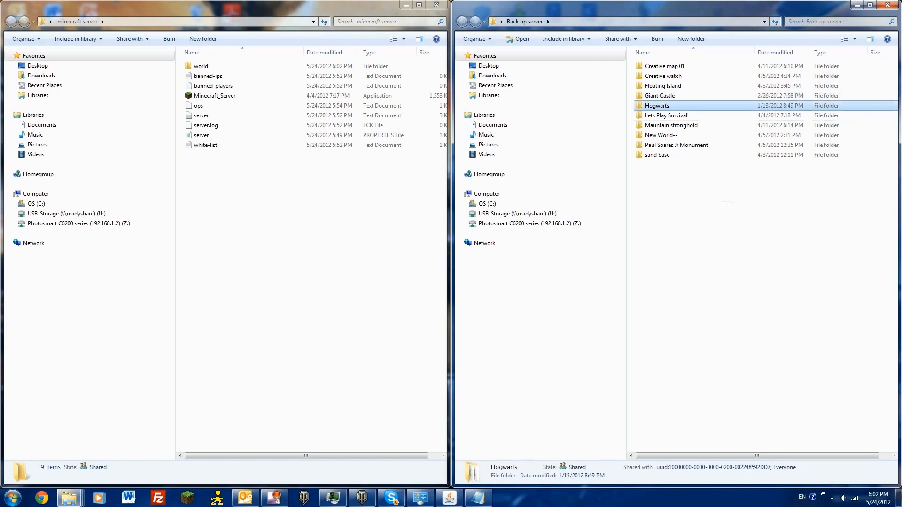
pyautogui.click(633, 183)
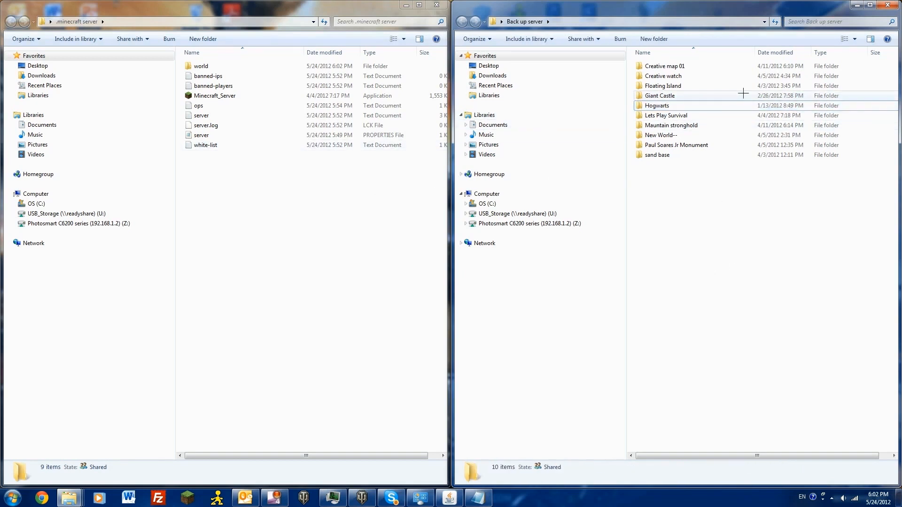
# Move the Hogwarts world folder from Back up server into the .minecraft server folder
pyautogui.click(181, 267)
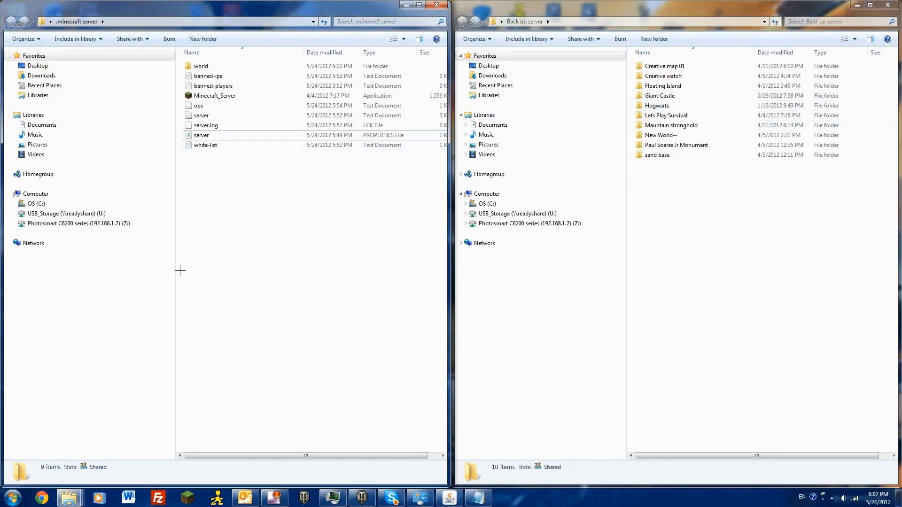
pyautogui.click(221, 66)
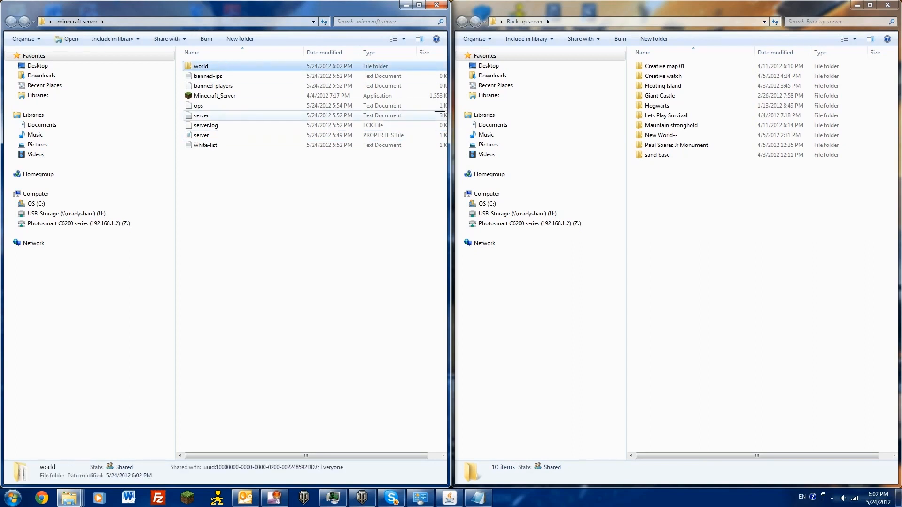
pyautogui.moveTo(440, 113); pyautogui.dragTo(436, 152)
pyautogui.click(334, 184)
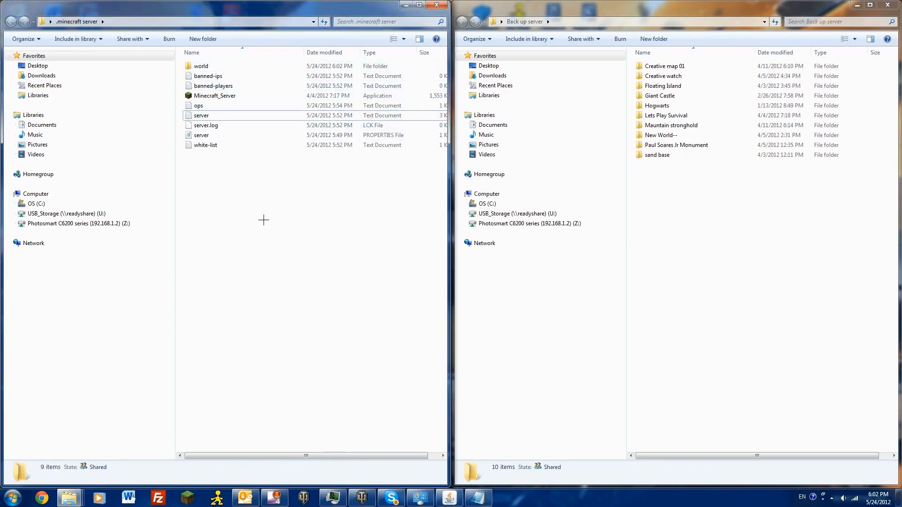
pyautogui.click(677, 151)
pyautogui.moveTo(673, 104); pyautogui.dragTo(284, 240)
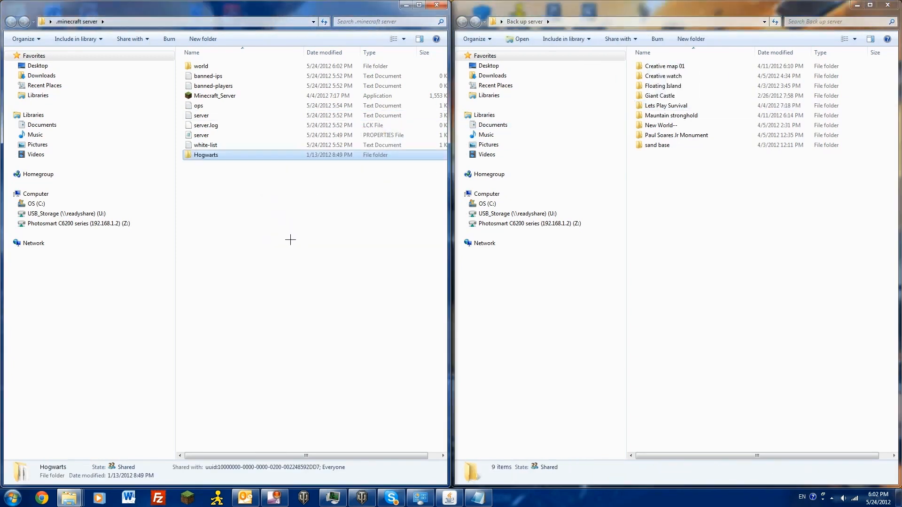
# Copy the Hogwarts folder's name into level-name in the server properties file, then save and close the file
pyautogui.click(214, 136)
pyautogui.press('Return')
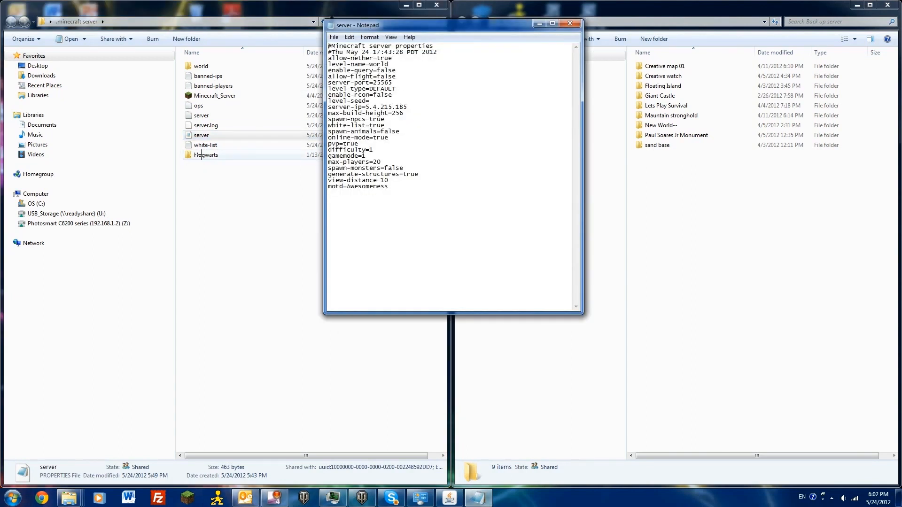
pyautogui.click(201, 155)
pyautogui.press('F2')
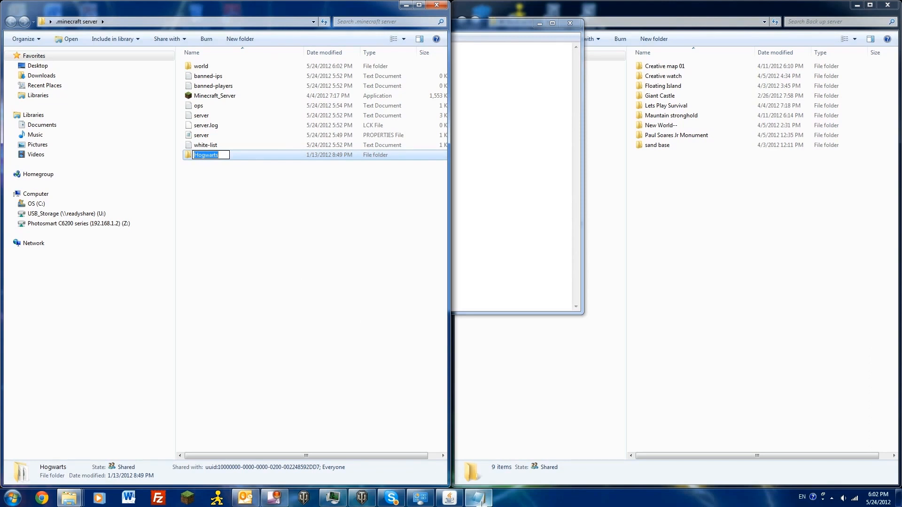
pyautogui.click(478, 498)
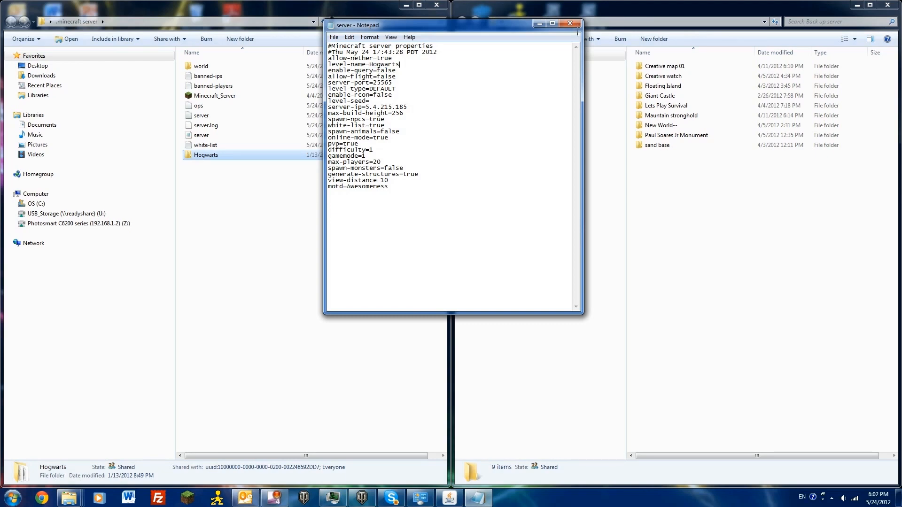
pyautogui.click(570, 23)
pyautogui.click(418, 188)
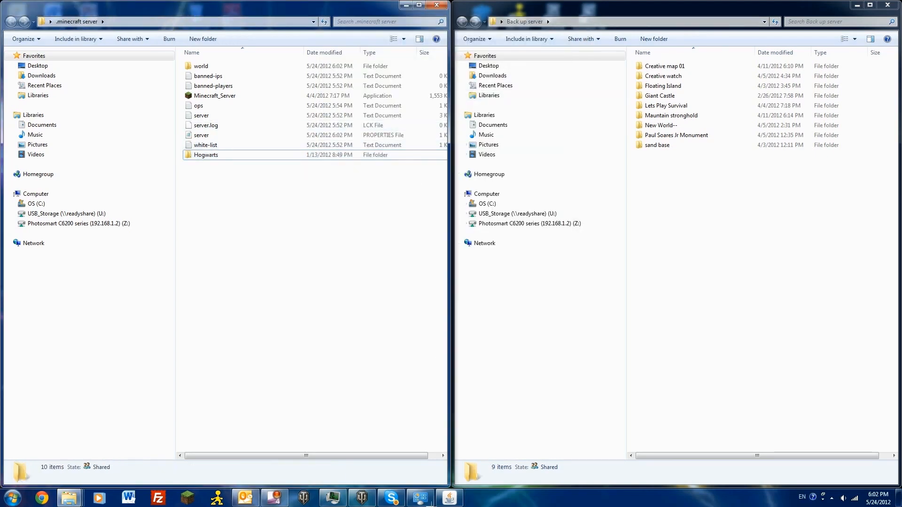
# Close the running server, start Minecraft_Server again and follow the Hogwarts map conversion in the log
pyautogui.click(446, 500)
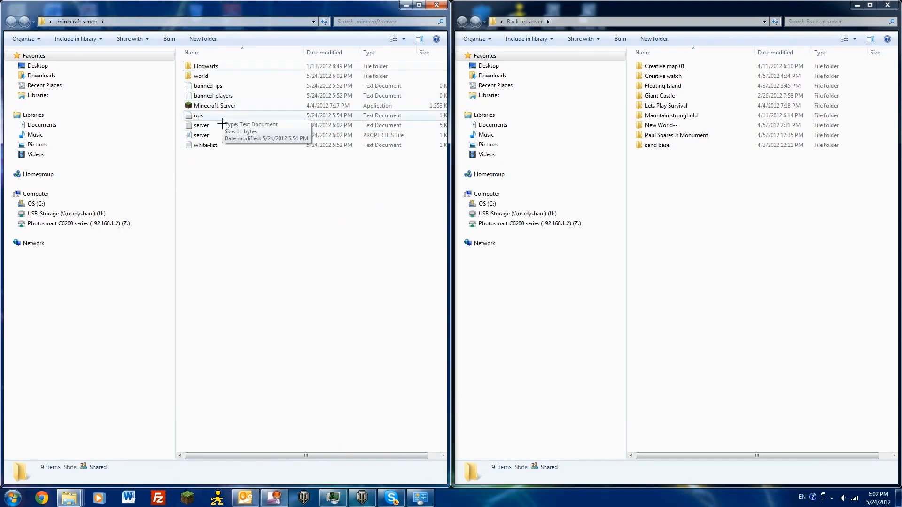
pyautogui.doubleClick(217, 106)
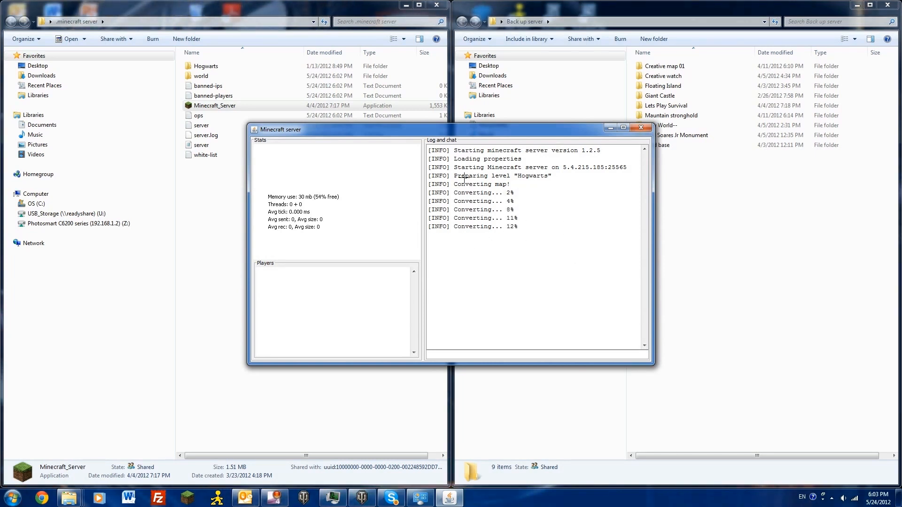
pyautogui.moveTo(469, 175); pyautogui.dragTo(539, 262)
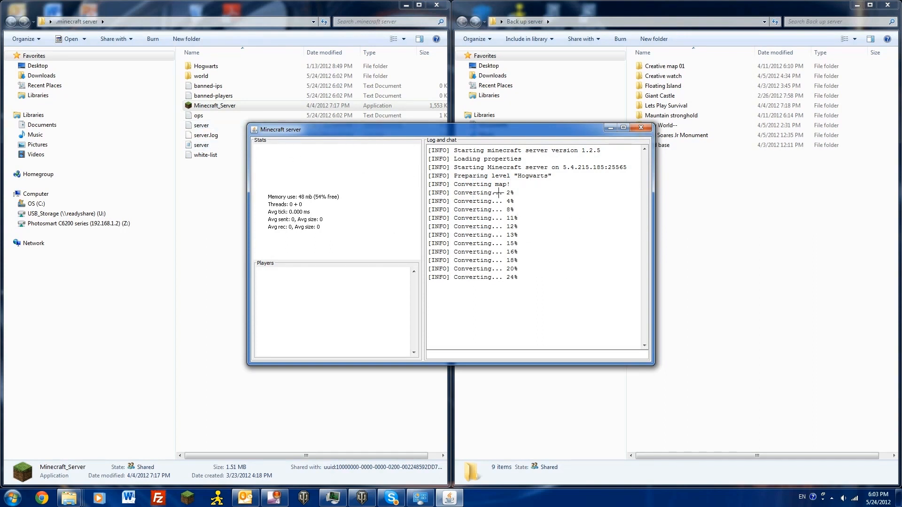
pyautogui.moveTo(501, 192); pyautogui.dragTo(500, 214)
pyautogui.moveTo(488, 290); pyautogui.dragTo(478, 224)
pyautogui.moveTo(517, 301); pyautogui.dragTo(471, 182)
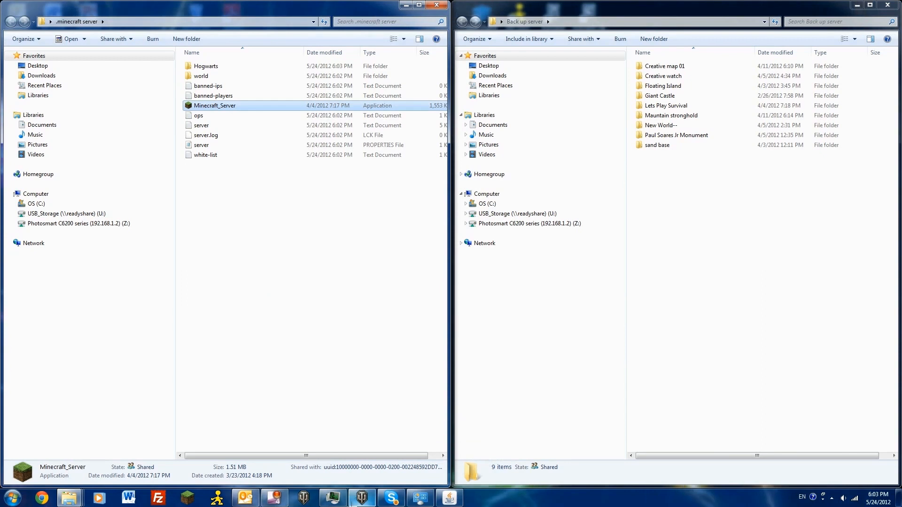
# Launch Minecraft, log in with the remembered account and open the multiplayer server list
pyautogui.click(187, 499)
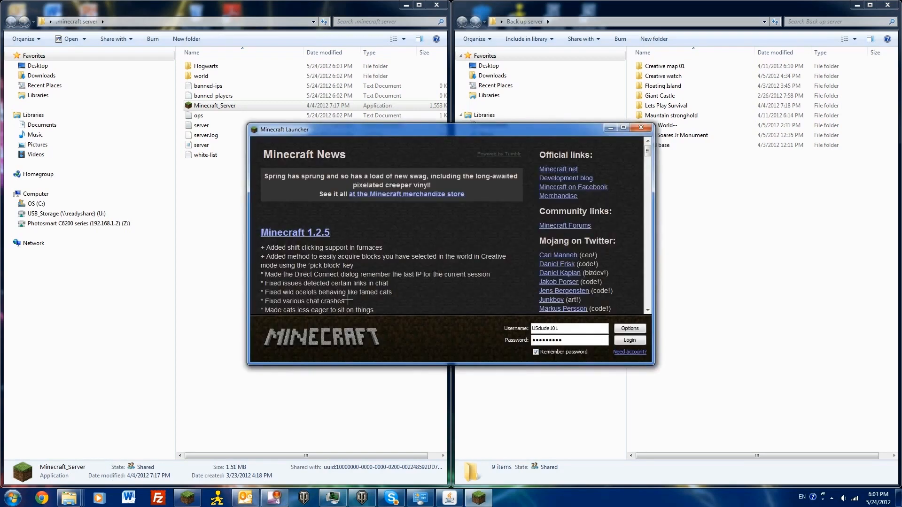
pyautogui.click(625, 340)
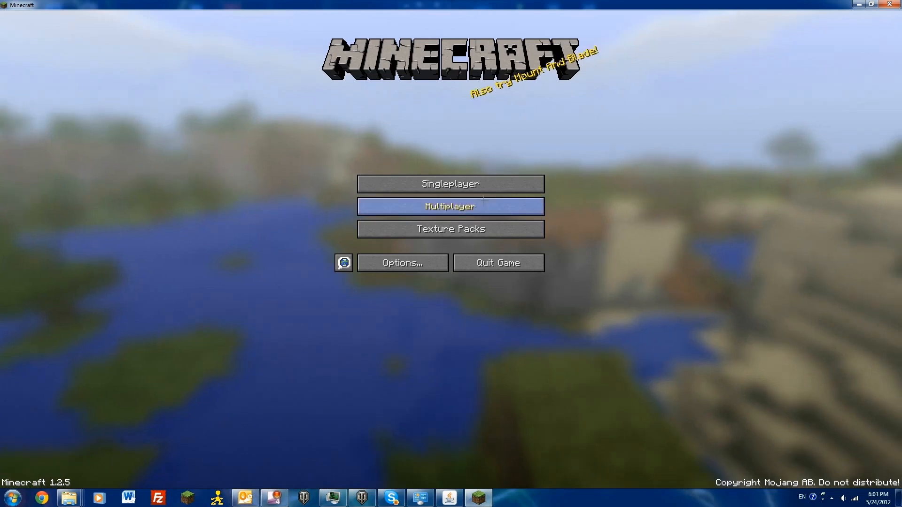
pyautogui.click(481, 207)
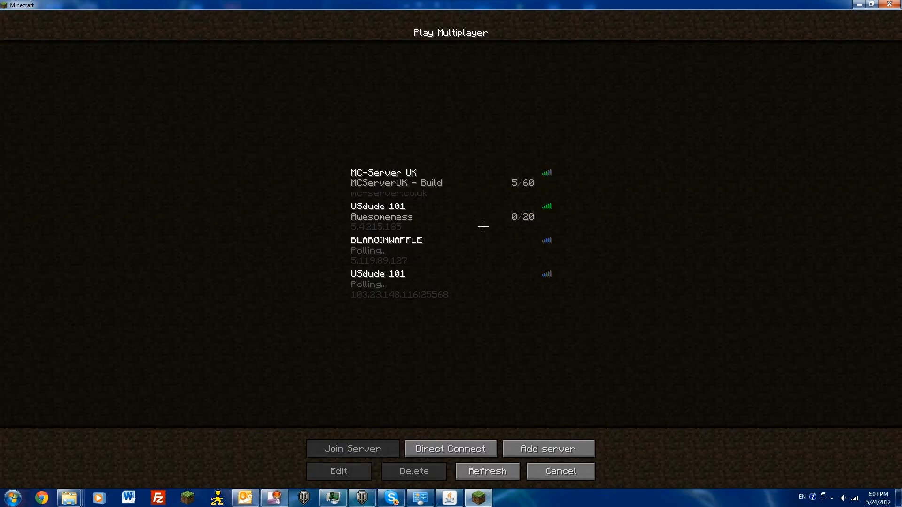
# Join the online Awesomeness server from the multiplayer list, put the map away and fly up above the sandy cliff
pyautogui.click(476, 212)
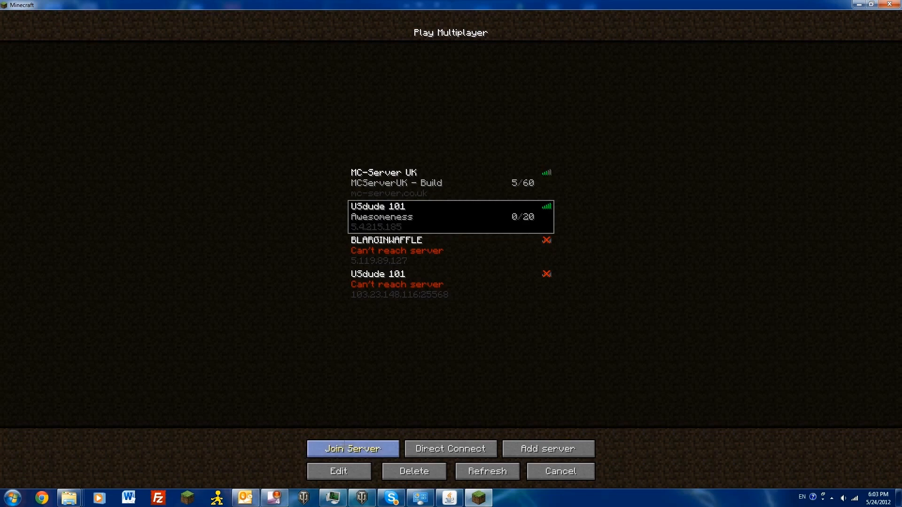
pyautogui.click(339, 441)
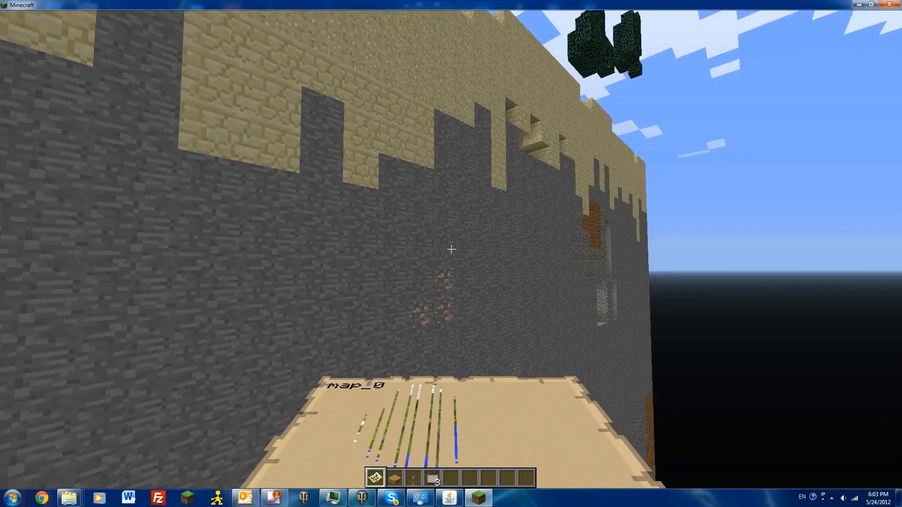
pyautogui.scroll(-1, 451, 249)
pyautogui.press('space')
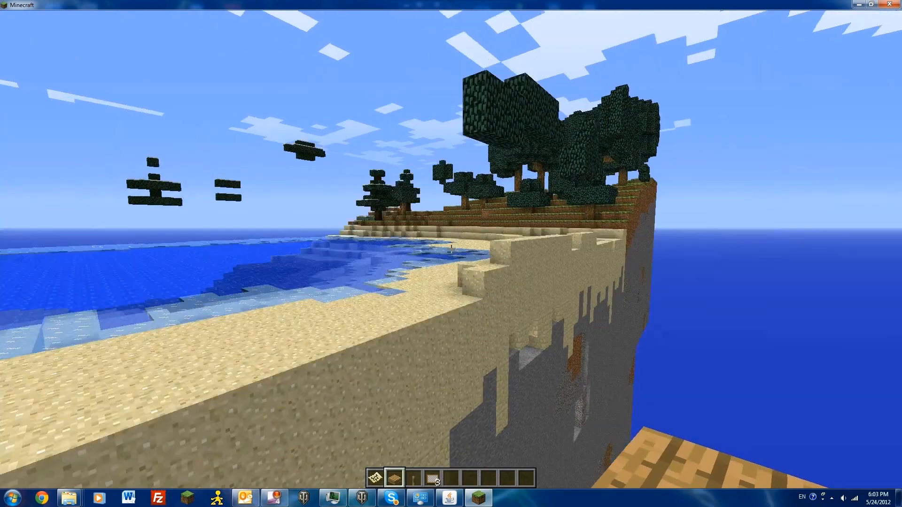
# Fly across the islands towards the castle area, repeatedly checking the player's position on map_0
pyautogui.scroll(1, 451, 250)
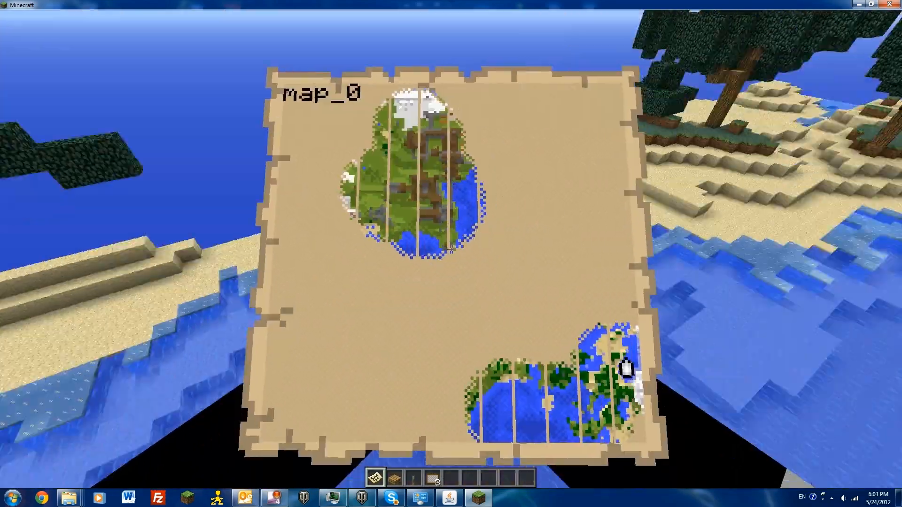
pyautogui.scroll(-1, 451, 249)
pyautogui.scroll(1, 451, 249)
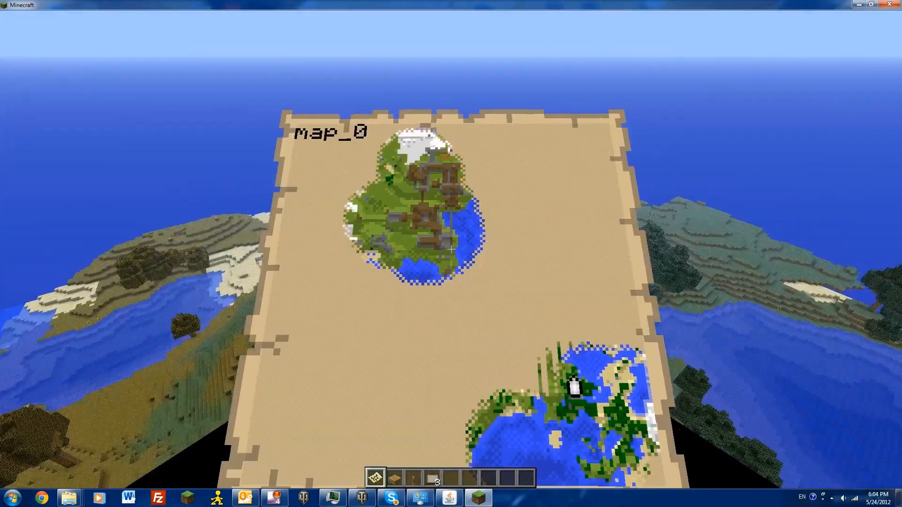
pyautogui.scroll(1, 451, 249)
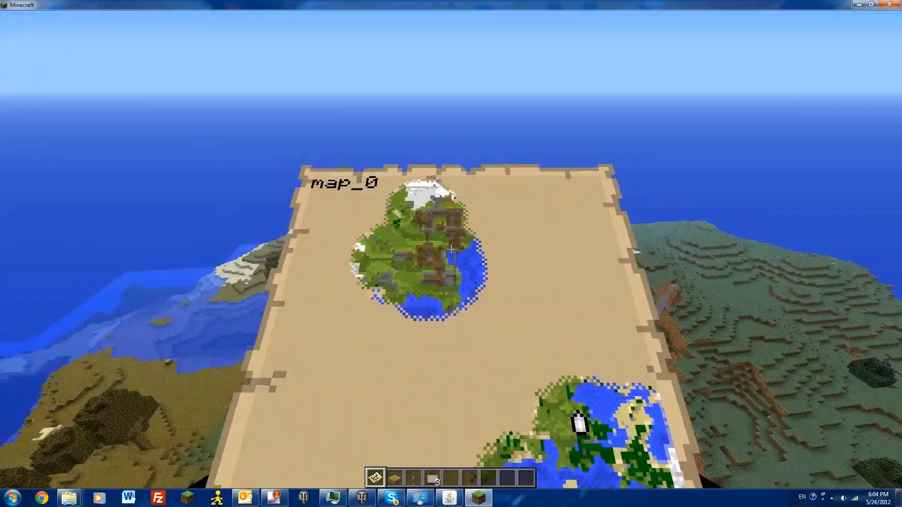
pyautogui.scroll(-1, 451, 249)
pyautogui.scroll(1, 451, 250)
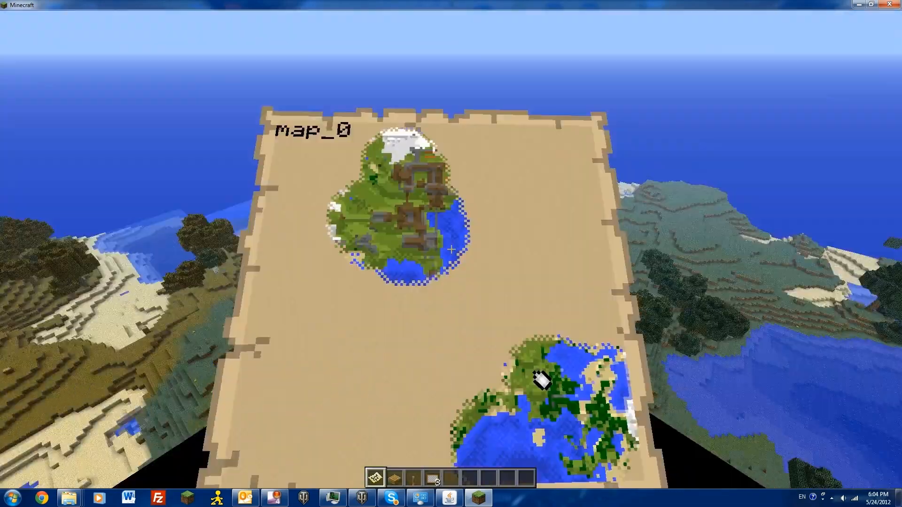
pyautogui.scroll(-1, 451, 249)
pyautogui.scroll(1, 451, 250)
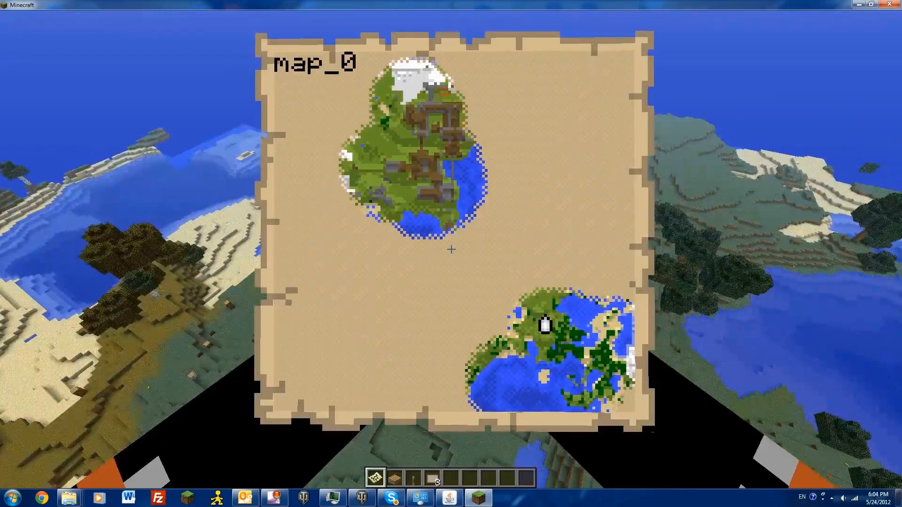
pyautogui.scroll(-1, 451, 250)
pyautogui.scroll(1, 451, 249)
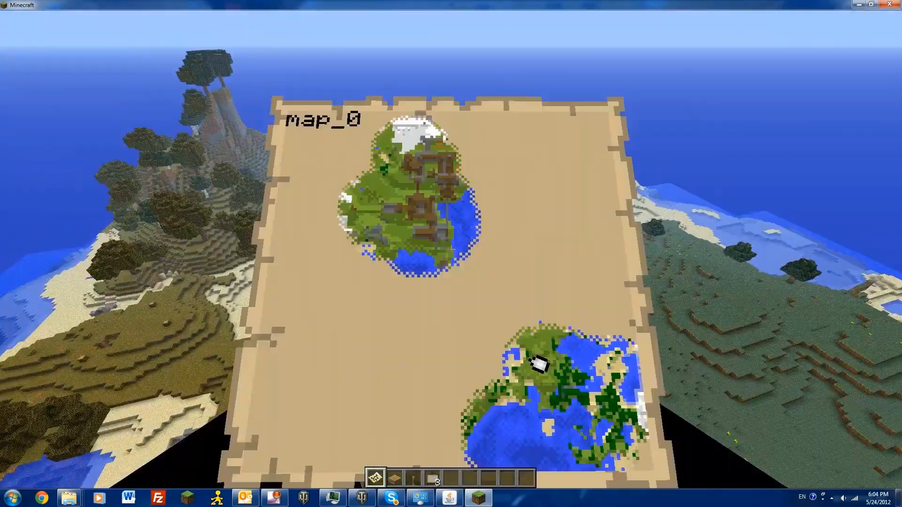
pyautogui.scroll(-1, 451, 249)
pyautogui.scroll(1, 451, 249)
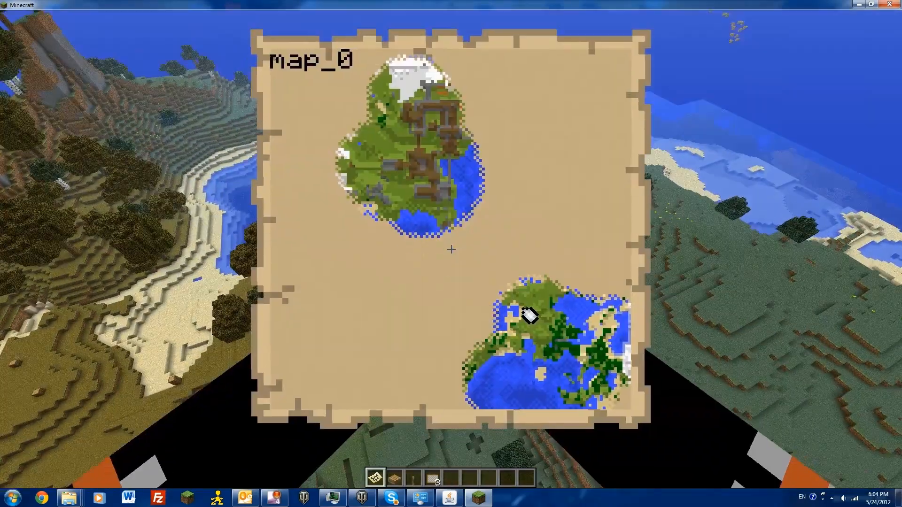
pyautogui.scroll(-1, 451, 250)
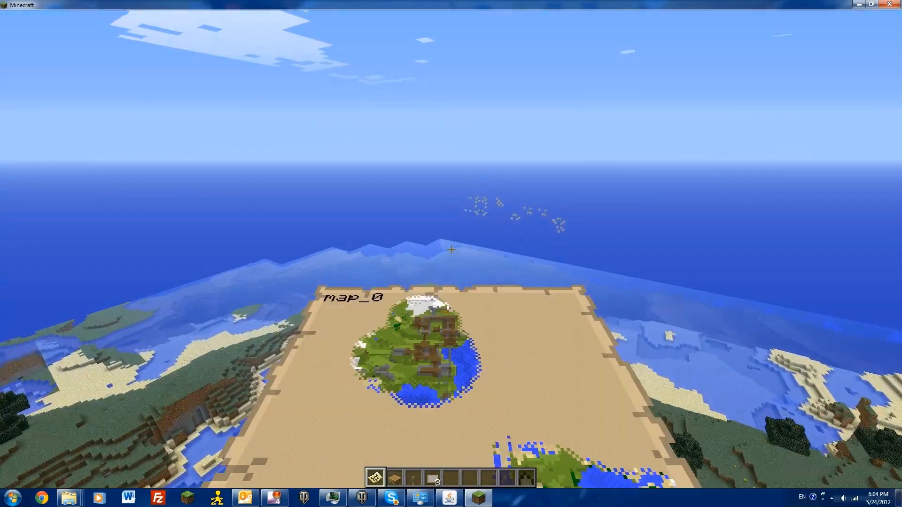
pyautogui.scroll(-1, 451, 249)
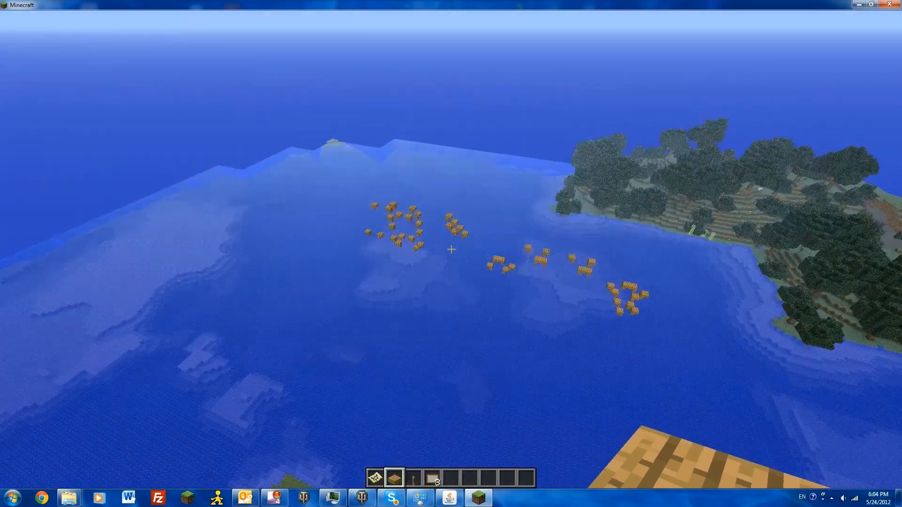
# Fly down to the floating wooden stair blocks above the lake and view them from the front and side
pyautogui.press('w')
pyautogui.press('shift')
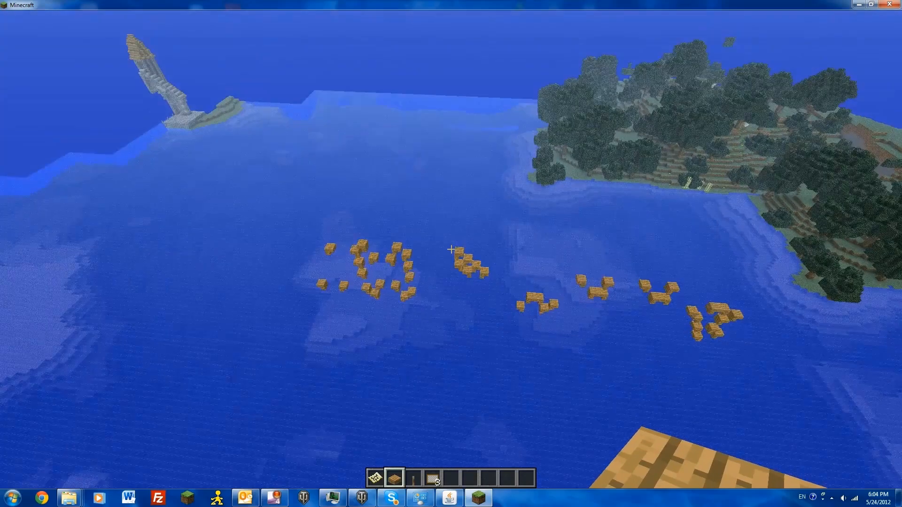
pyautogui.press('shift')
pyautogui.press('w')
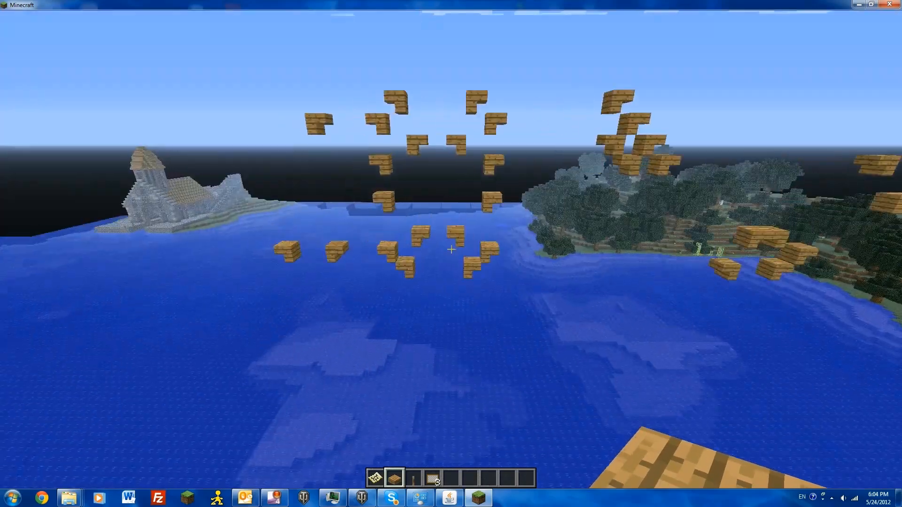
pyautogui.press('a')
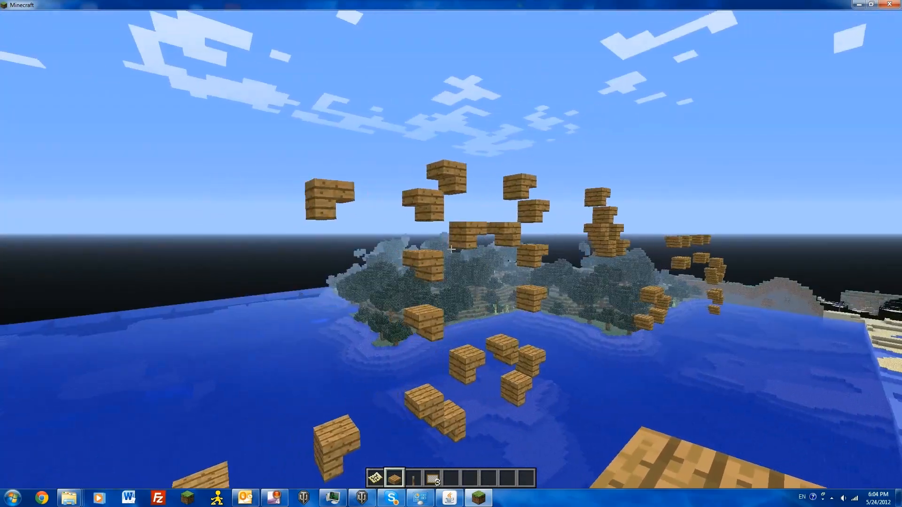
pyautogui.press('w')
pyautogui.scroll(-1, 451, 250)
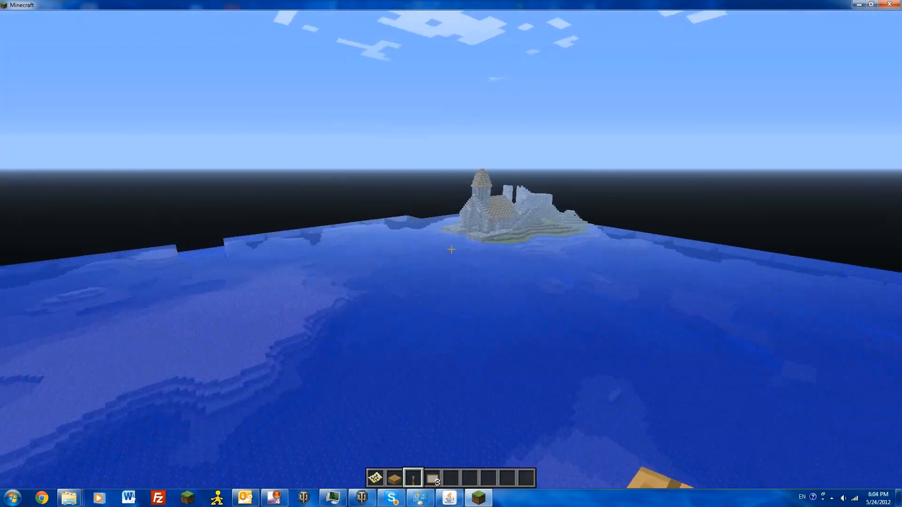
# Cross the lake to the stone boathouse below the castle, using map_0 to check the heading
pyautogui.scroll(2, 451, 249)
pyautogui.press('w')
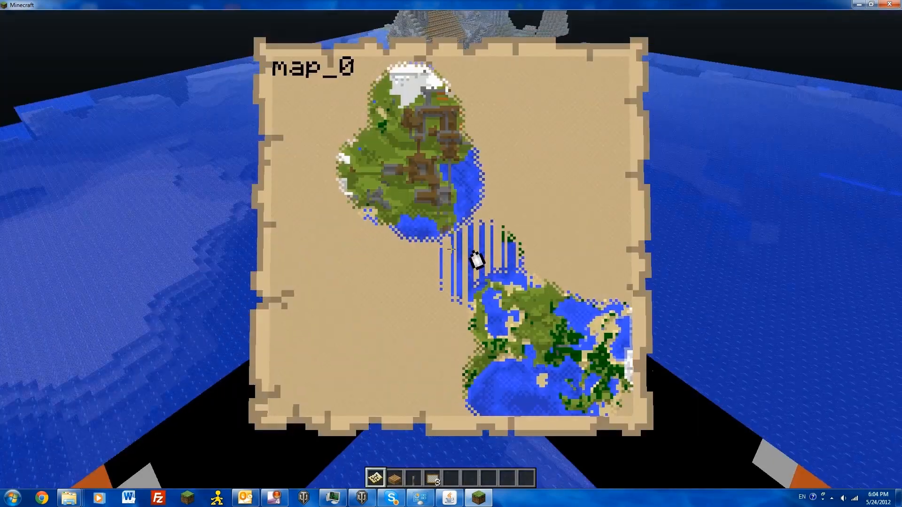
pyautogui.press('w')
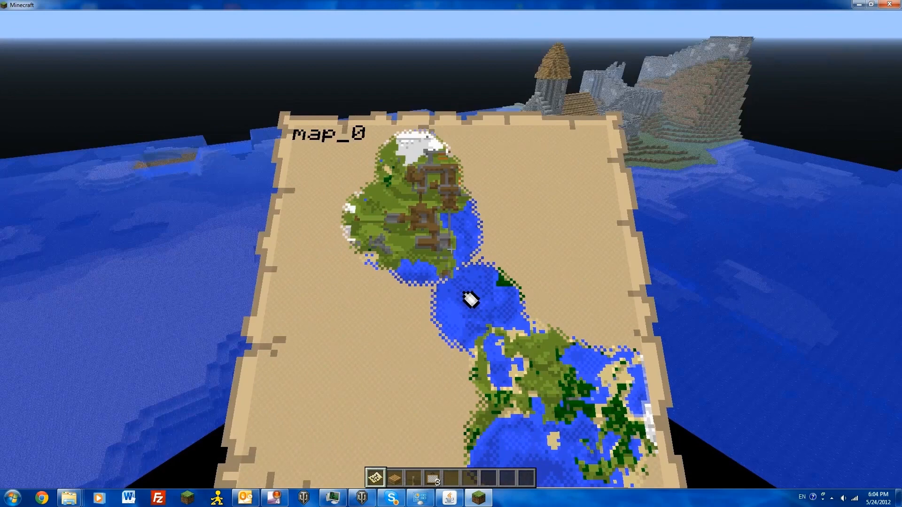
pyautogui.press('w')
pyautogui.scroll(-1, 451, 249)
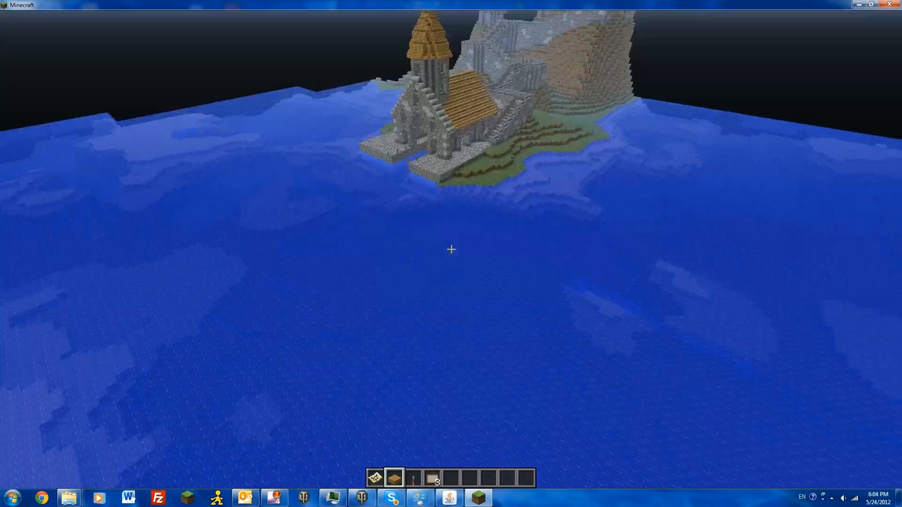
pyautogui.press('w')
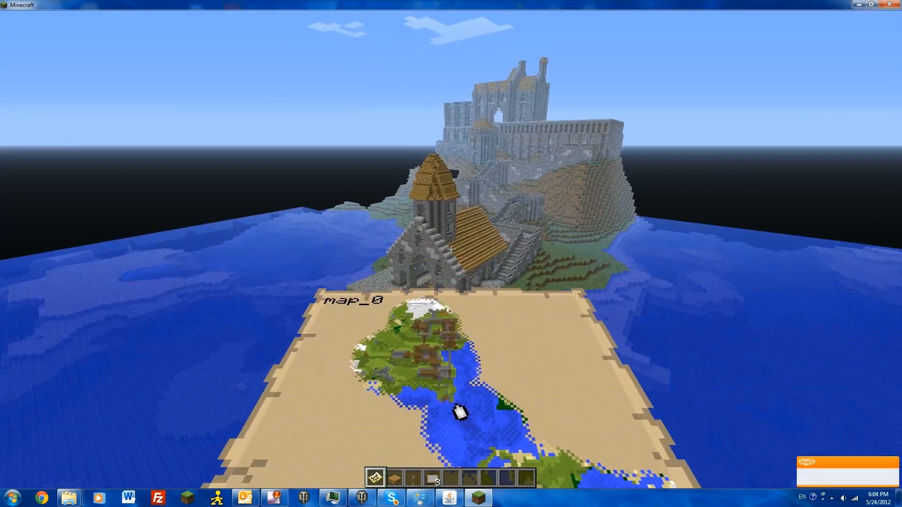
pyautogui.scroll(-1, 451, 249)
pyautogui.press('w')
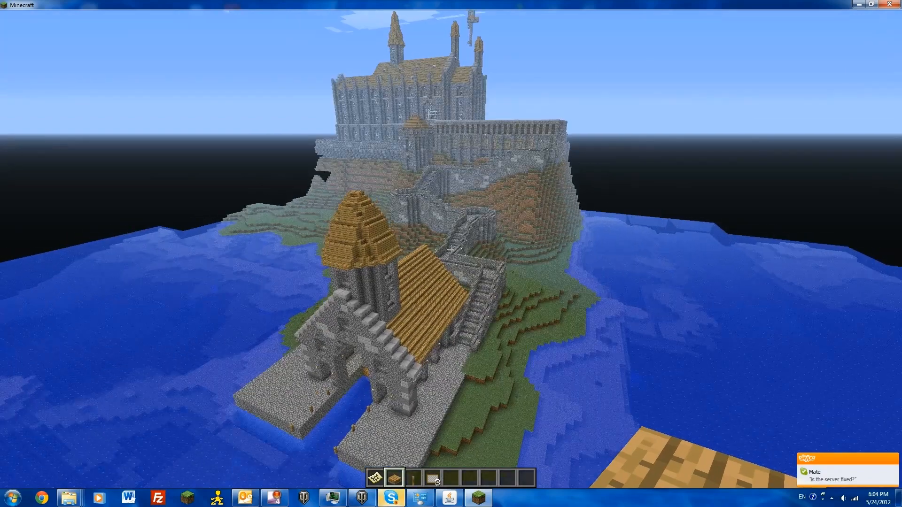
# Fly from the boathouse up to the castle's great hall and walled courtyard, comparing the location with map_0
pyautogui.scroll(1, 451, 249)
pyautogui.press('w')
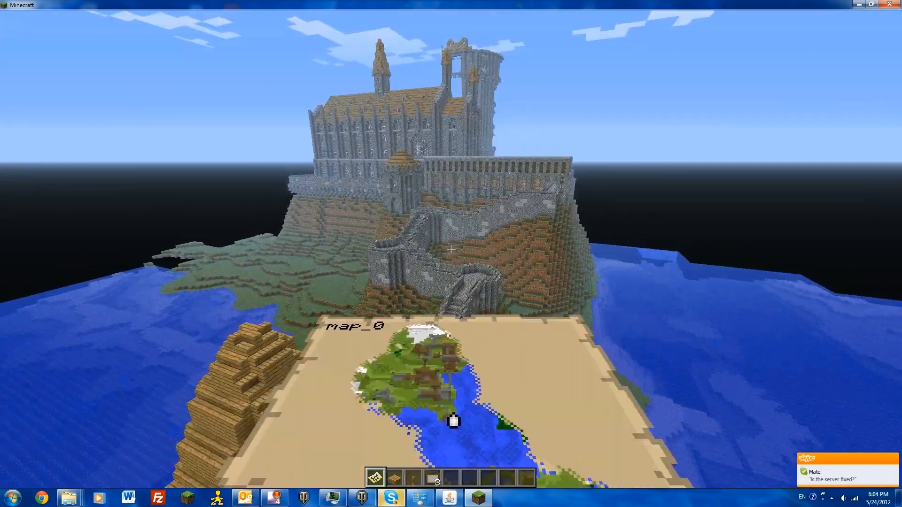
pyautogui.scroll(-1, 451, 250)
pyautogui.scroll(1, 451, 249)
pyautogui.press('w')
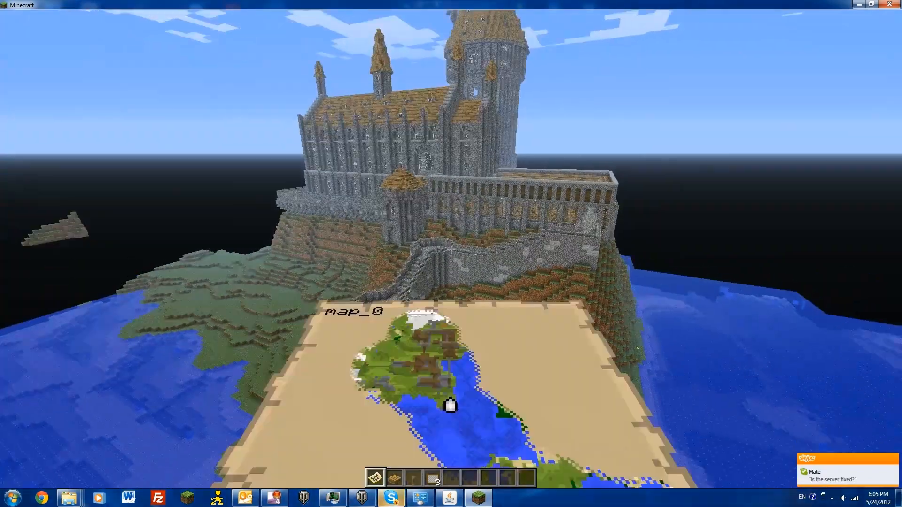
pyautogui.scroll(-1, 451, 249)
pyautogui.scroll(1, 451, 250)
pyautogui.press('w')
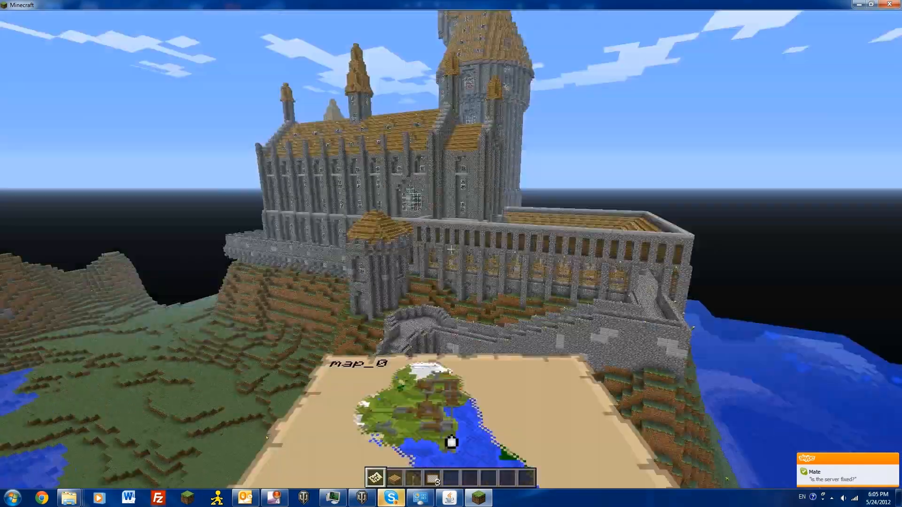
pyautogui.scroll(-1, 451, 249)
pyautogui.press('w')
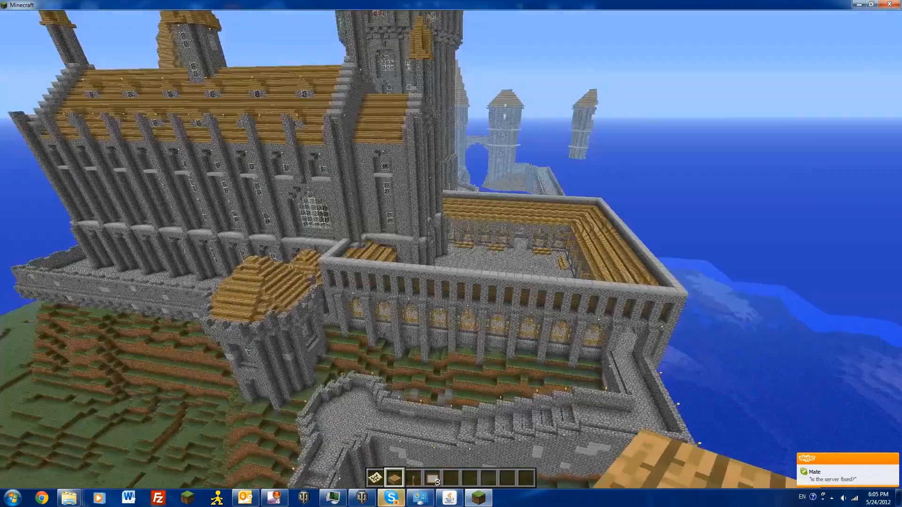
# Fly past the main tower and inspect the long stone bridge leading to the twin-towered gatehouse
pyautogui.press('w')
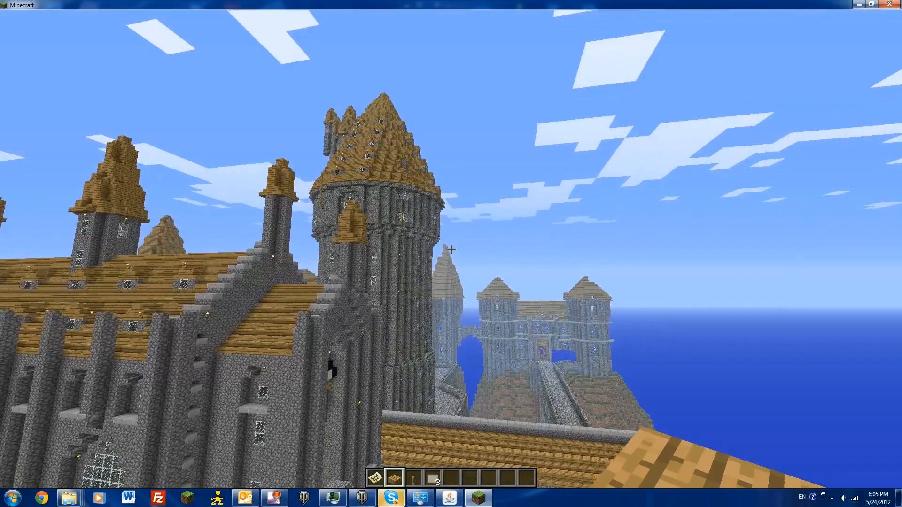
pyautogui.scroll(1, 451, 249)
pyautogui.press('w')
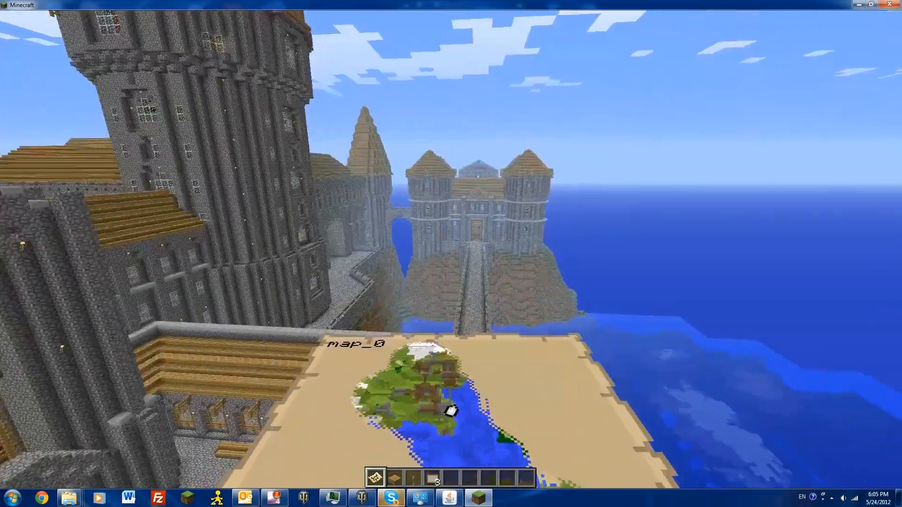
pyautogui.scroll(-1, 451, 250)
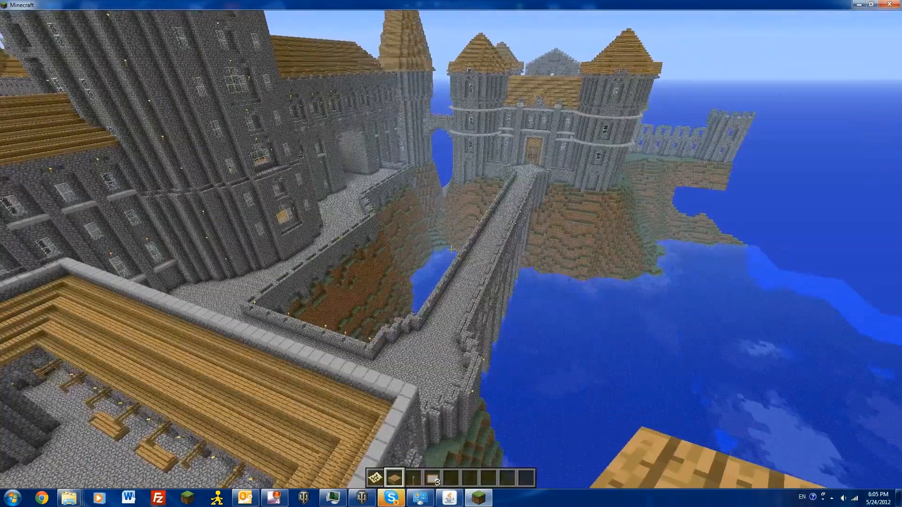
pyautogui.press('w')
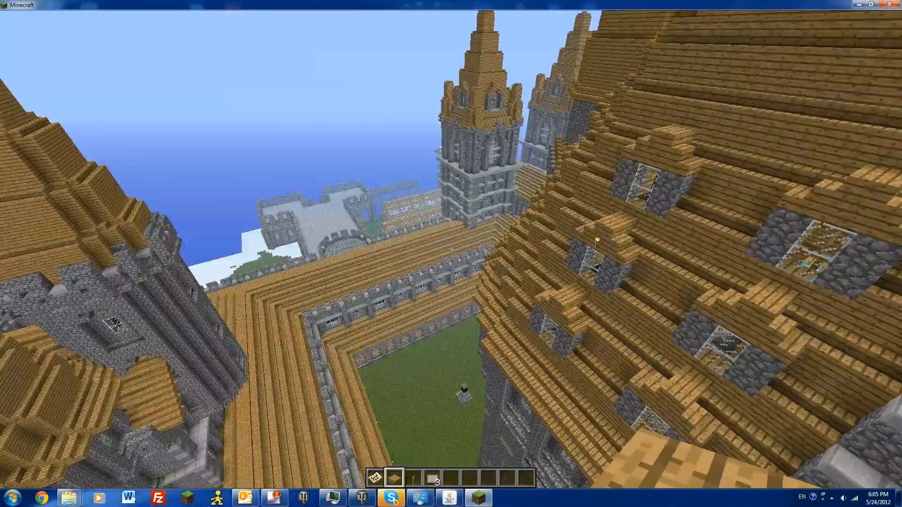
# Check the position over the castle on map_0, view the grass courtyard and greenhouses from above, and open the game menu
pyautogui.press('1')
pyautogui.press('2')
pyautogui.press('1')
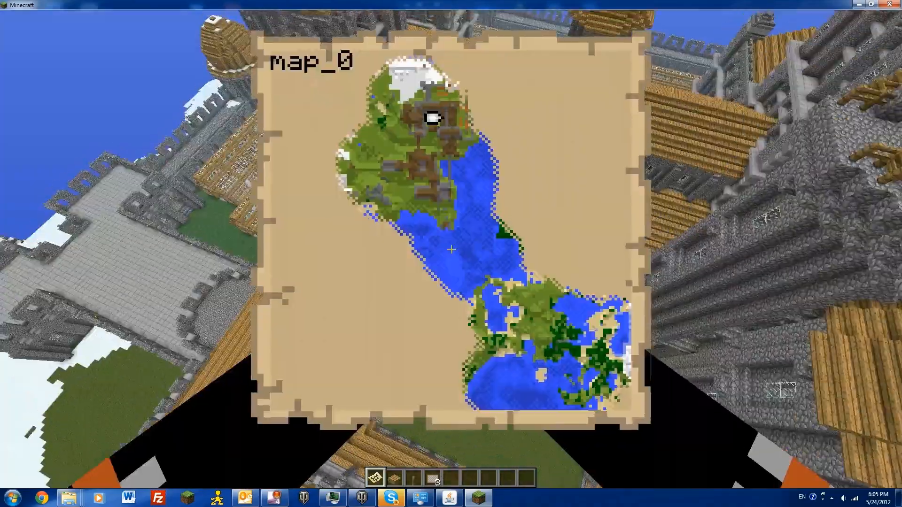
pyautogui.press('2')
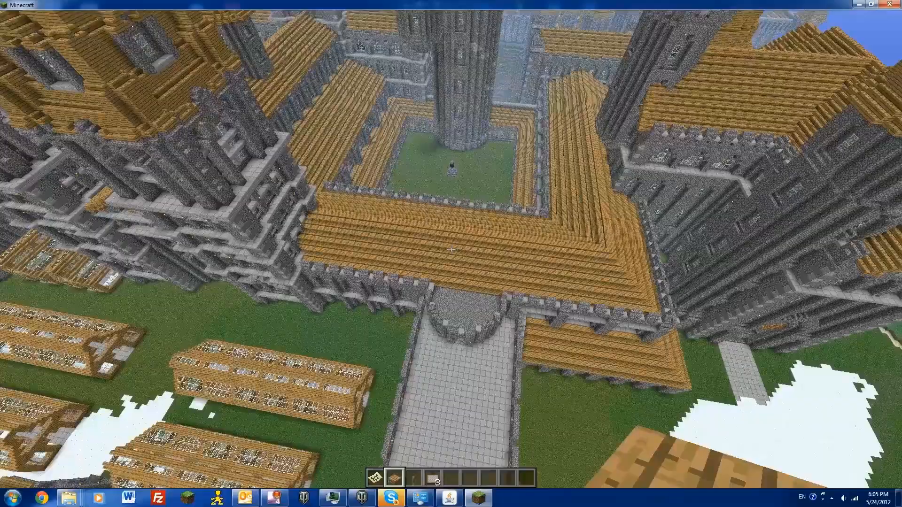
pyautogui.press('Escape')
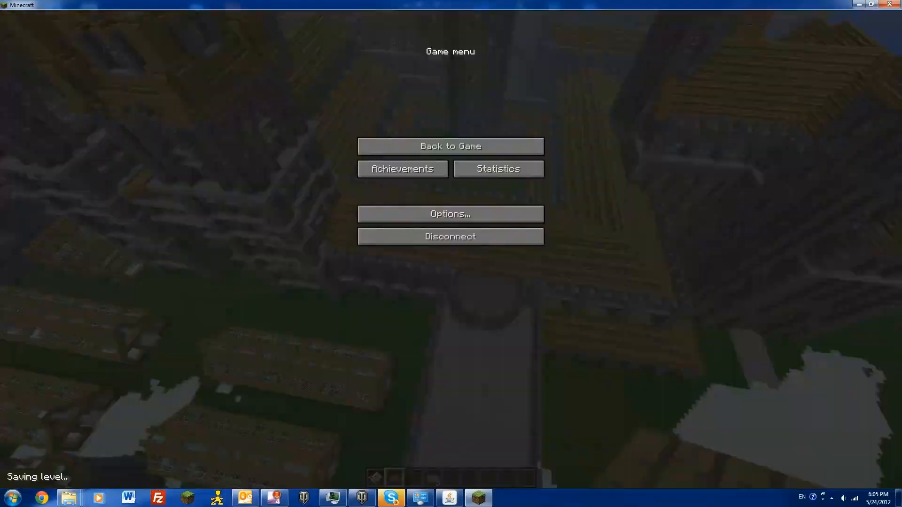